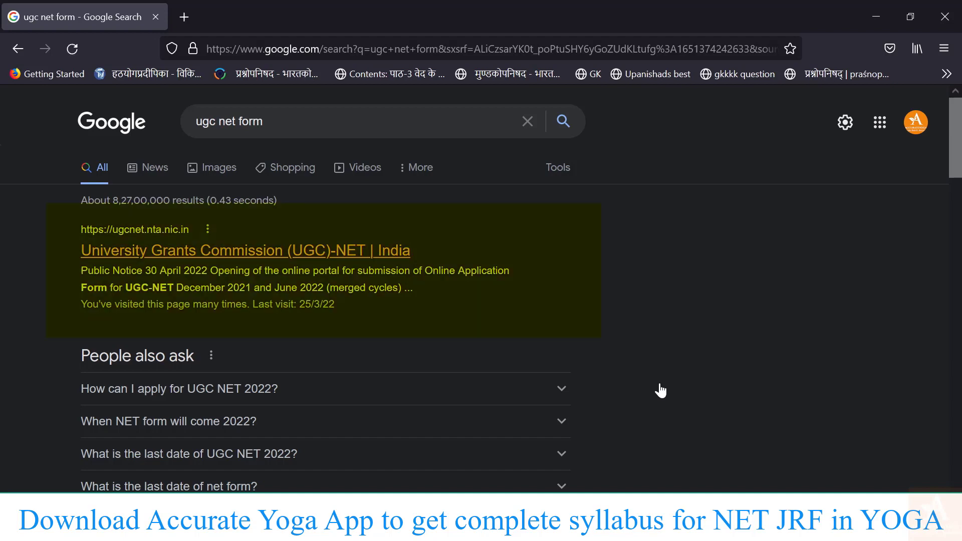
Open the official UGC-NET website from the search results and look over its home page.
left_click(245, 250)
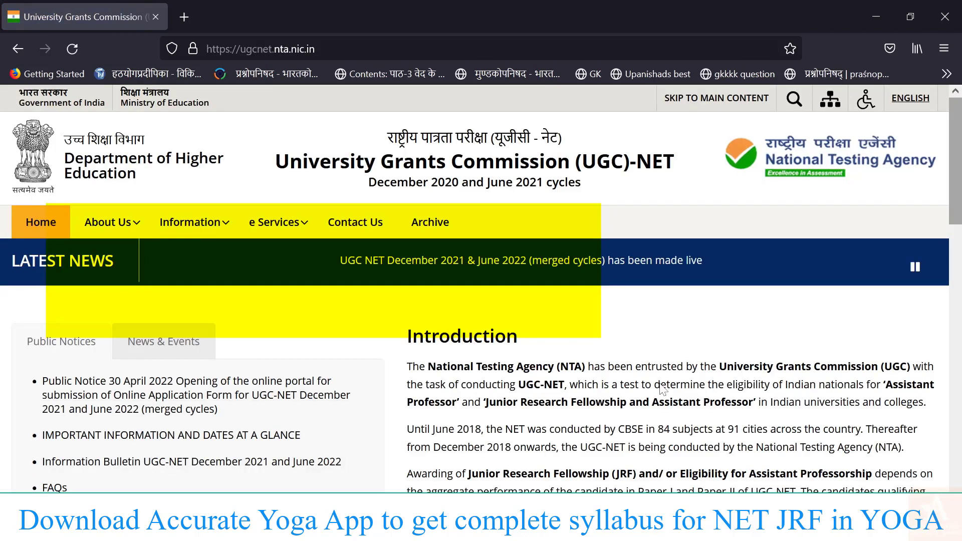
scroll(662, 388, "down", 6)
scroll(662, 388, "down", 10)
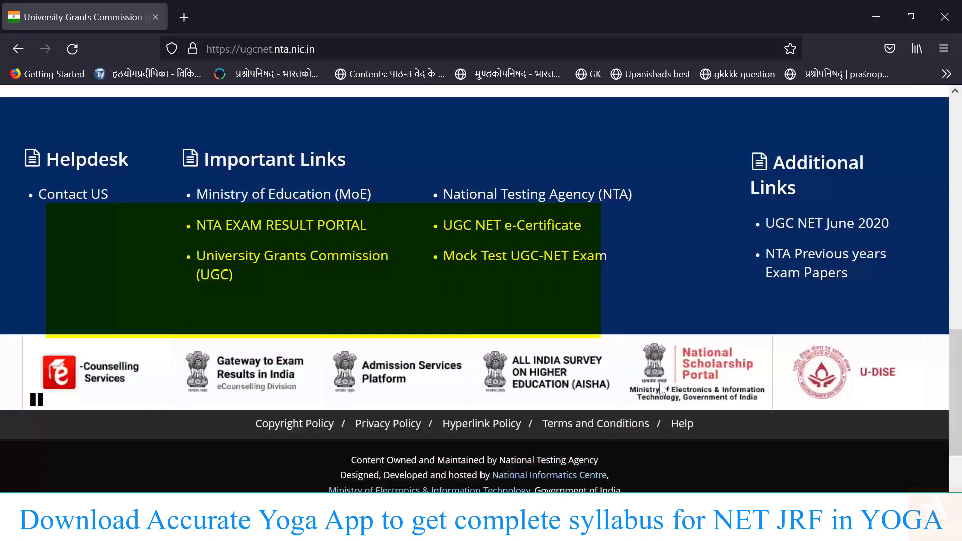
scroll(659, 384, "up", 10)
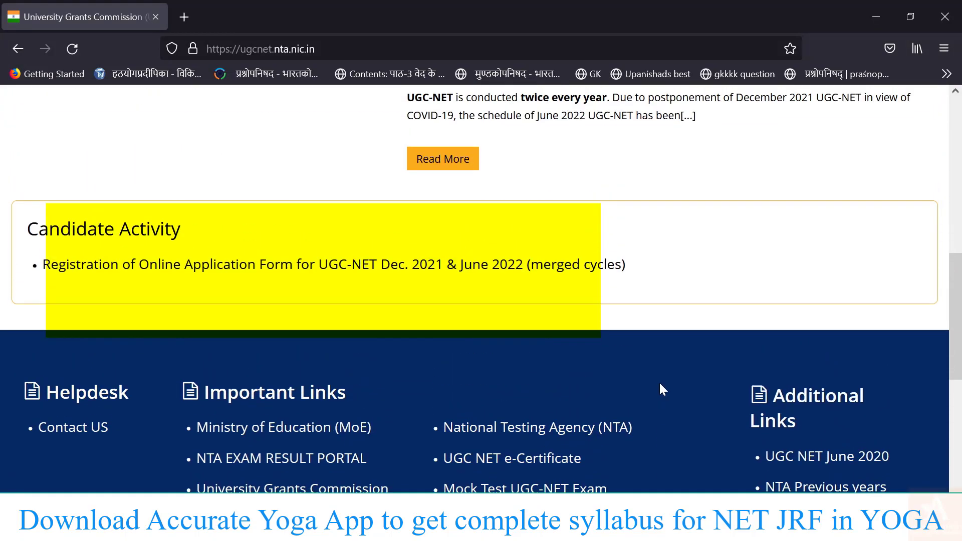
scroll(662, 388, "up", 2)
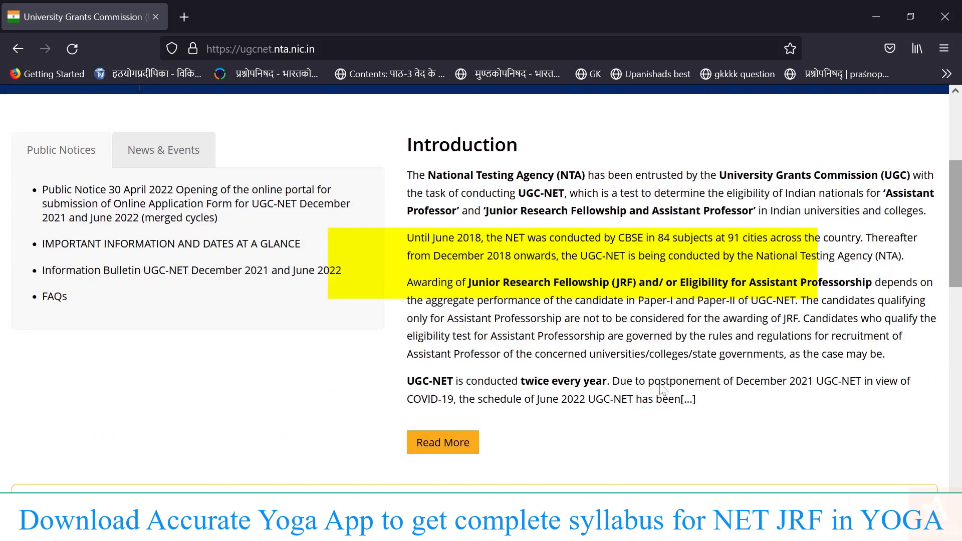
scroll(662, 388, "up", 4)
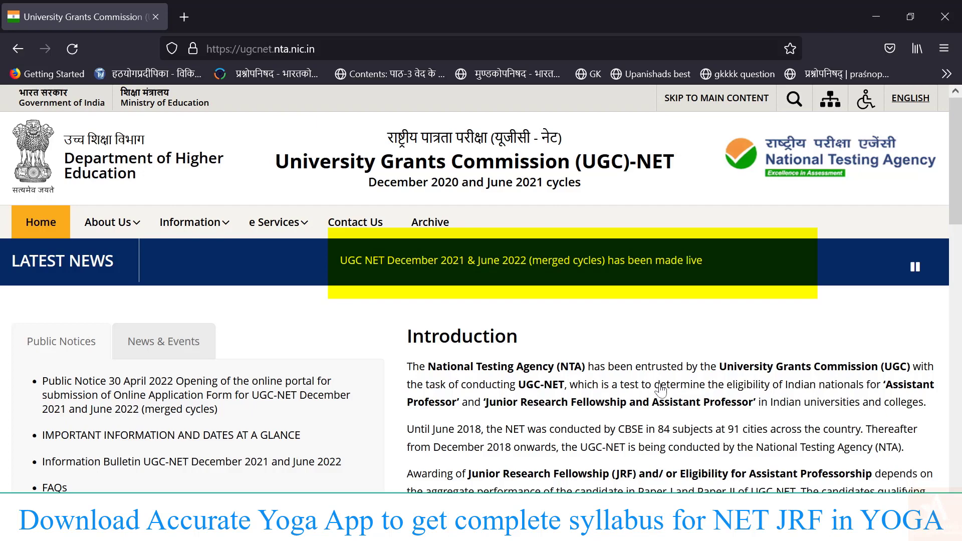
Open the Latest News item on the merged cycles going live and follow its application link.
left_click(661, 388)
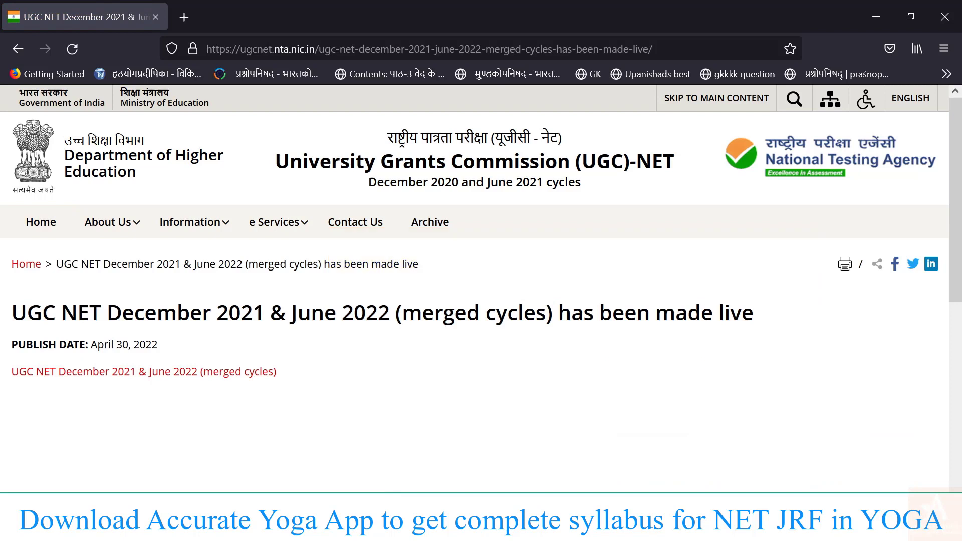
scroll(660, 385, "down", 2)
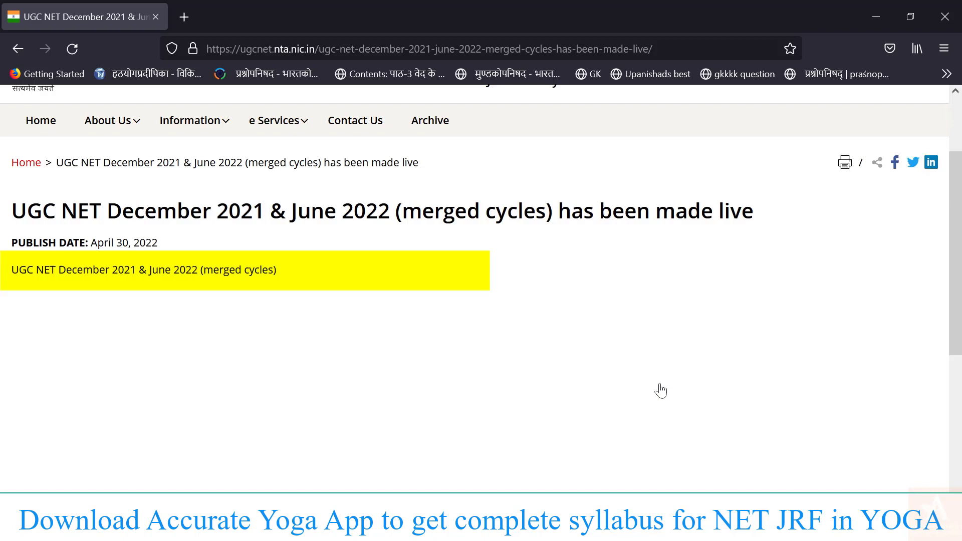
left_click(660, 384)
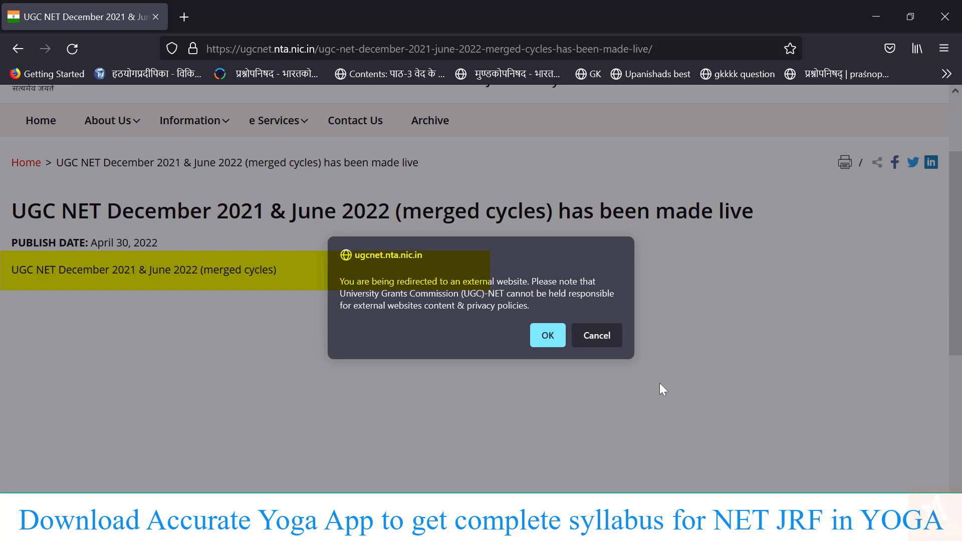
Confirm the external redirect and read through the portal's online-submission instructions page.
key("Return")
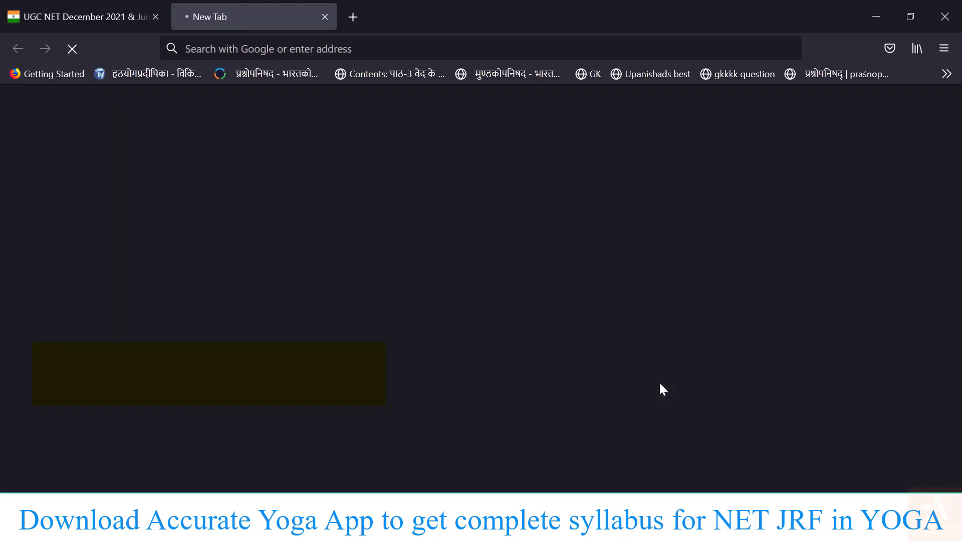
scroll(662, 390, "down", 2)
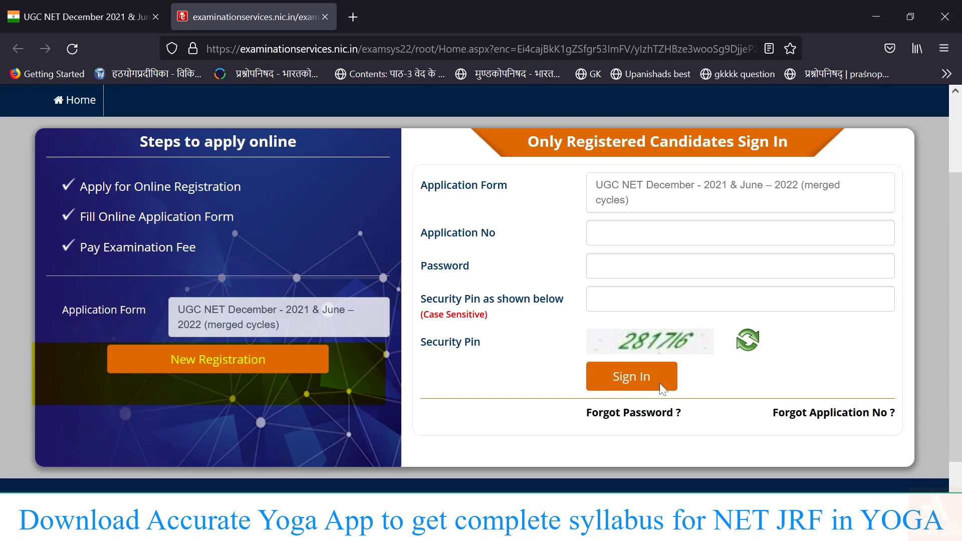
scroll(661, 389, "up", 3)
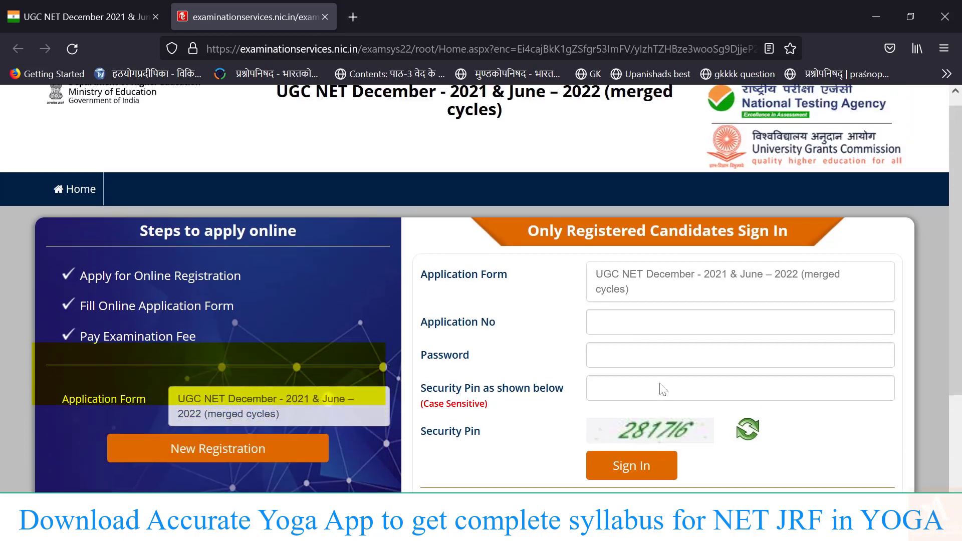
scroll(663, 389, "down", 2)
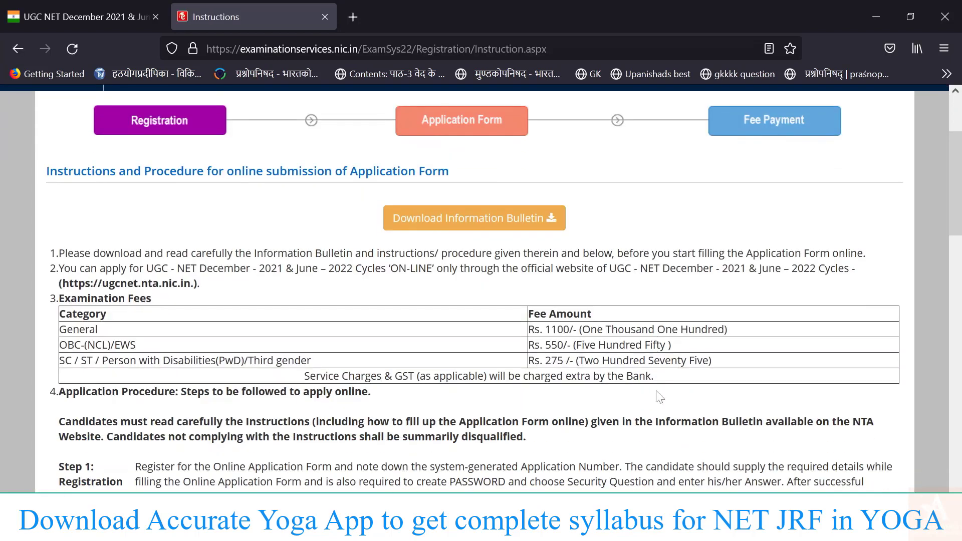
scroll(656, 391, "down", 1)
Accept the declaration at the end of the instructions and proceed to the registration form.
scroll(658, 395, "down", 2)
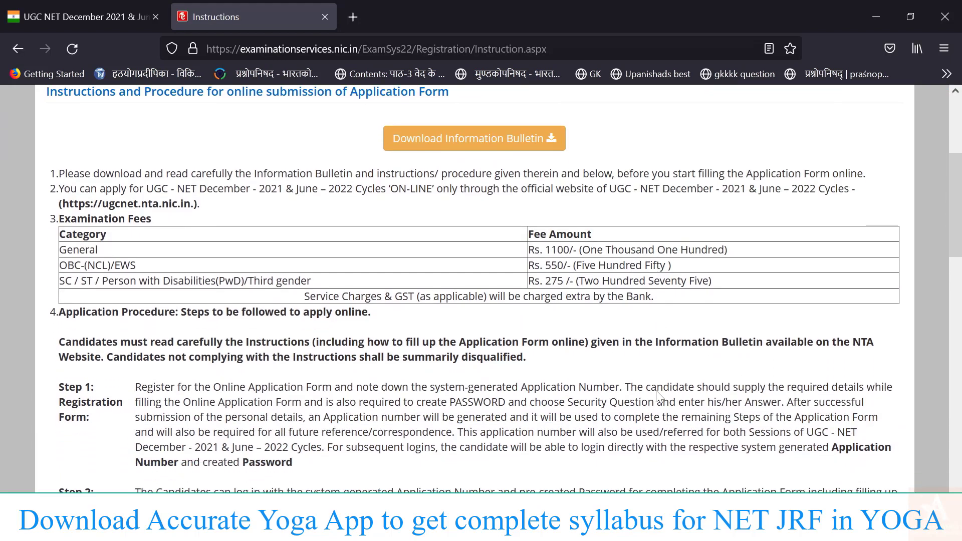
scroll(657, 396, "down", 1)
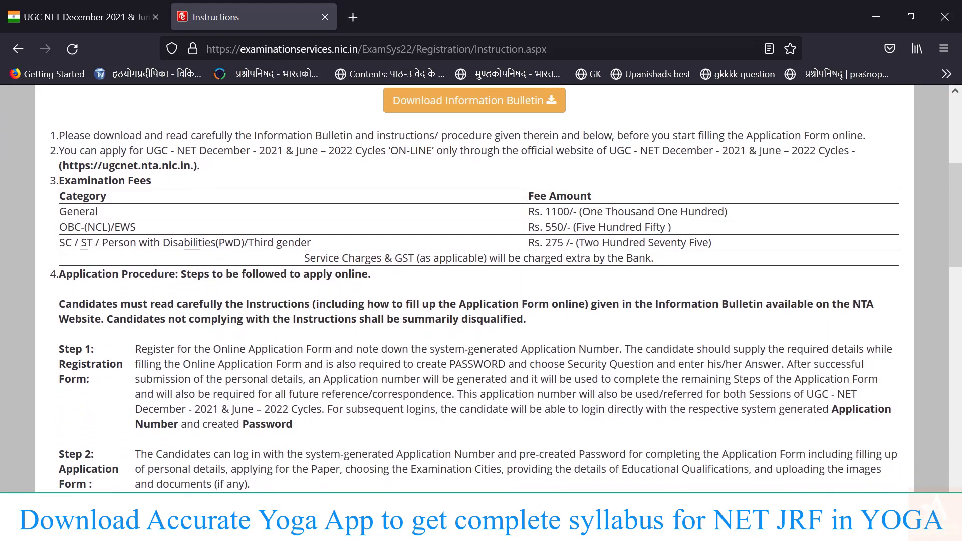
scroll(657, 396, "down", 3)
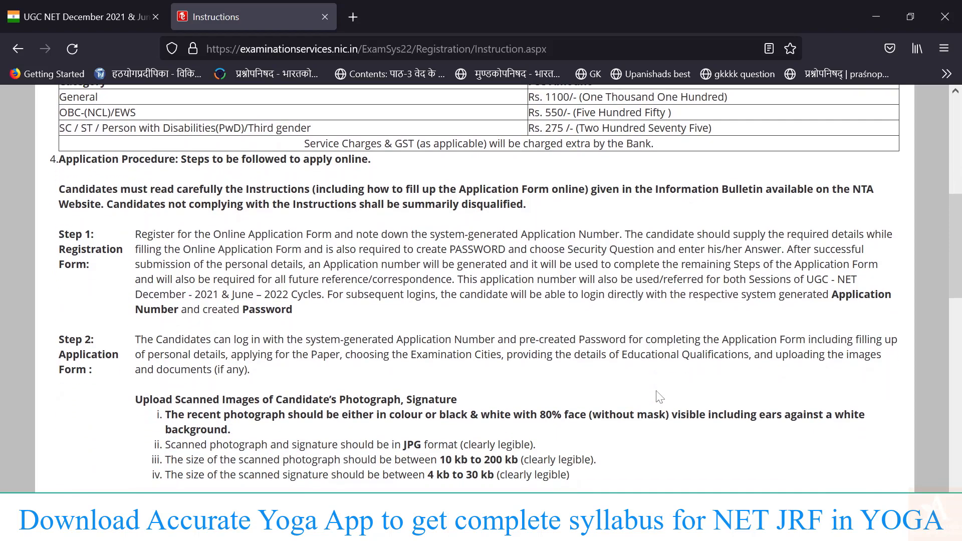
scroll(657, 395, "down", 6)
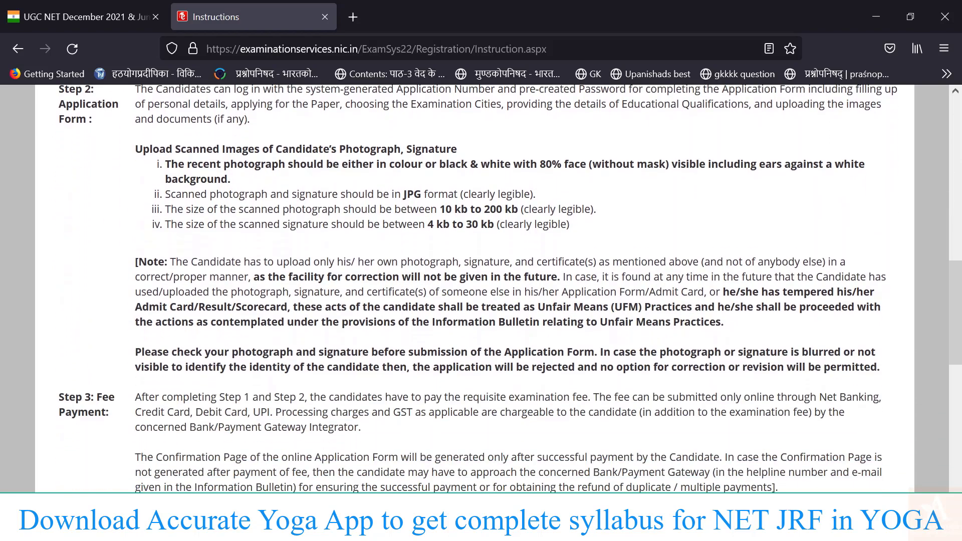
scroll(657, 395, "down", 13)
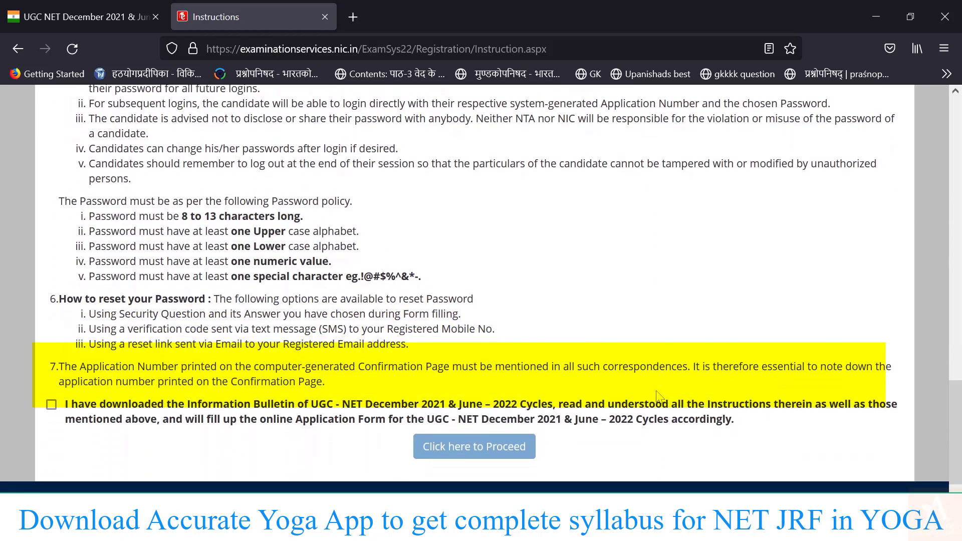
scroll(657, 396, "down", 2)
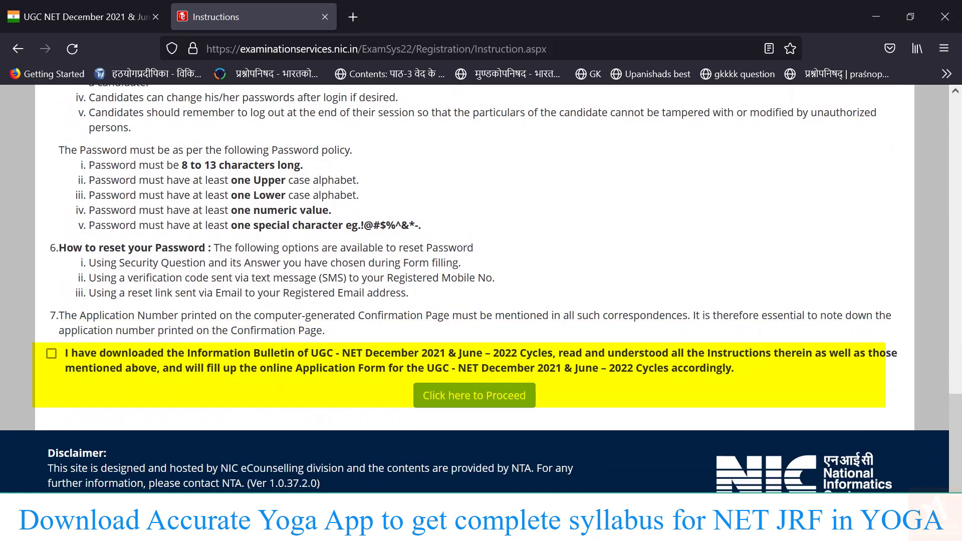
left_click(51, 354)
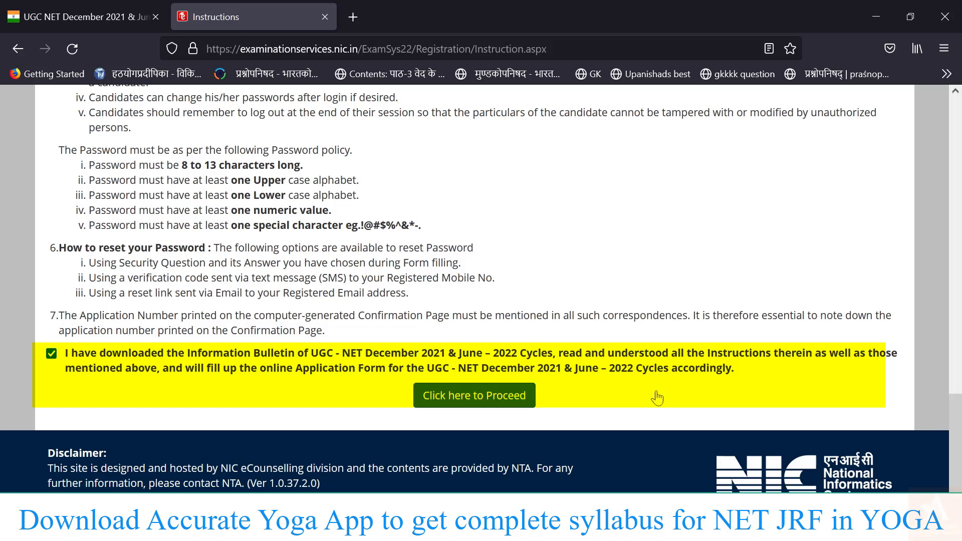
key("Return")
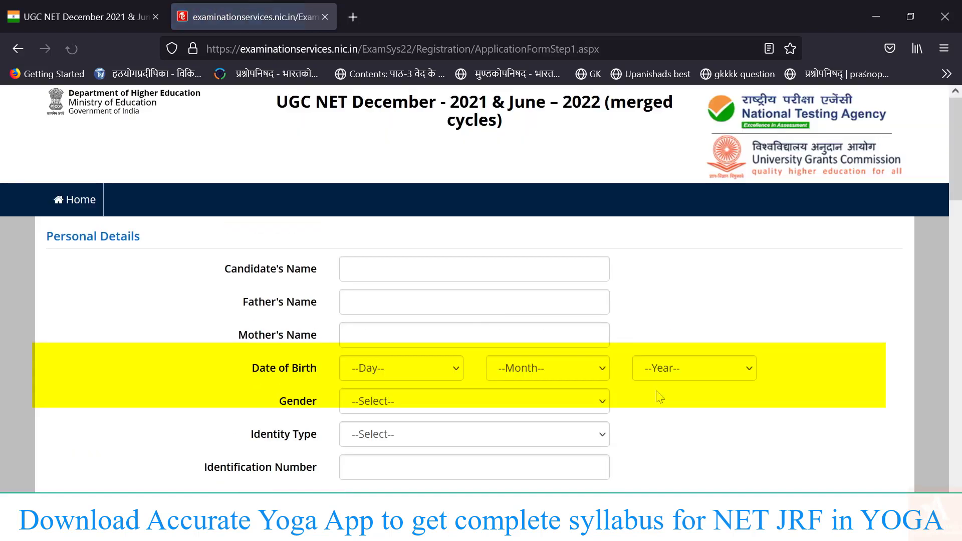
scroll(659, 397, "down", 2)
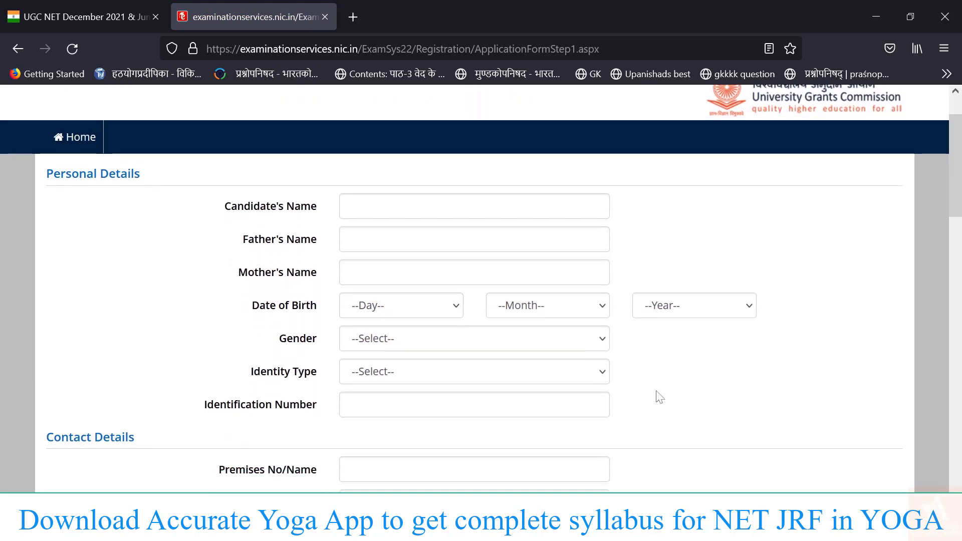
scroll(659, 397, "down", 1)
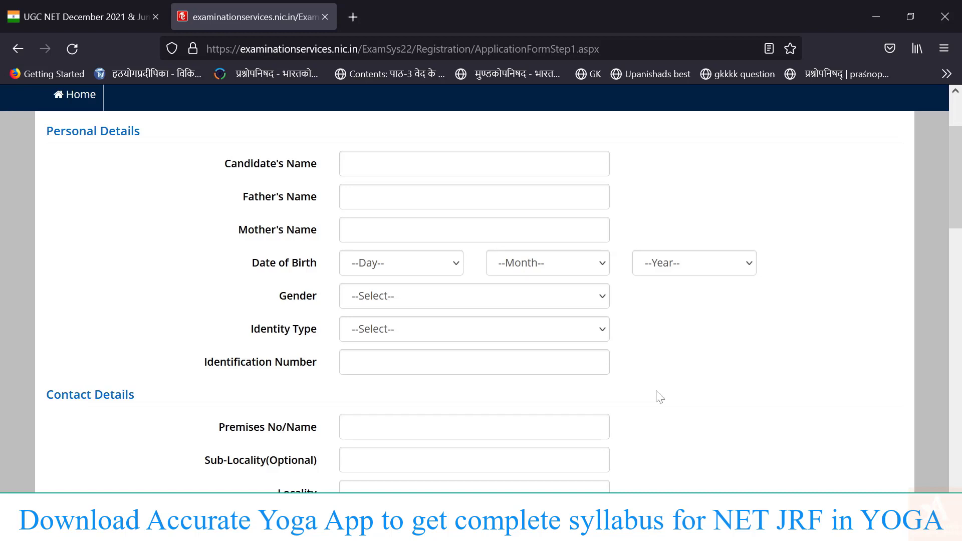
scroll(659, 397, "down", 2)
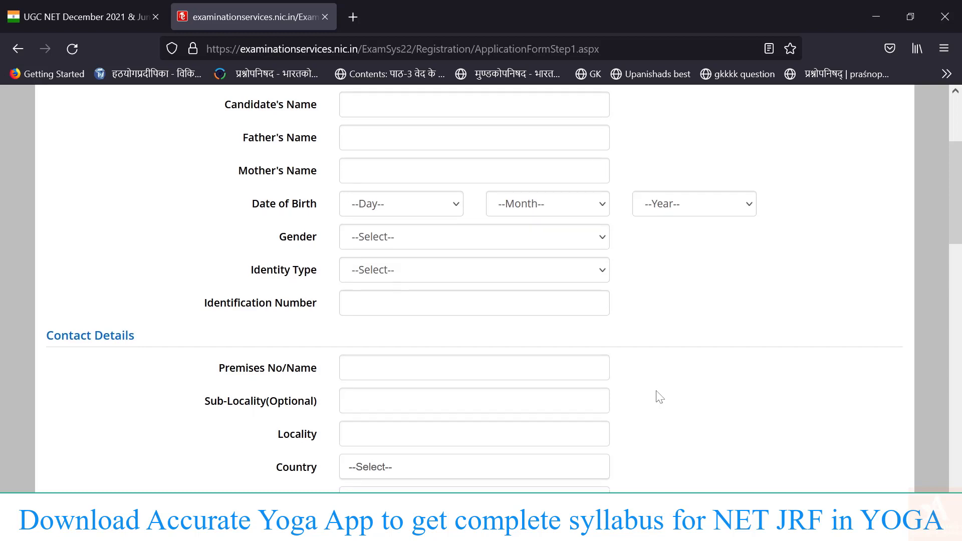
scroll(659, 397, "down", 1)
scroll(659, 397, "down", 5)
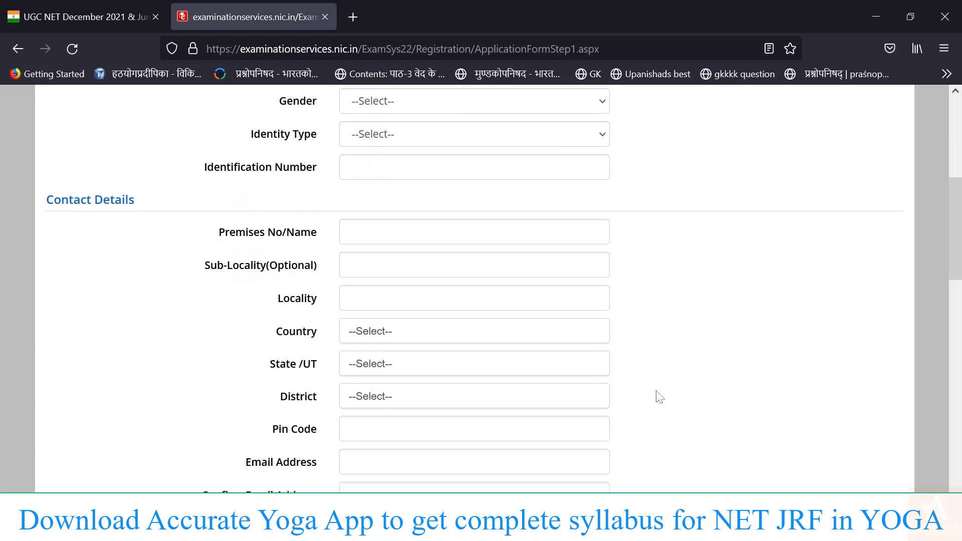
scroll(659, 396, "up", 10)
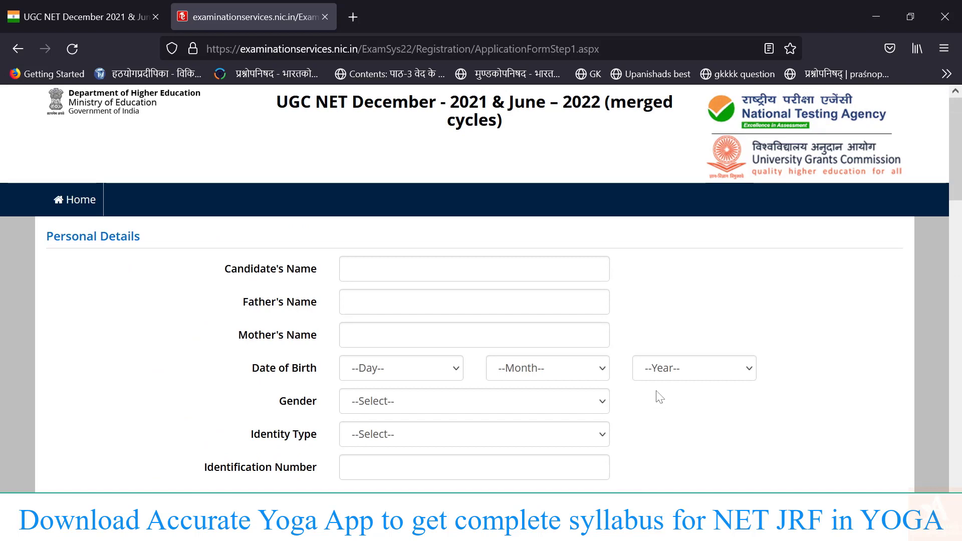
scroll(659, 397, "down", 2)
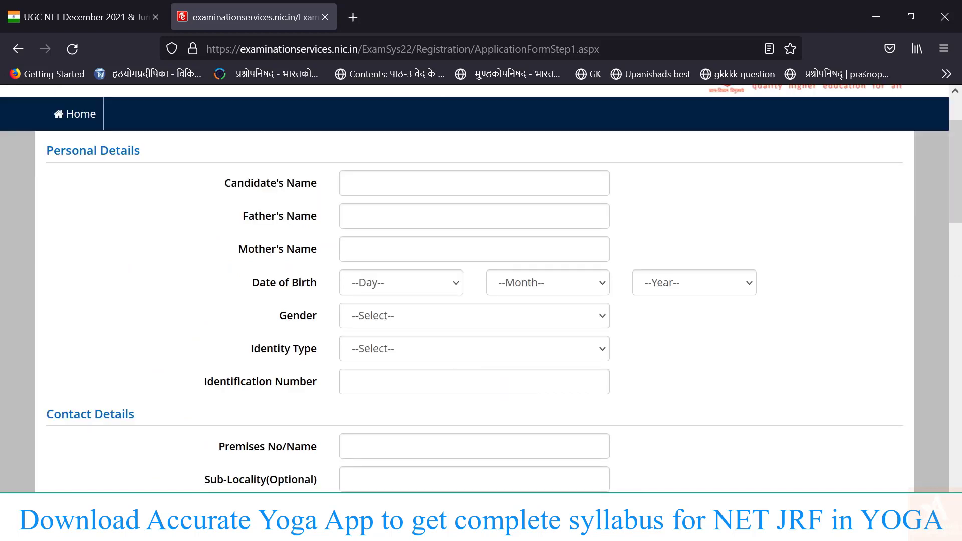
Enter the candidate's name, select an identity type and fill in the government identity number.
left_click(551, 178)
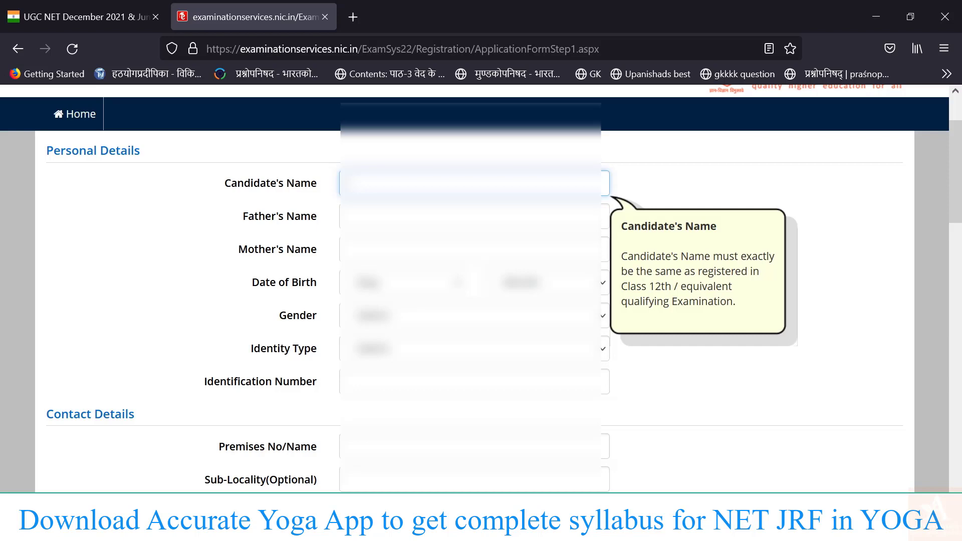
type("...")
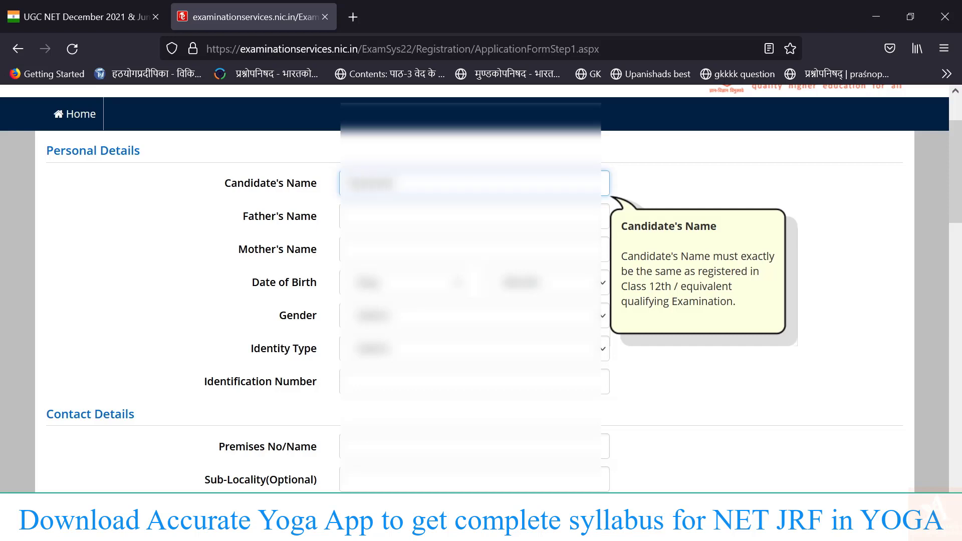
type("a")
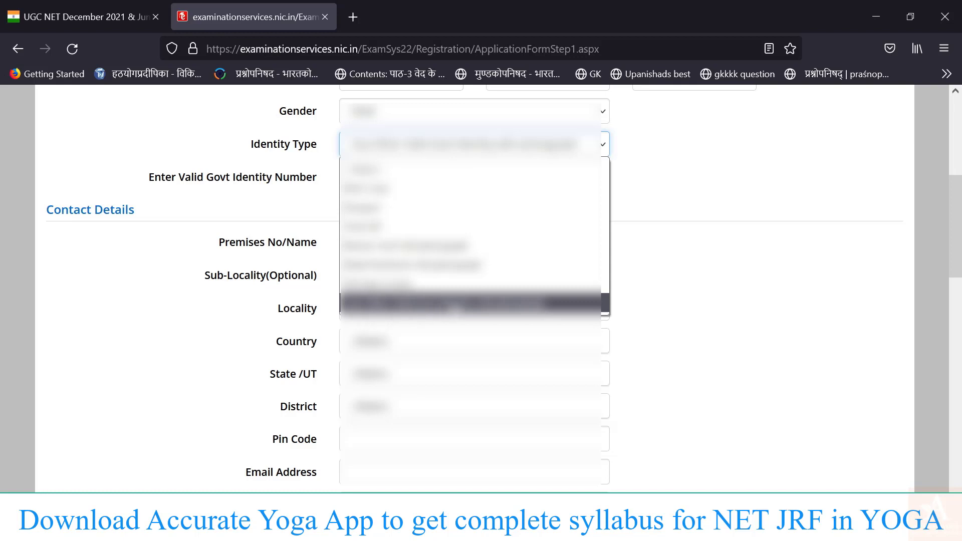
left_click(454, 306)
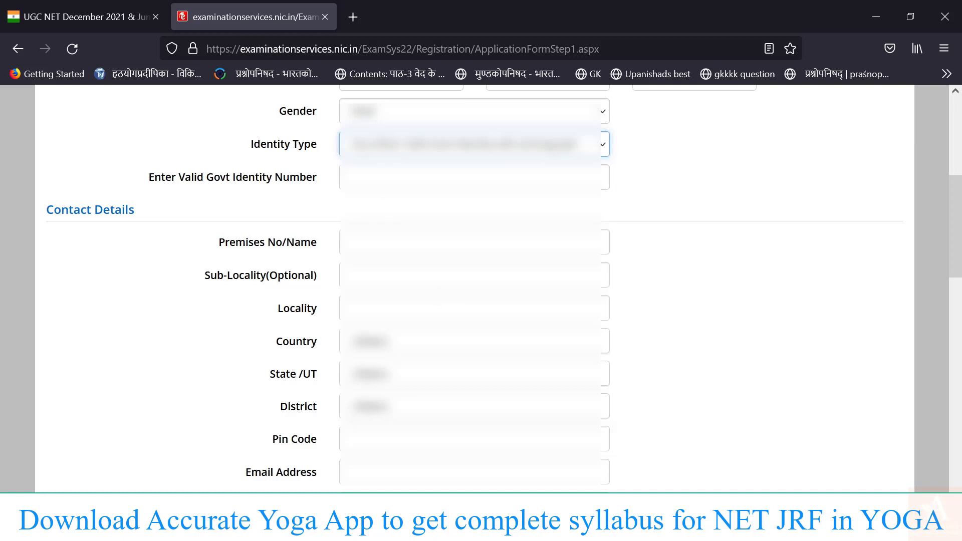
left_click(391, 177)
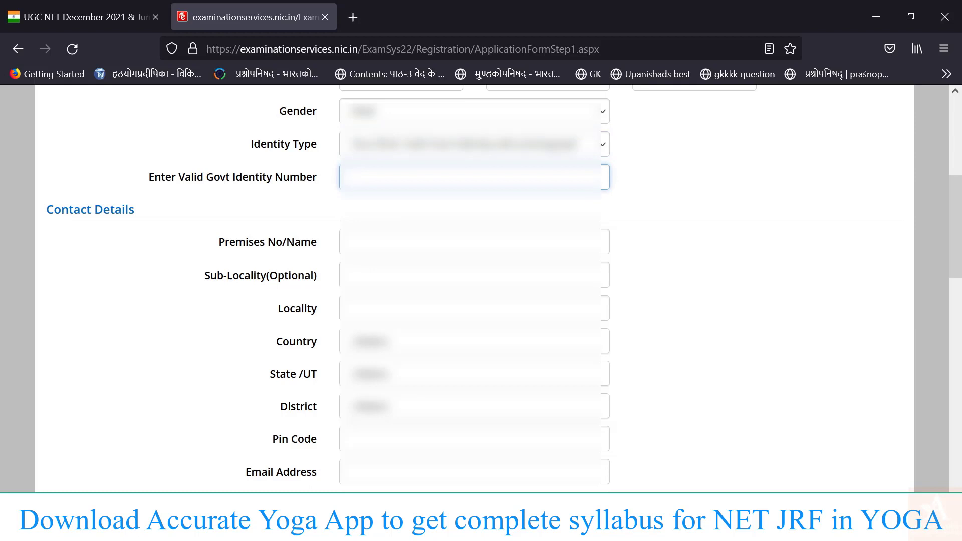
type("*********")
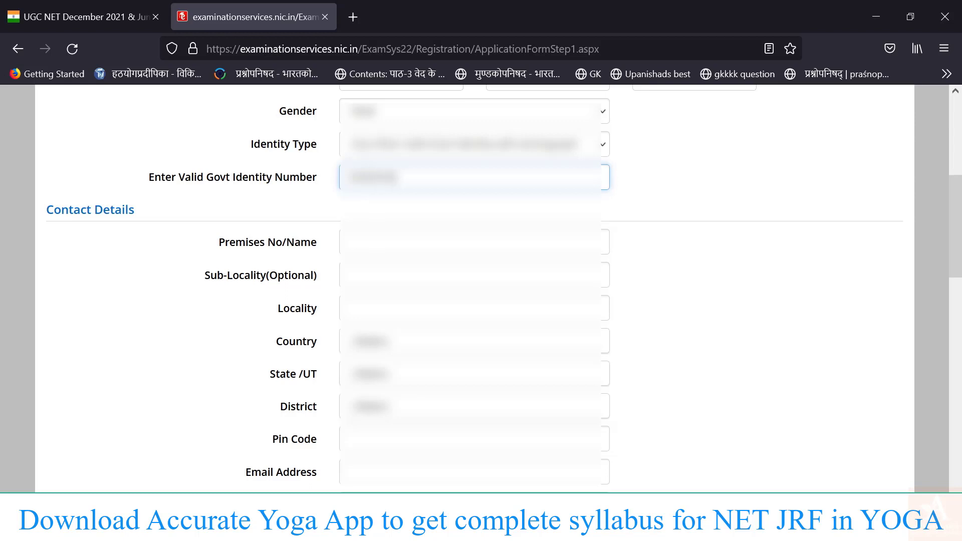
type("****")
scroll(480, 288, "down", 3)
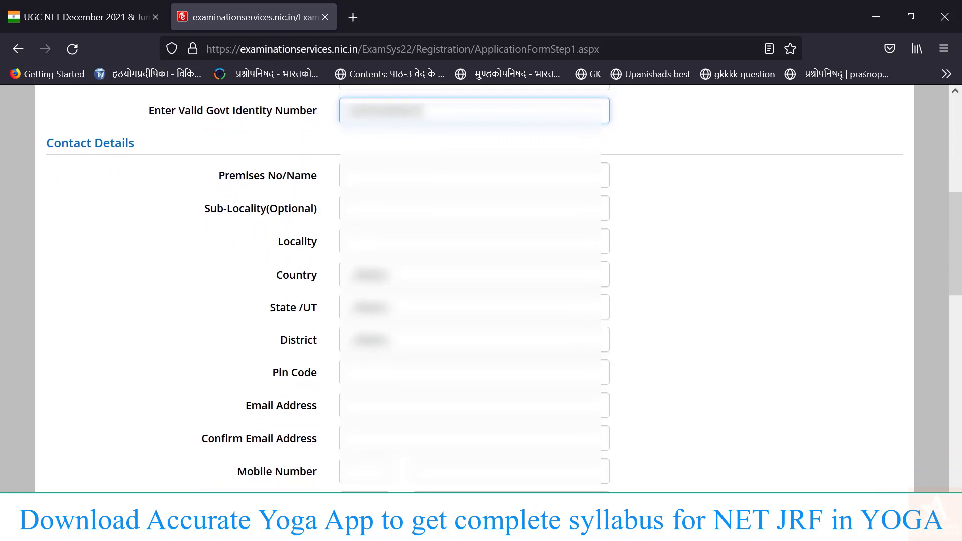
scroll(481, 288, "down", 1)
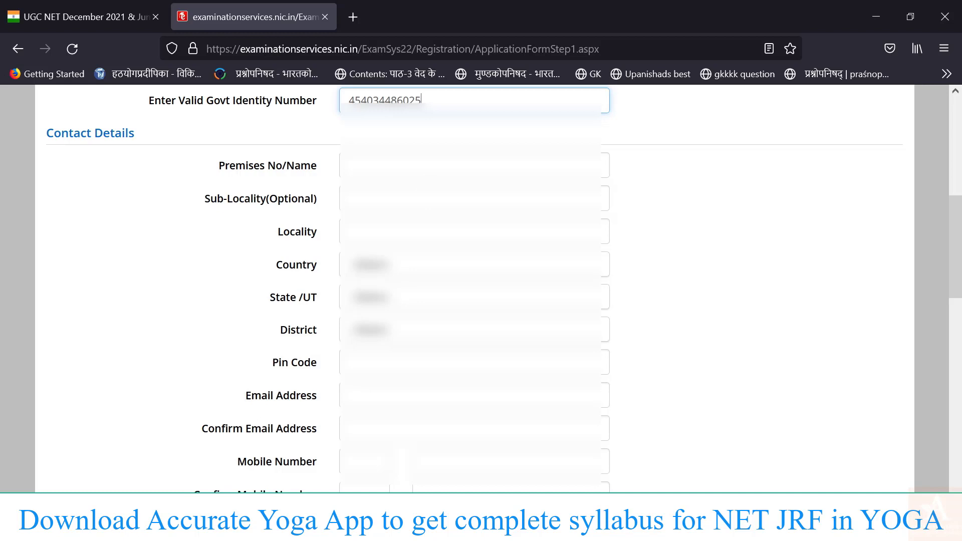
left_click(390, 165)
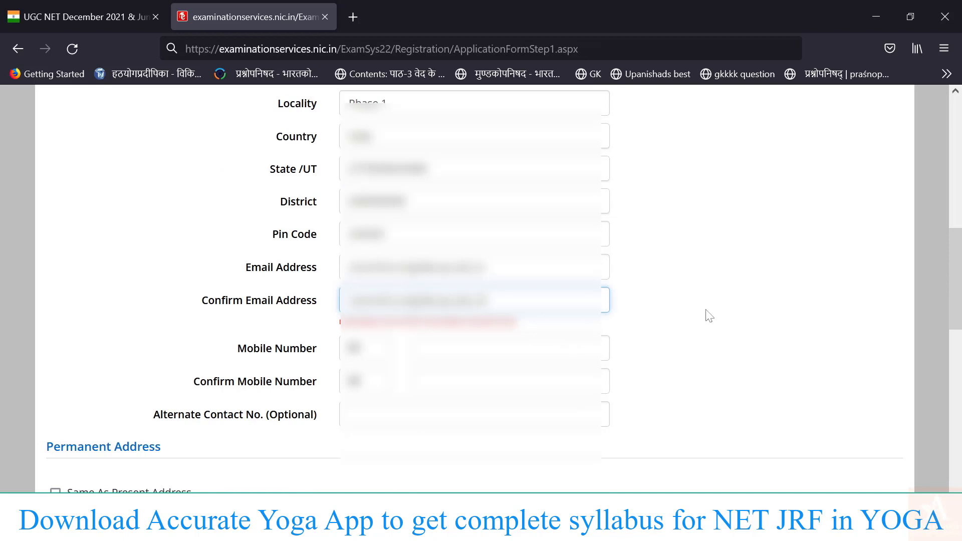
Complete the present address, pin code, e-mail and mobile number contact fields.
left_click(708, 315)
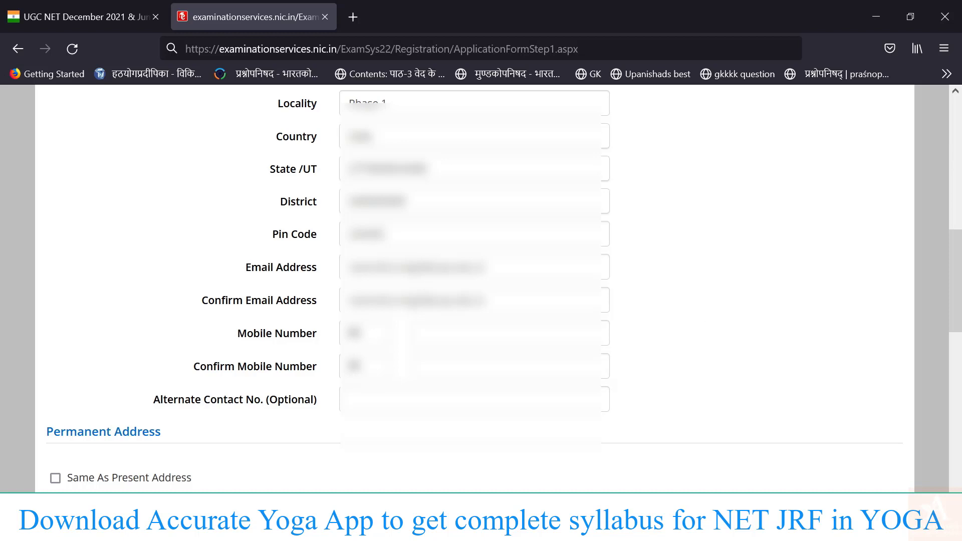
scroll(707, 315, "up", 2)
scroll(707, 315, "down", 4)
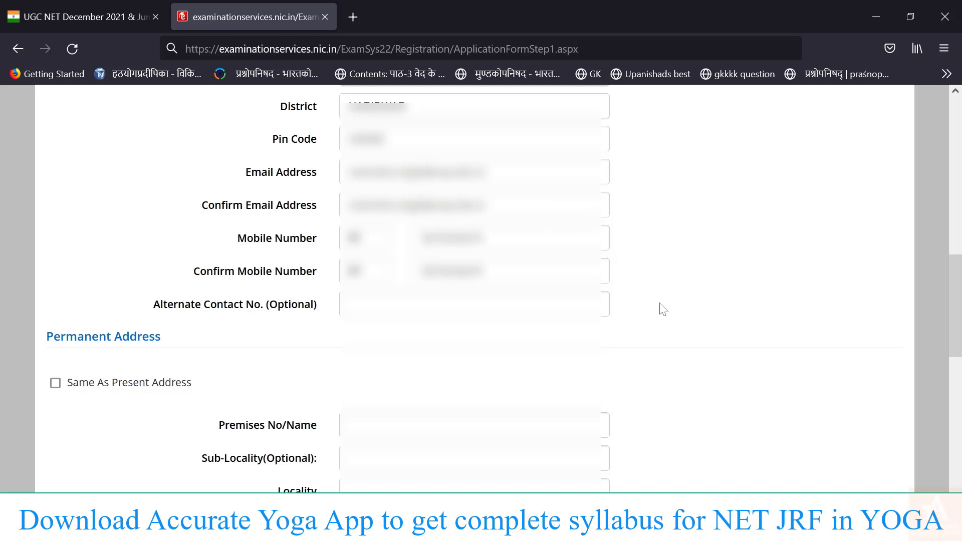
scroll(662, 307, "down", 1)
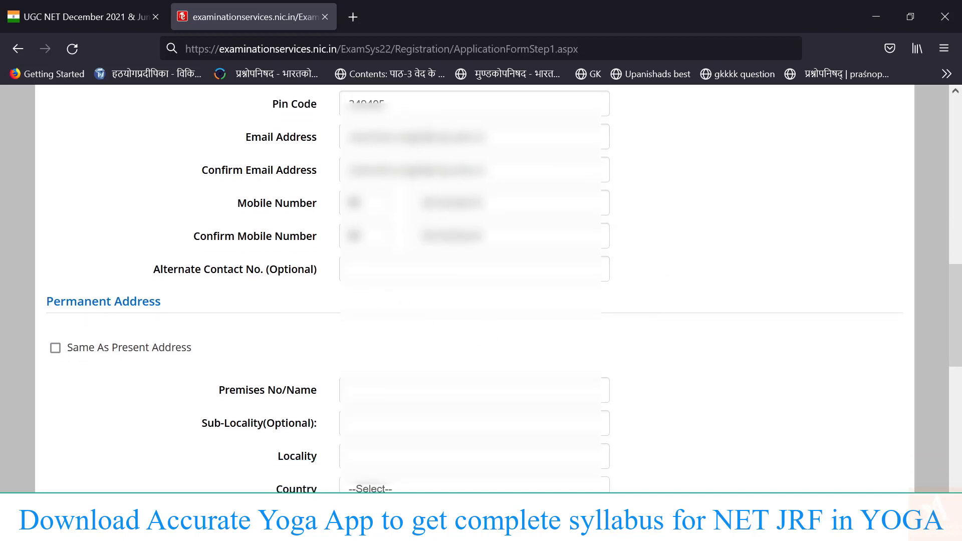
scroll(480, 285, "down", 2)
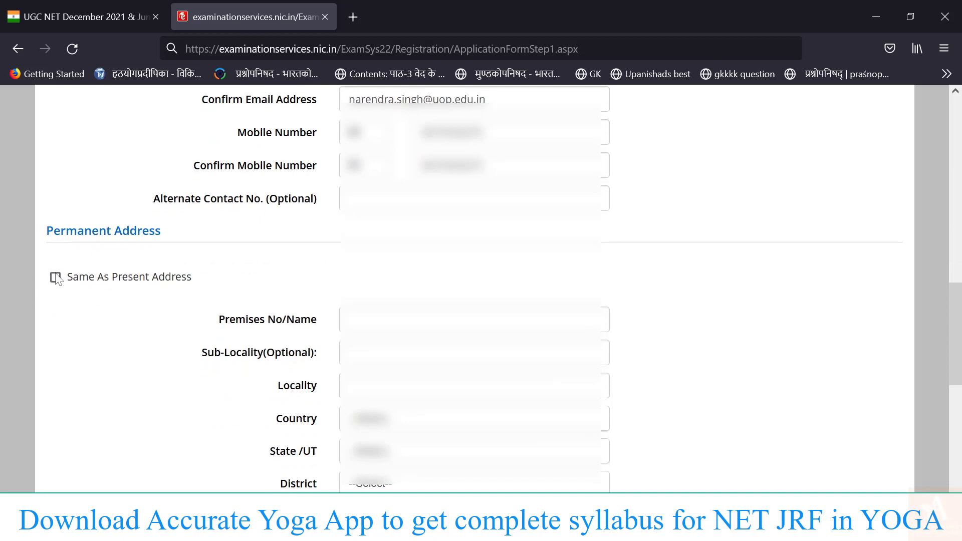
Make the permanent address match the present address, then enter and confirm the account password.
left_click(56, 278)
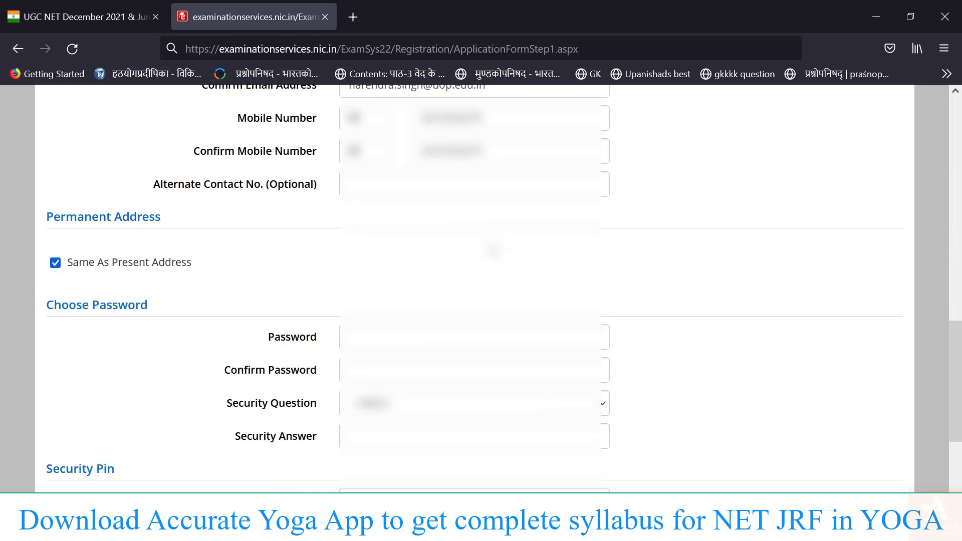
scroll(493, 250, "down", 4)
left_click(440, 196)
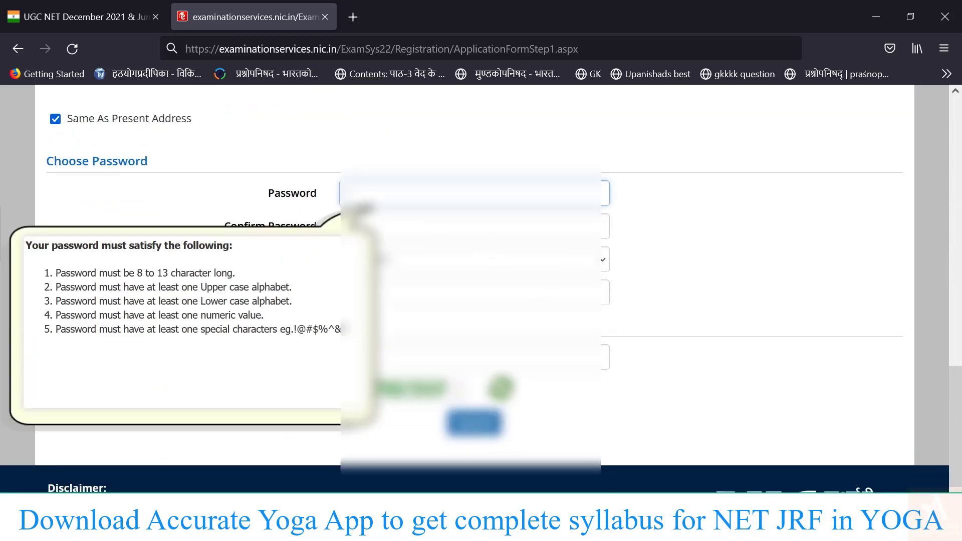
left_click(706, 281)
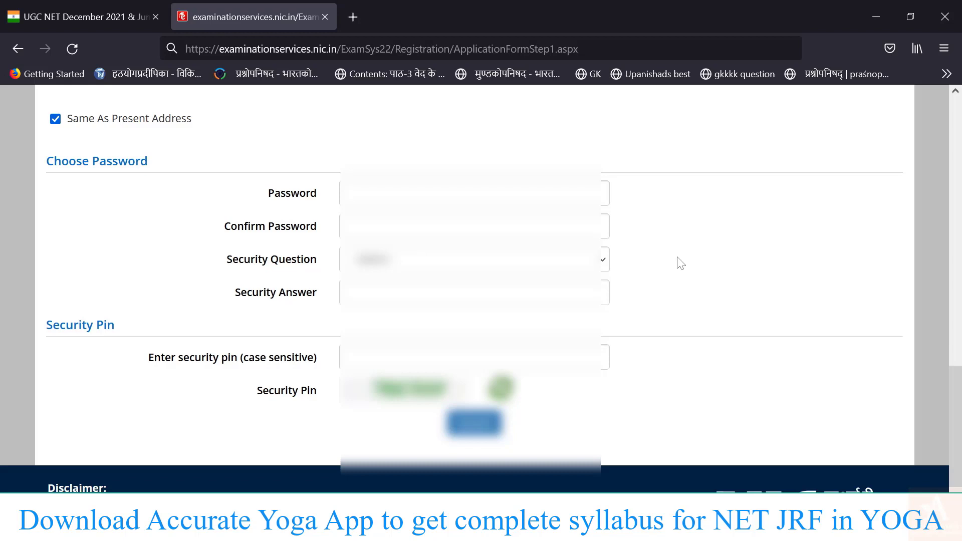
left_click(358, 200)
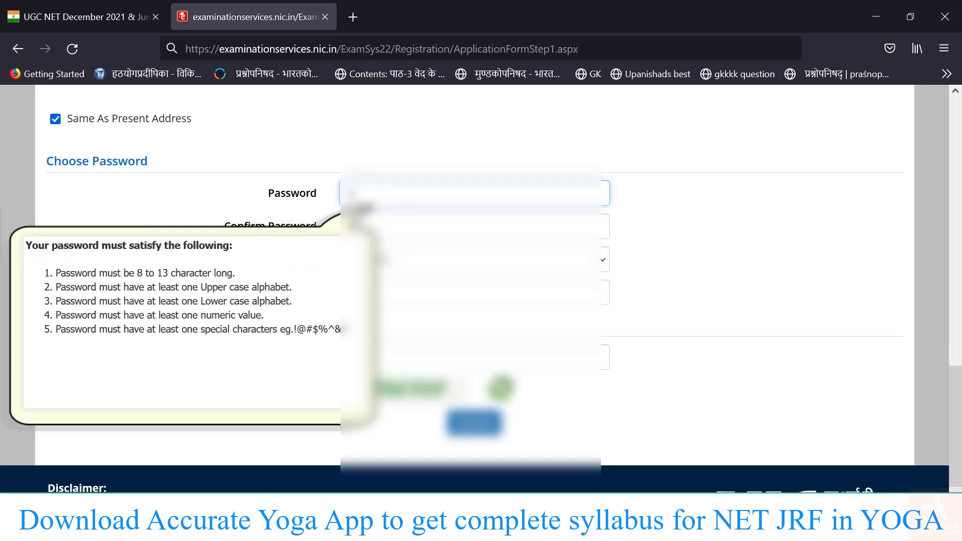
type("••••••••")
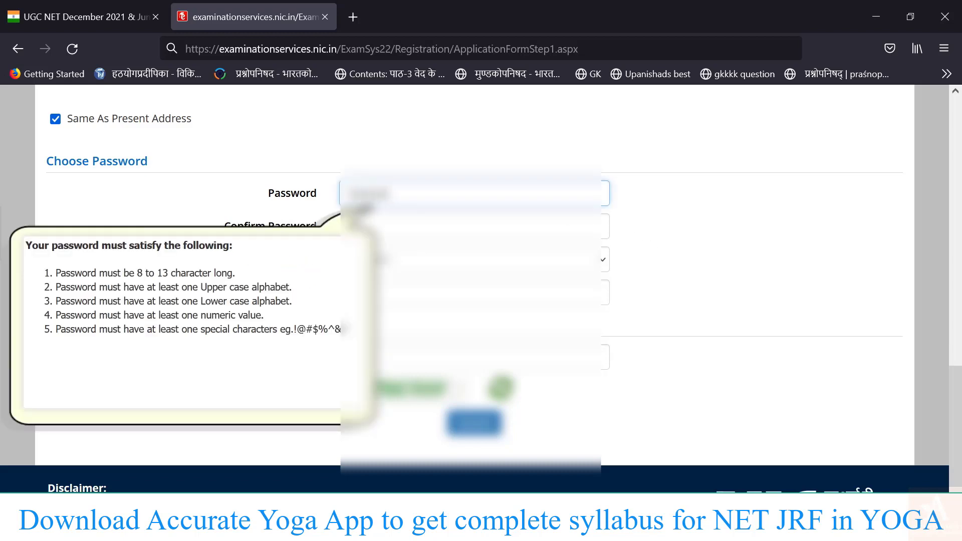
type("•••••")
left_click(400, 226)
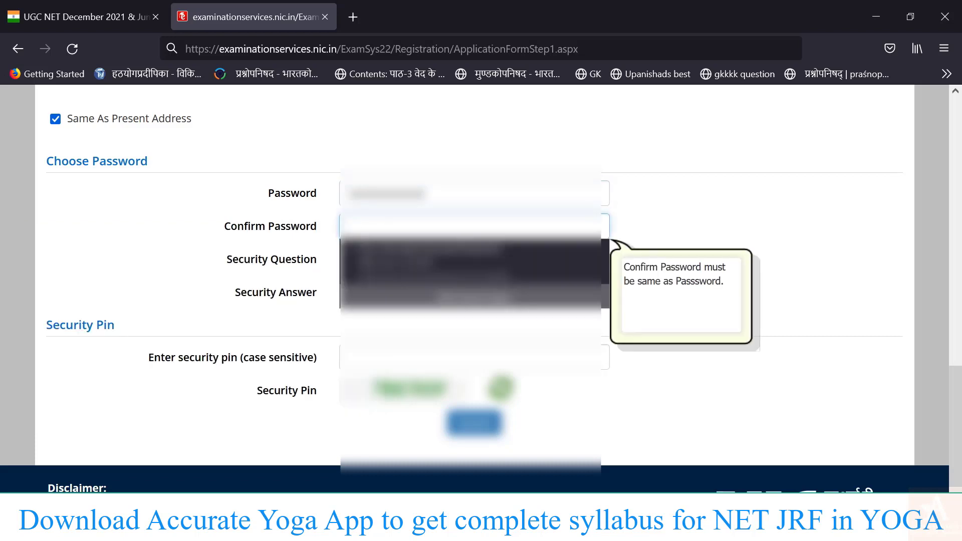
type("••••••••")
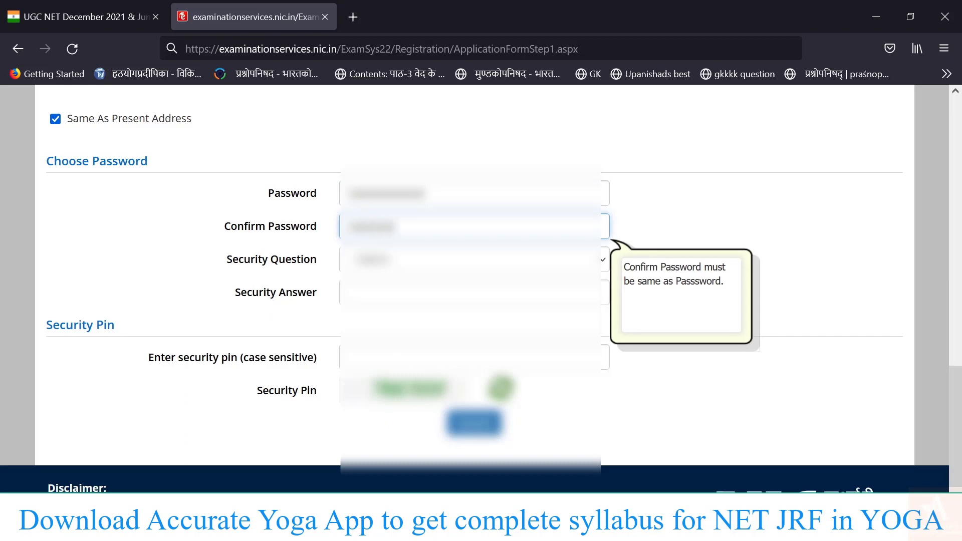
type("•••••")
Choose a security question and enter its answer.
left_click(464, 256)
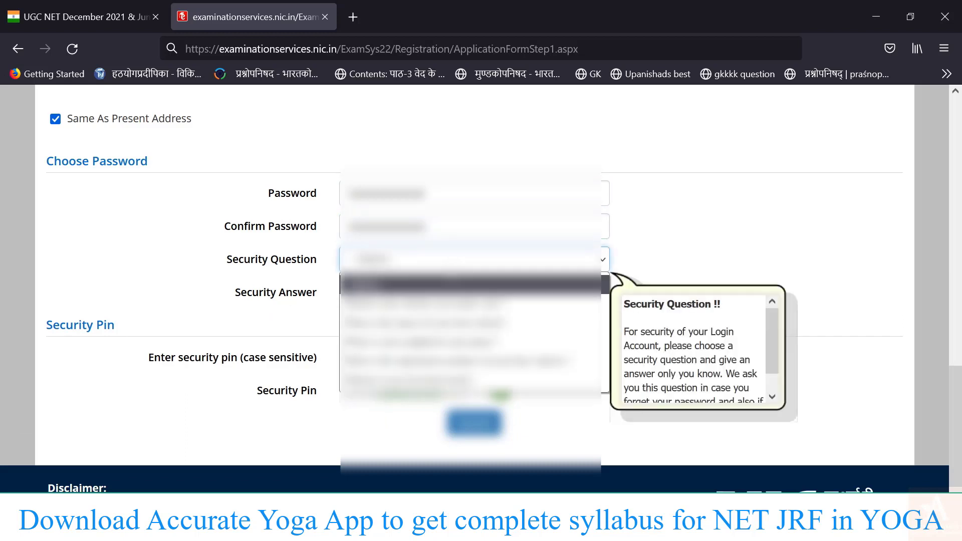
left_click(400, 379)
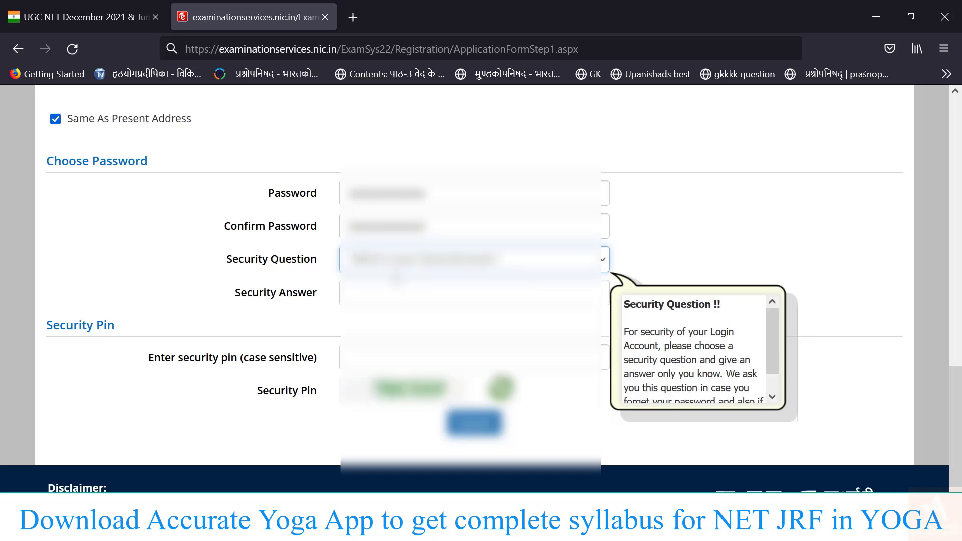
left_click(401, 292)
type("••••")
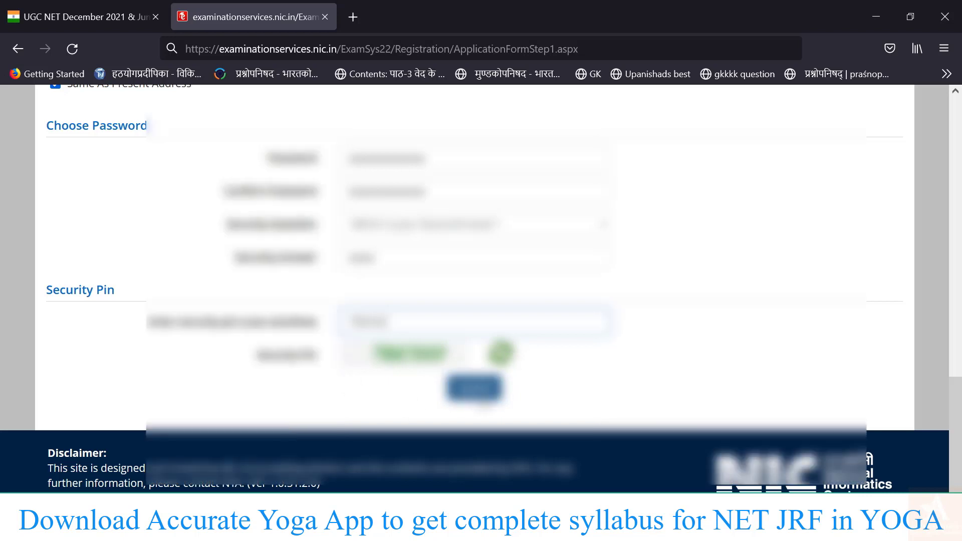
Submit the registration form and dismiss the alert on the preview page.
left_click(473, 387)
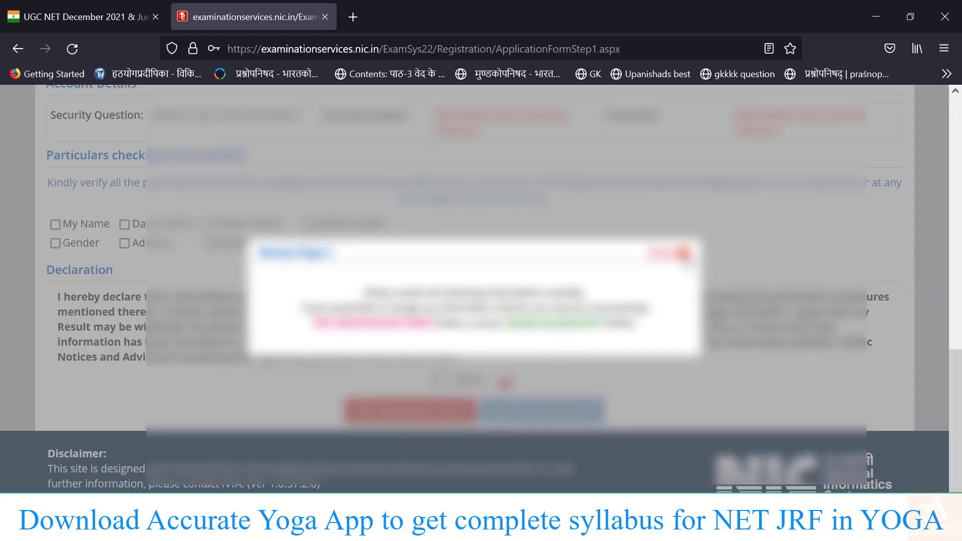
left_click(512, 377)
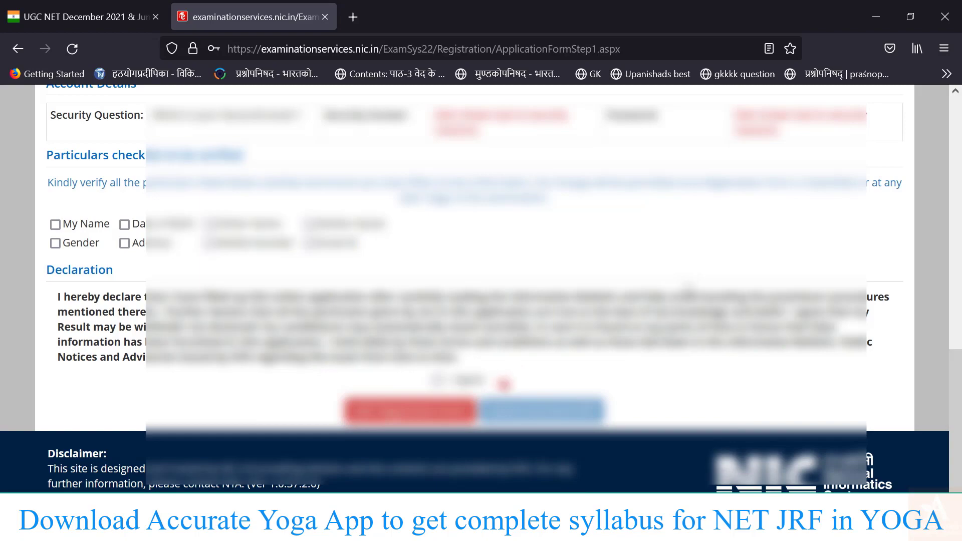
scroll(507, 380, "up", 4)
scroll(507, 381, "up", 10)
scroll(507, 380, "down", 14)
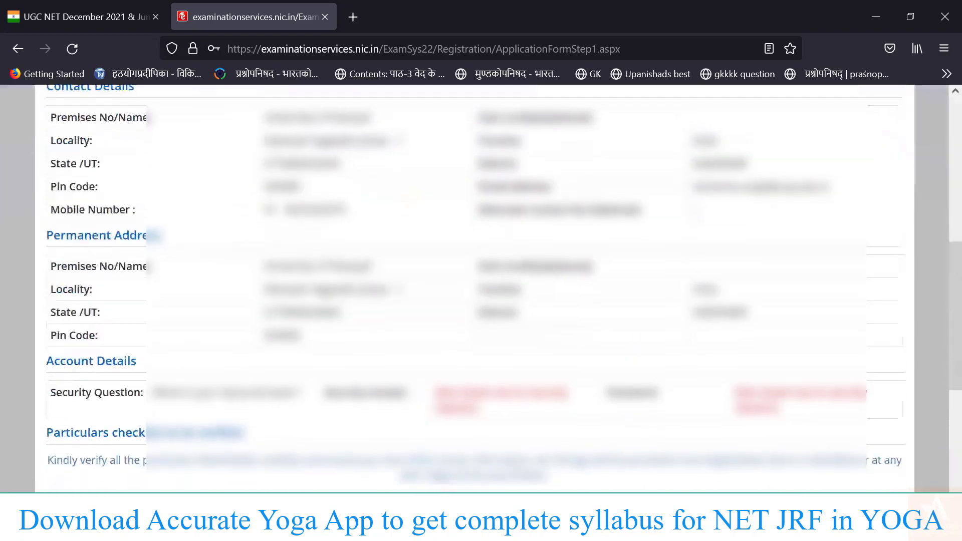
scroll(505, 382, "up", 8)
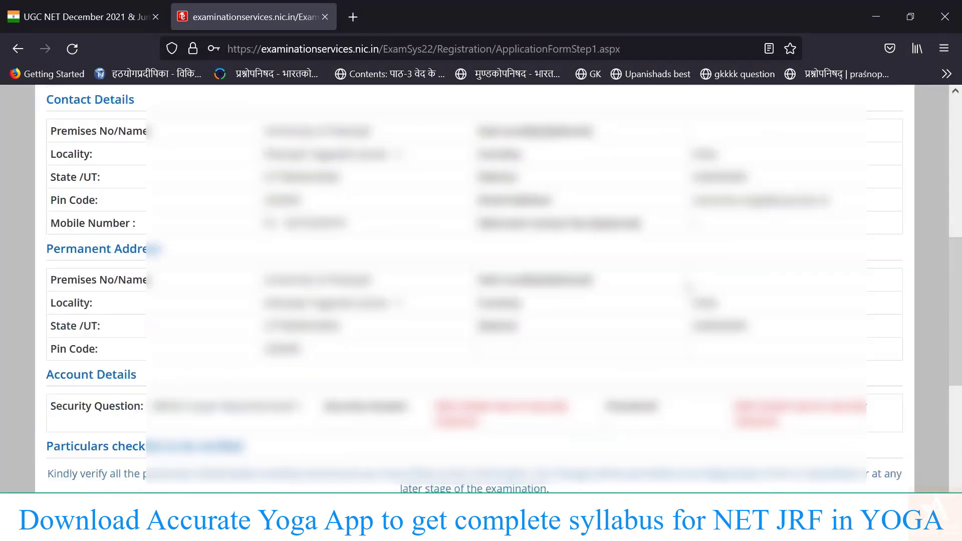
scroll(505, 382, "up", 2)
scroll(505, 382, "down", 11)
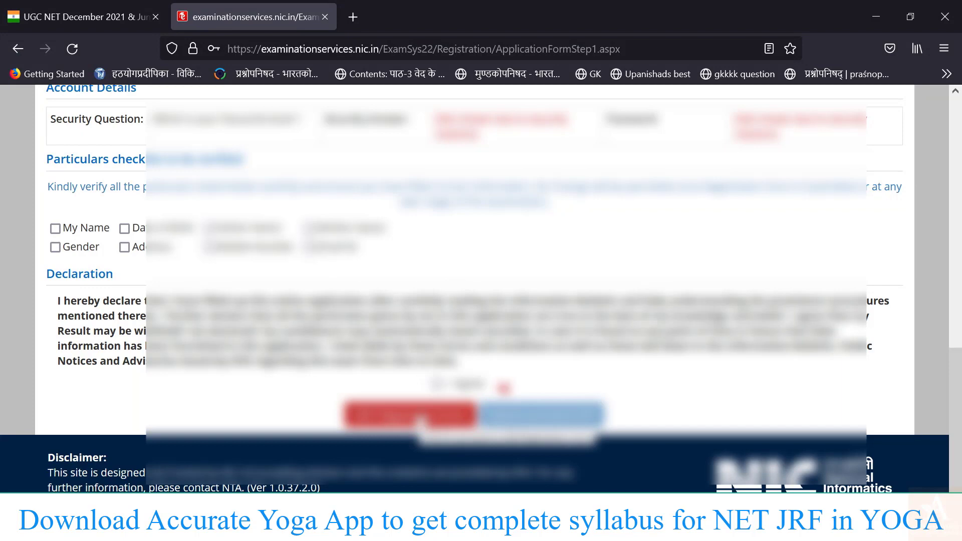
Tick name, gender, birth date, address, mobile, father, mother and e-mail as verified.
left_click(56, 228)
left_click(55, 247)
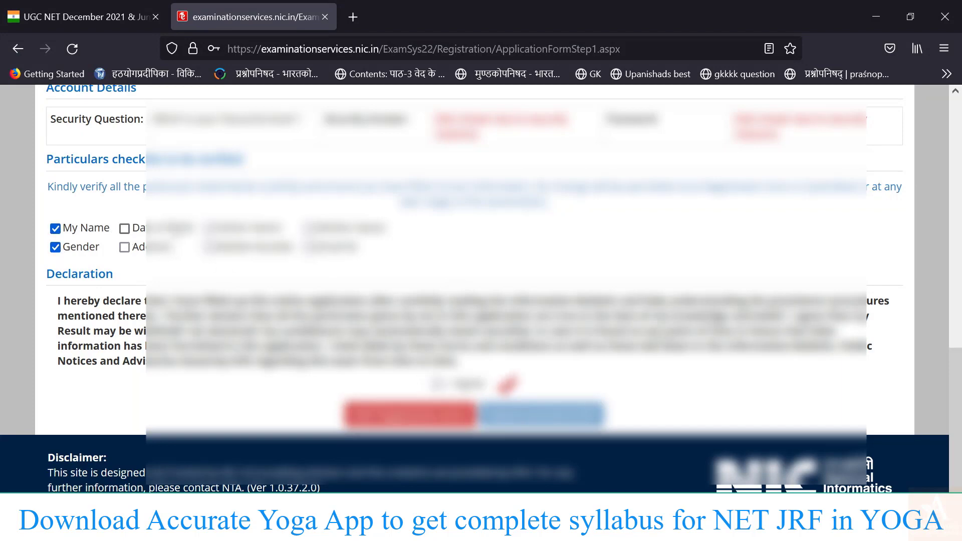
left_click(124, 228)
left_click(124, 247)
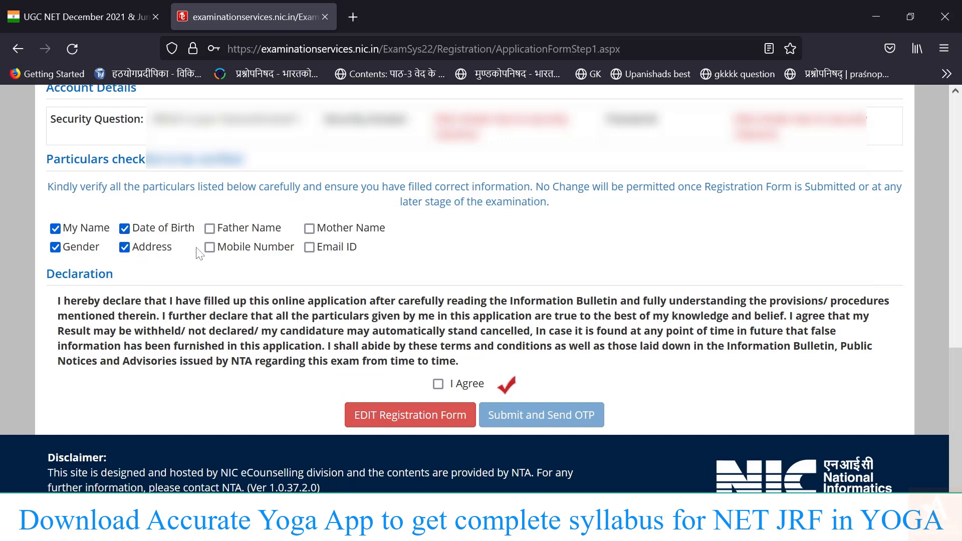
left_click(210, 247)
left_click(236, 229)
left_click(345, 228)
left_click(329, 250)
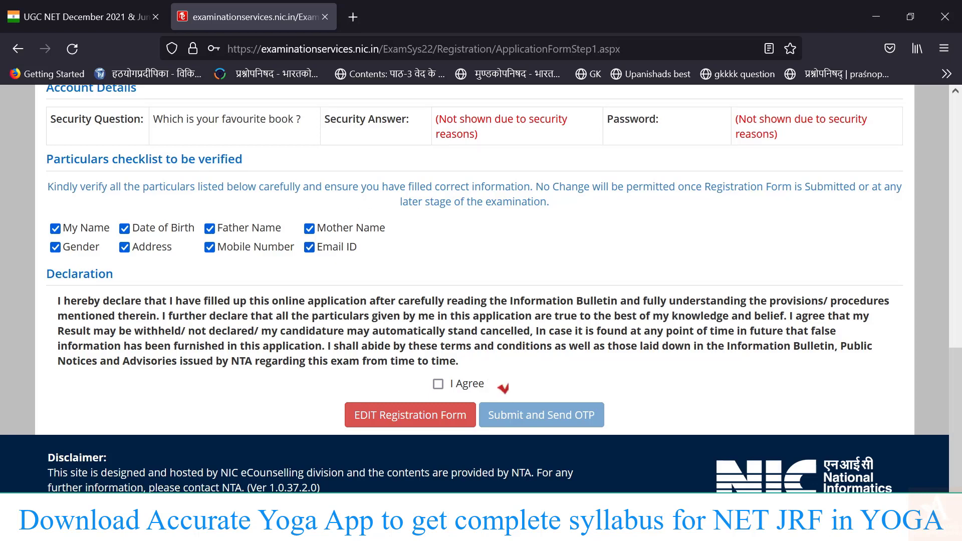
Accept the declaration, submit the registration form and confirm sending the OTP to the registered mobile.
left_click(440, 386)
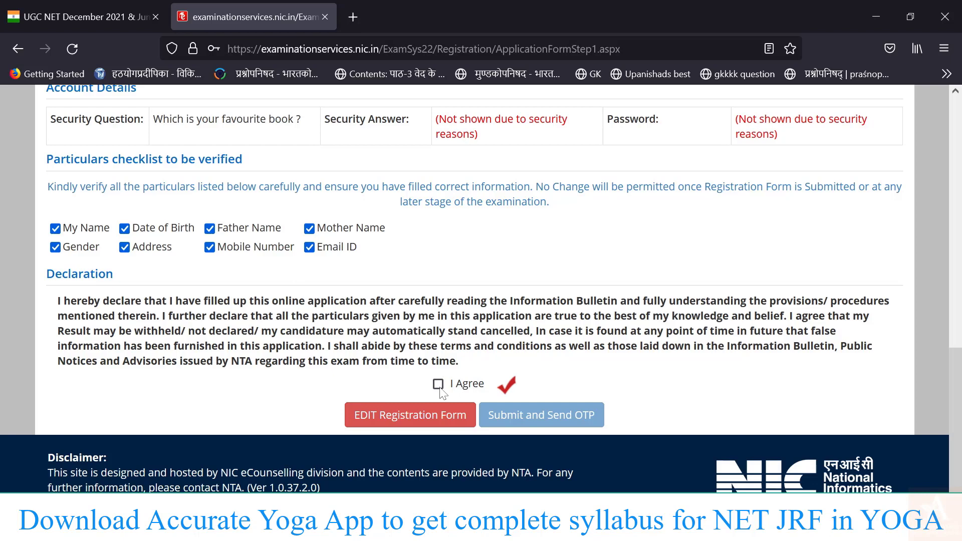
left_click(549, 418)
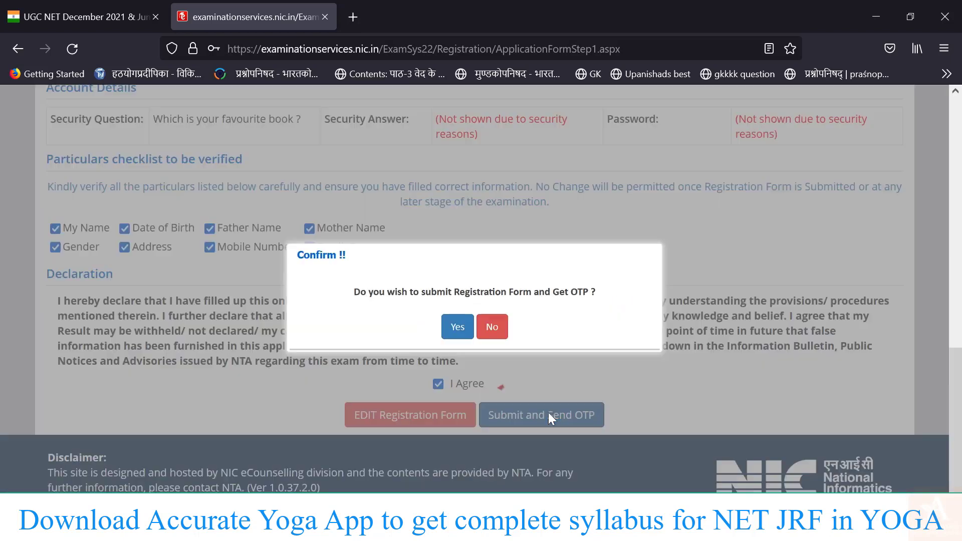
left_click(458, 328)
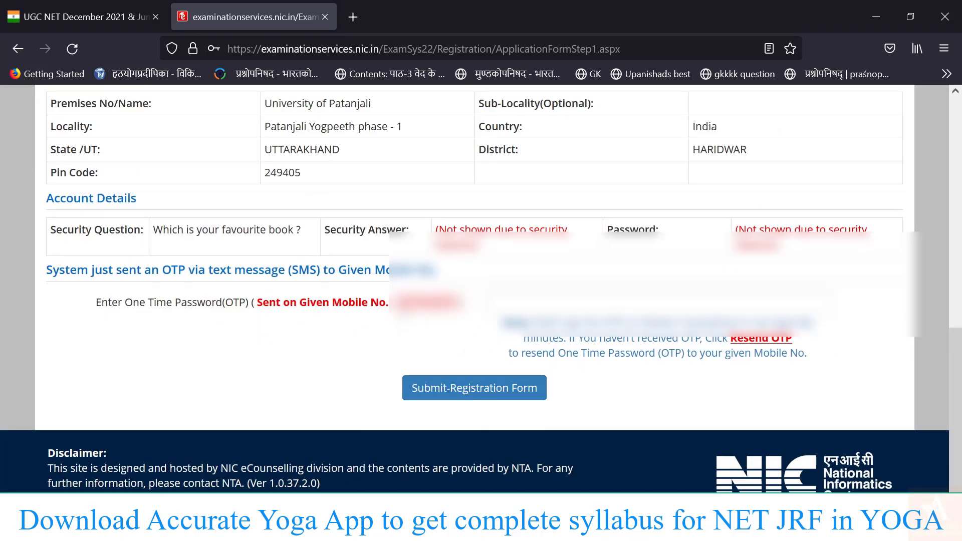
left_click_drag(401, 307, 465, 306)
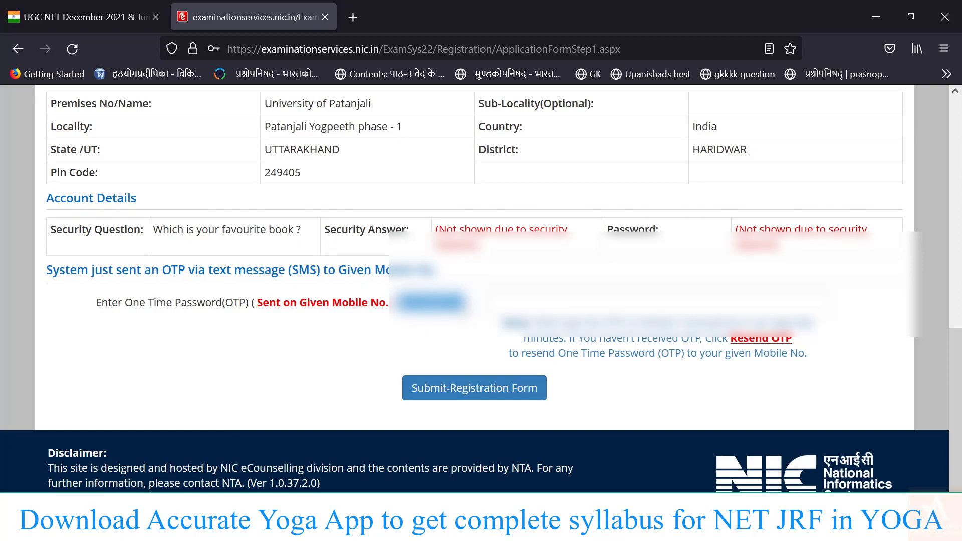
left_click(463, 323)
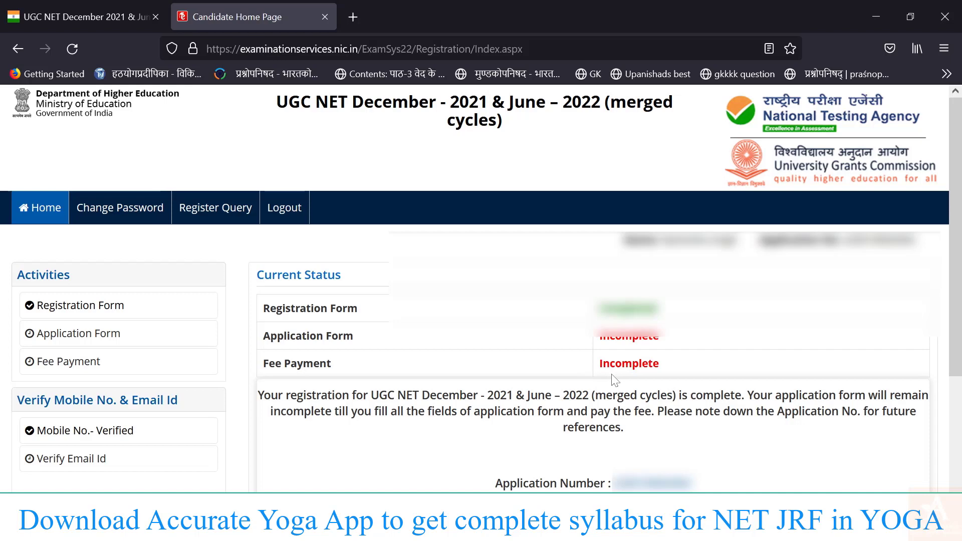
Open the Application Form from the candidate home page and review its step status table.
scroll(614, 381, "down", 2)
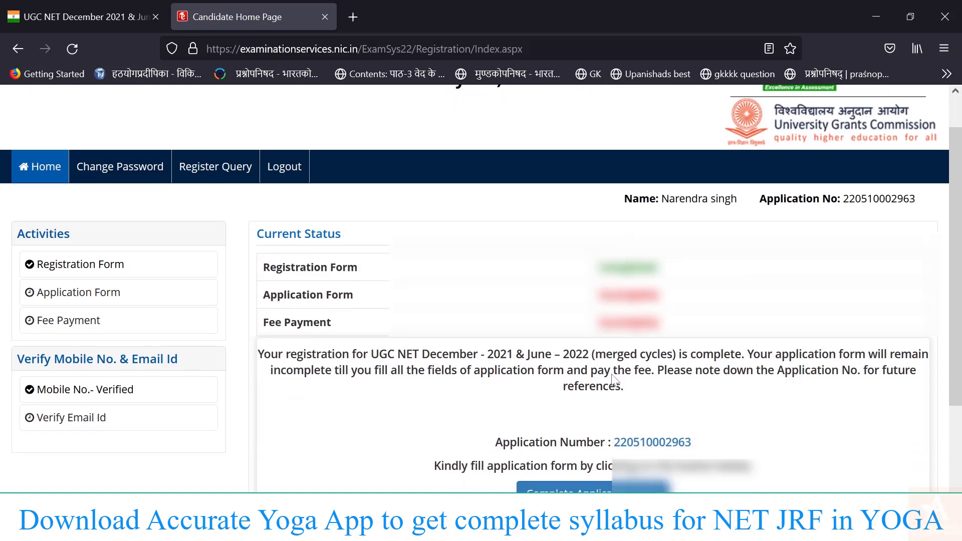
scroll(712, 316, "up", 2)
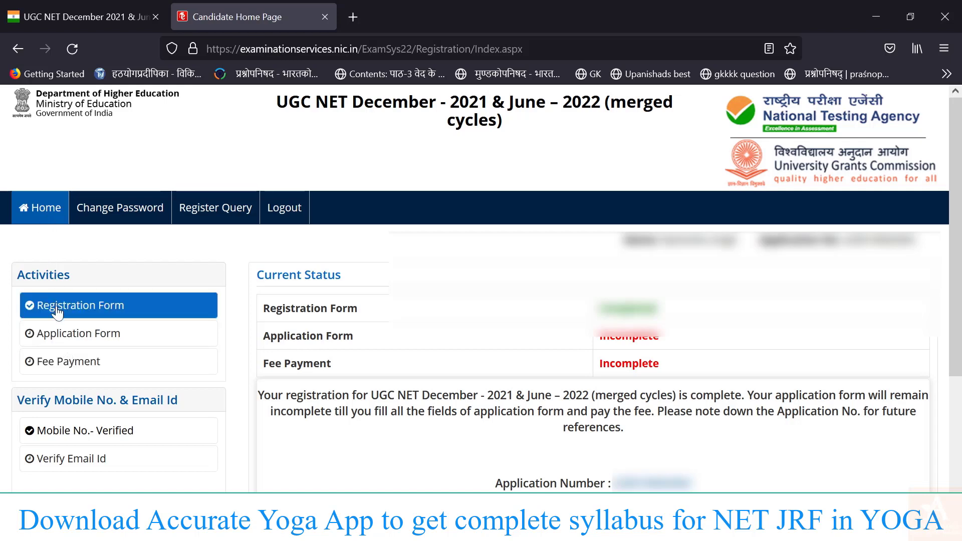
left_click(87, 344)
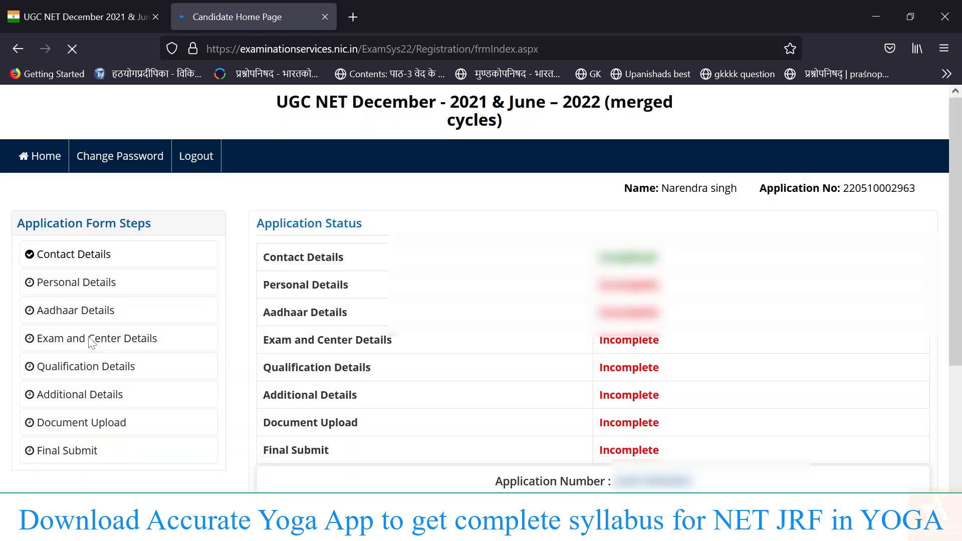
scroll(388, 355, "down", 1)
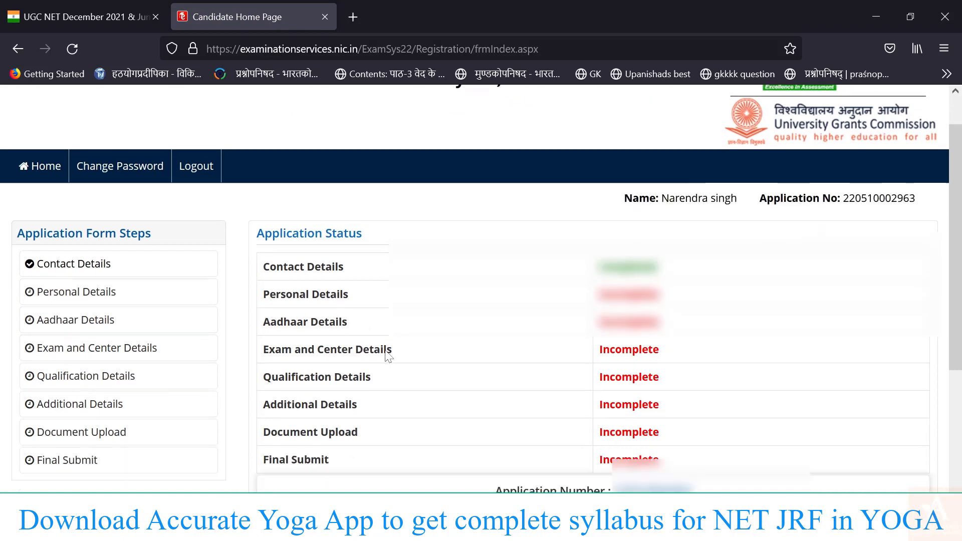
scroll(388, 356, "down", 2)
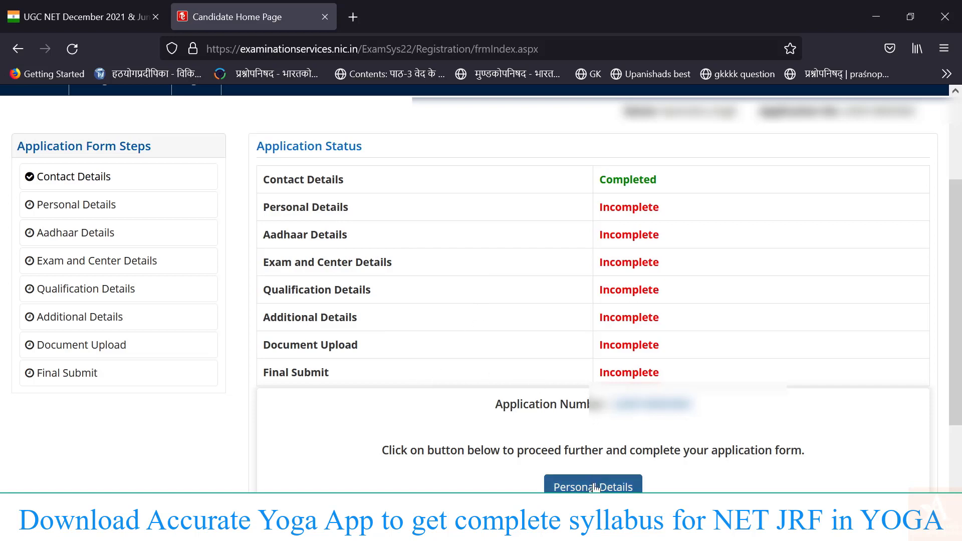
scroll(595, 486, "down", 2)
Set nationality to Indian and category to General in the personal details.
left_click(595, 438)
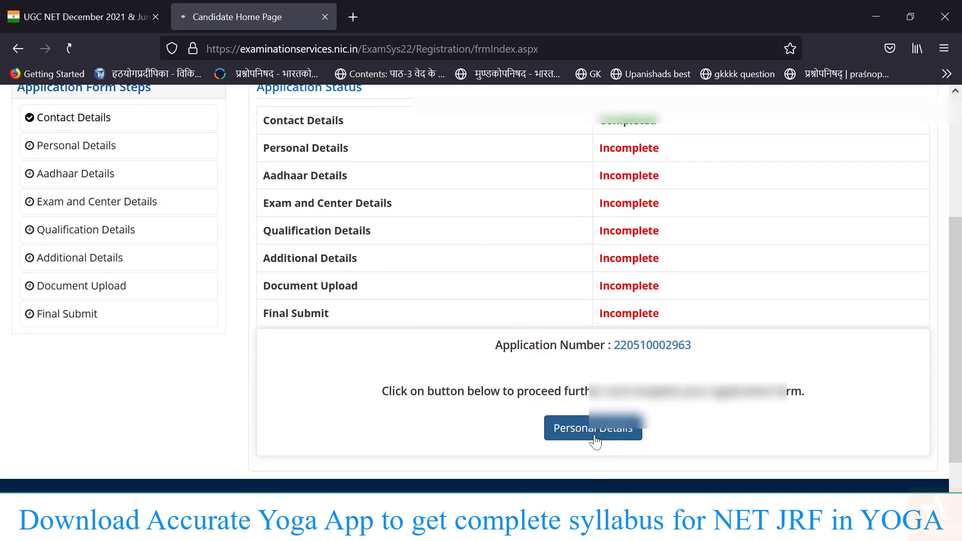
scroll(595, 442, "down", 2)
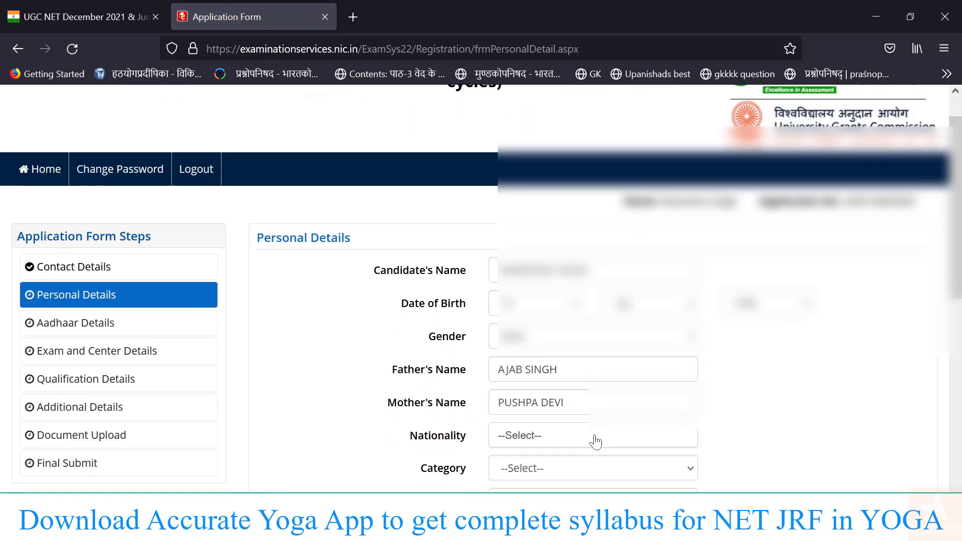
scroll(595, 442, "down", 2)
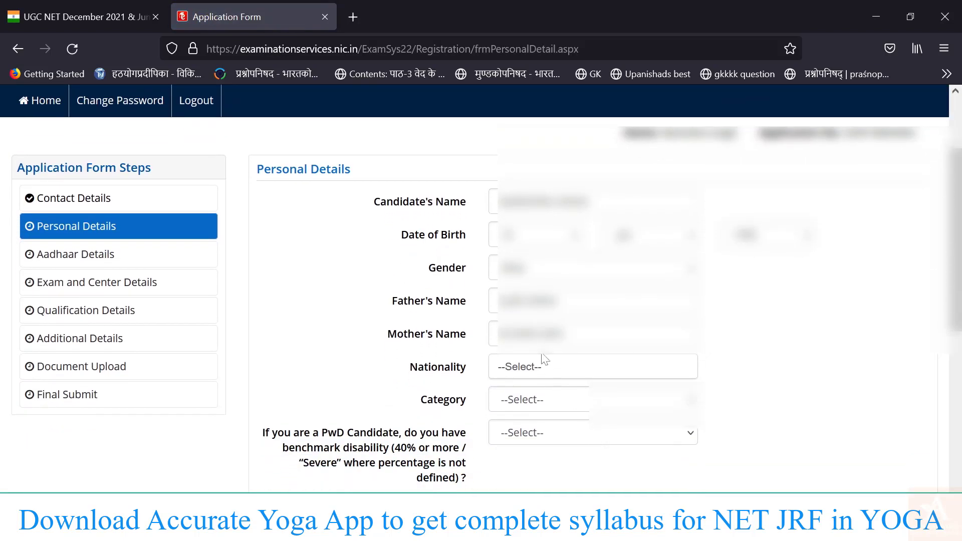
left_click(542, 356)
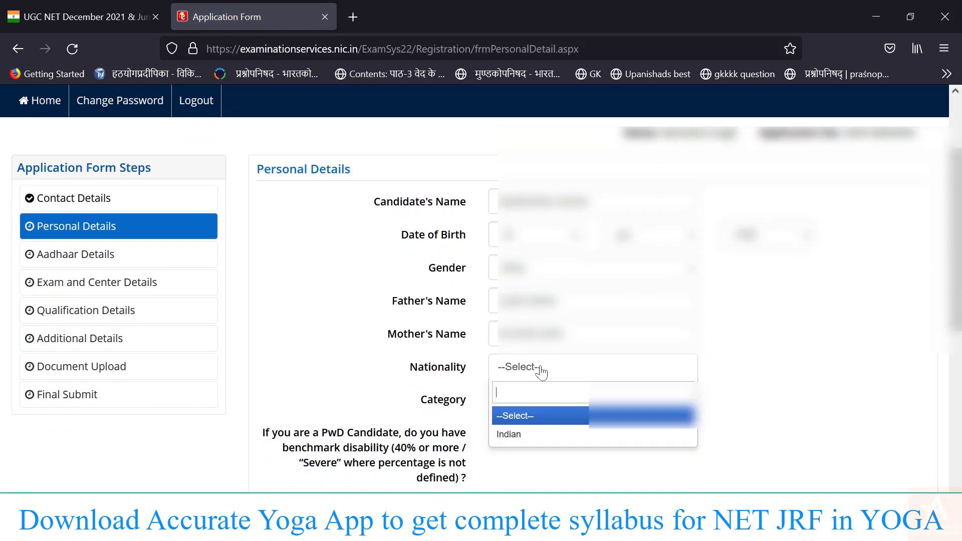
left_click(535, 438)
left_click(535, 403)
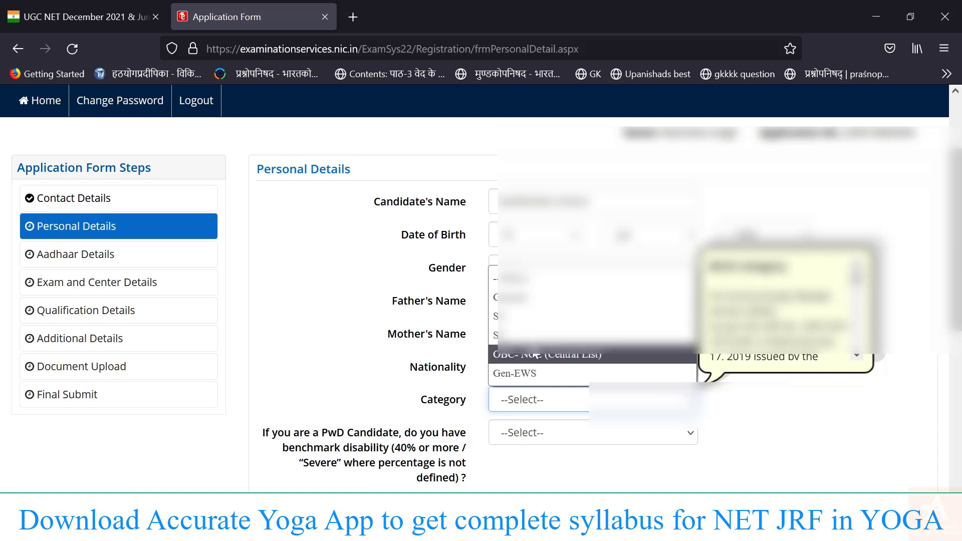
key("Return")
scroll(575, 412, "down", 3)
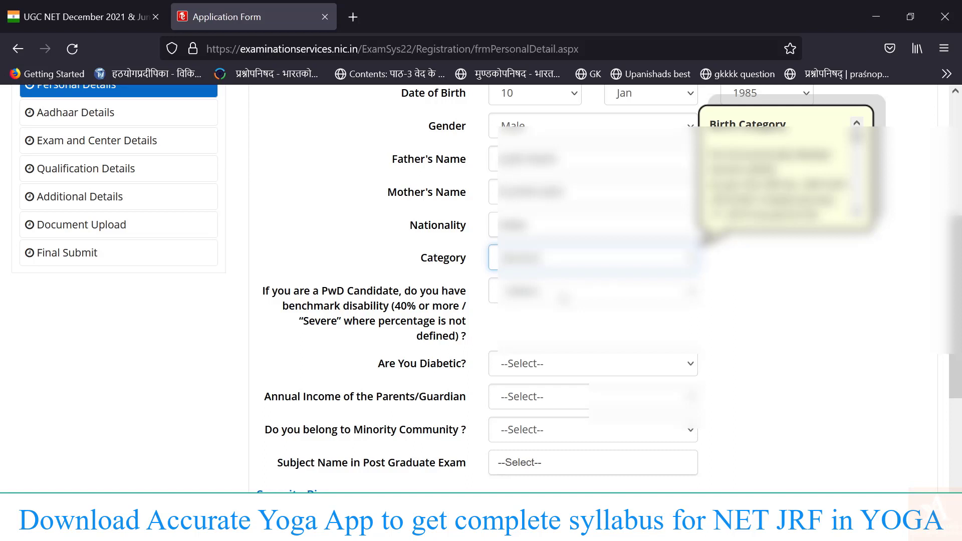
left_click(563, 295)
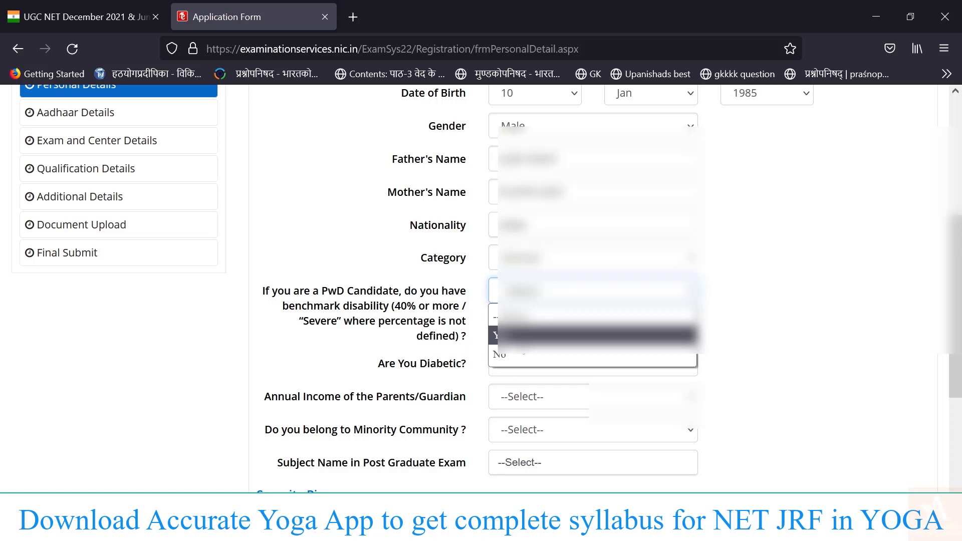
left_click(516, 355)
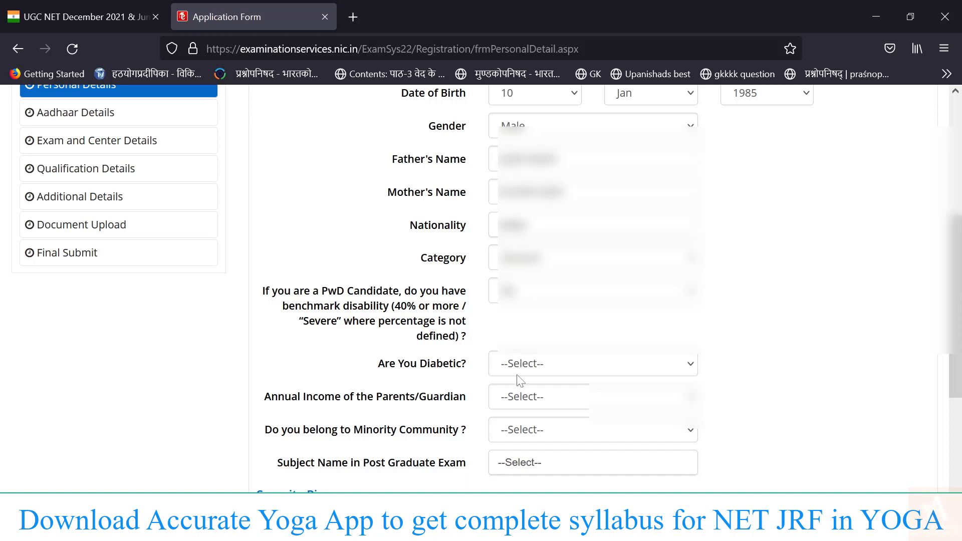
left_click(518, 375)
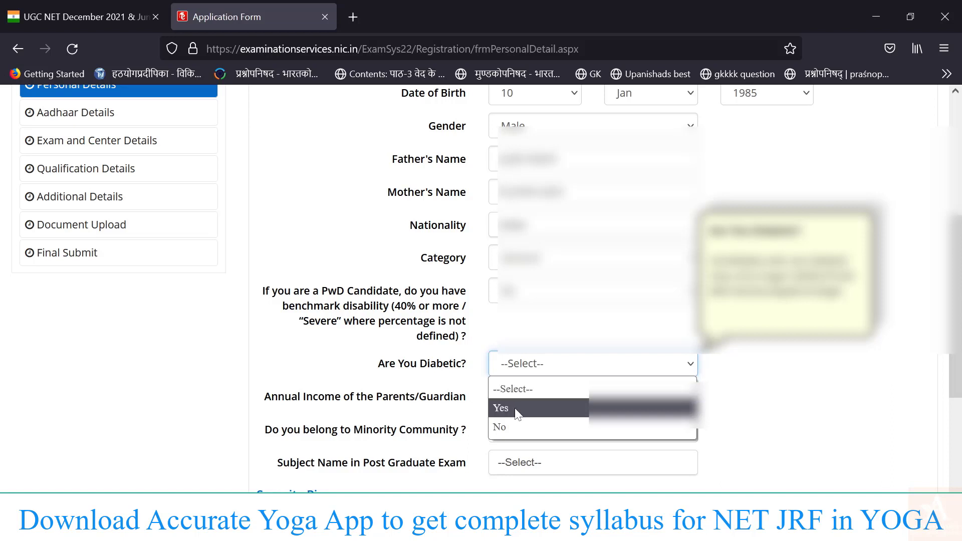
left_click(512, 427)
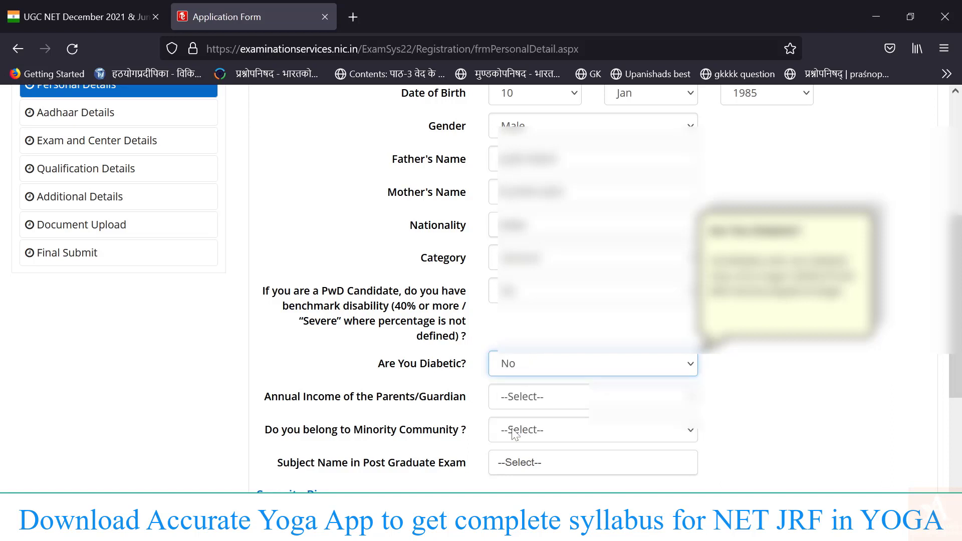
left_click(517, 401)
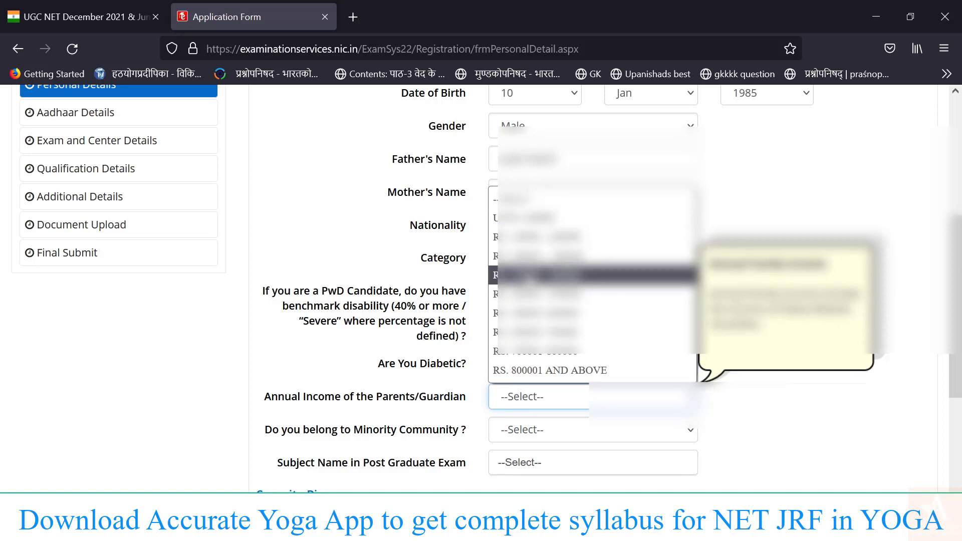
left_click(532, 279)
scroll(559, 357, "down", 2)
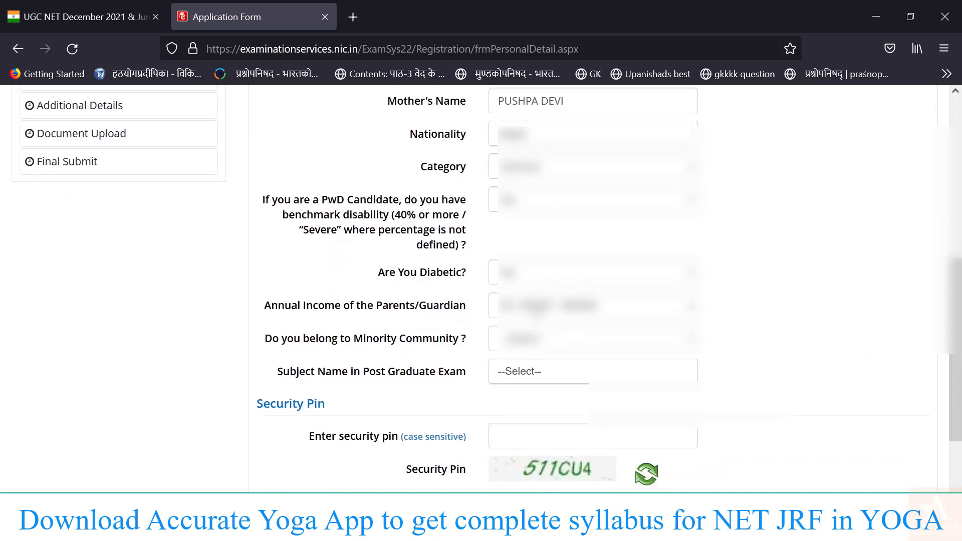
left_click(530, 315)
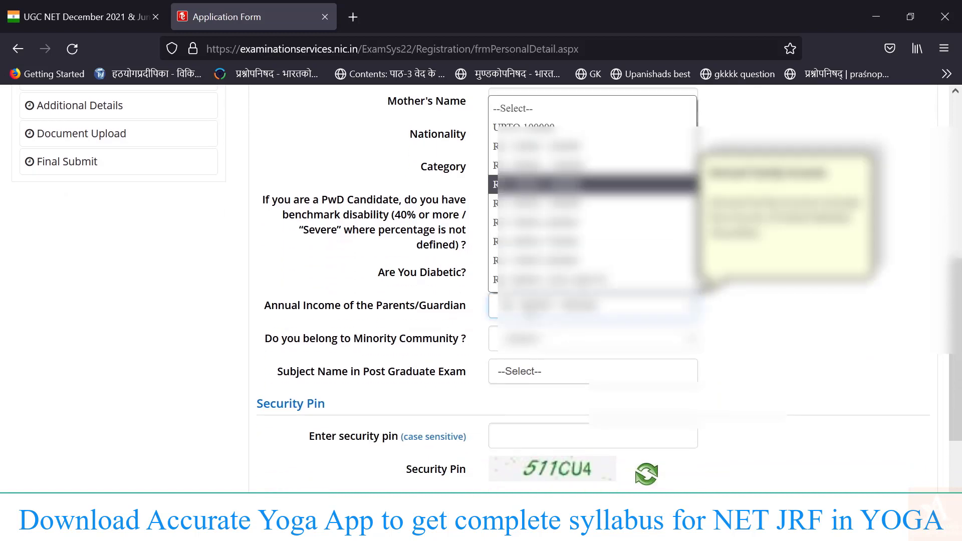
left_click(530, 314)
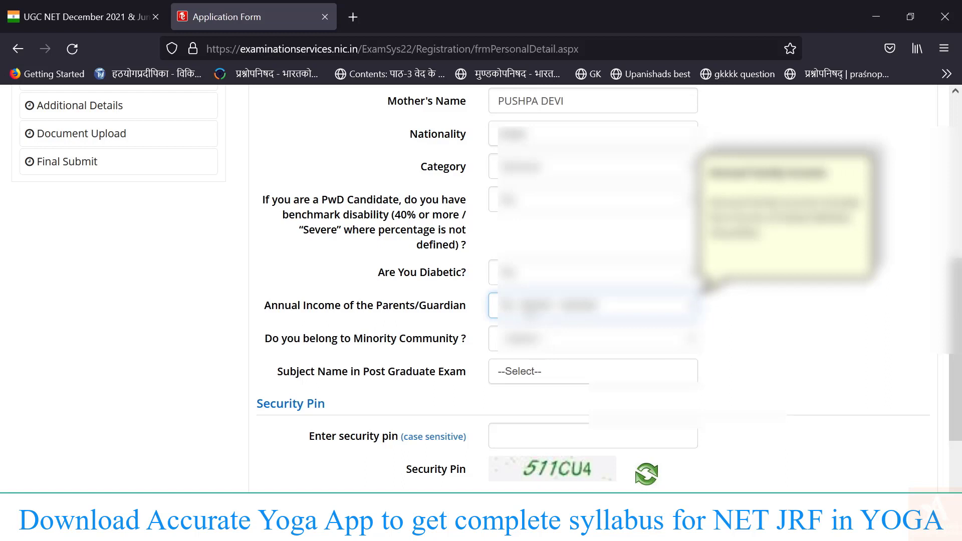
left_click(521, 344)
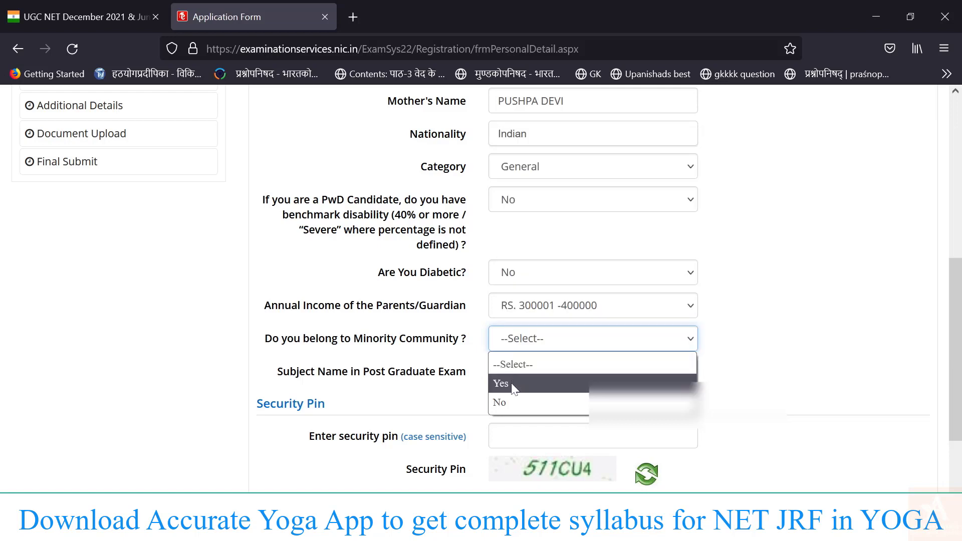
left_click(509, 401)
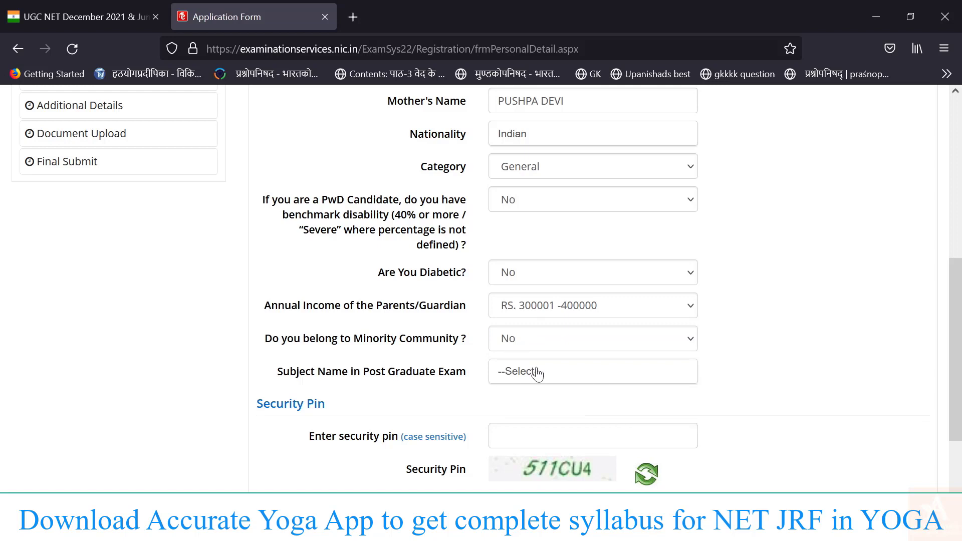
scroll(537, 373, "down", 3)
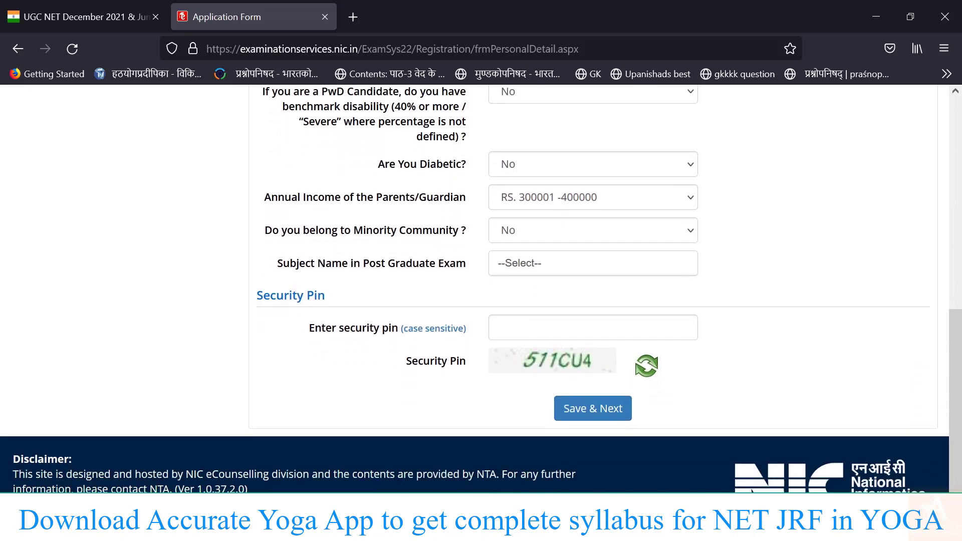
Choose Others as the post graduate subject and specify it as Yoga science.
left_click(539, 264)
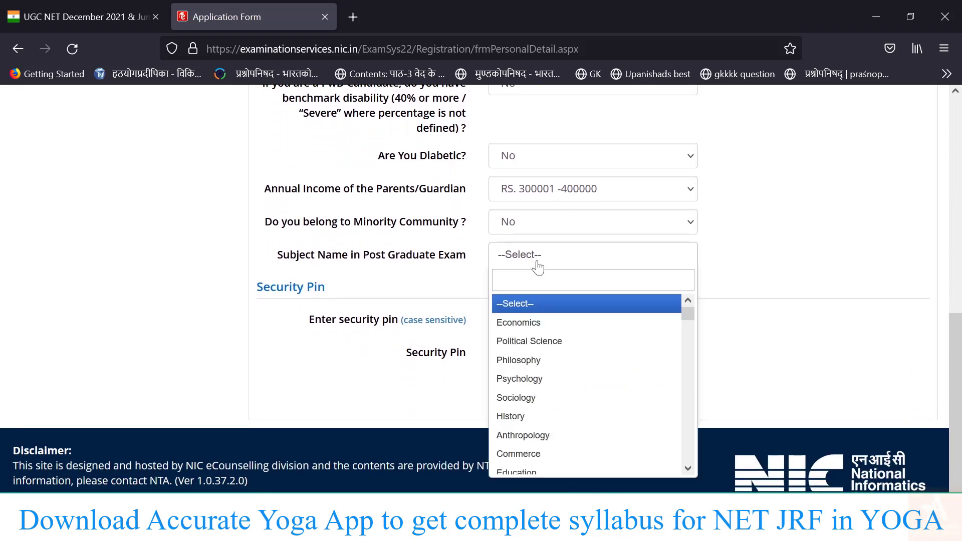
scroll(535, 359, "down", 2)
scroll(536, 360, "down", 1)
type("yo")
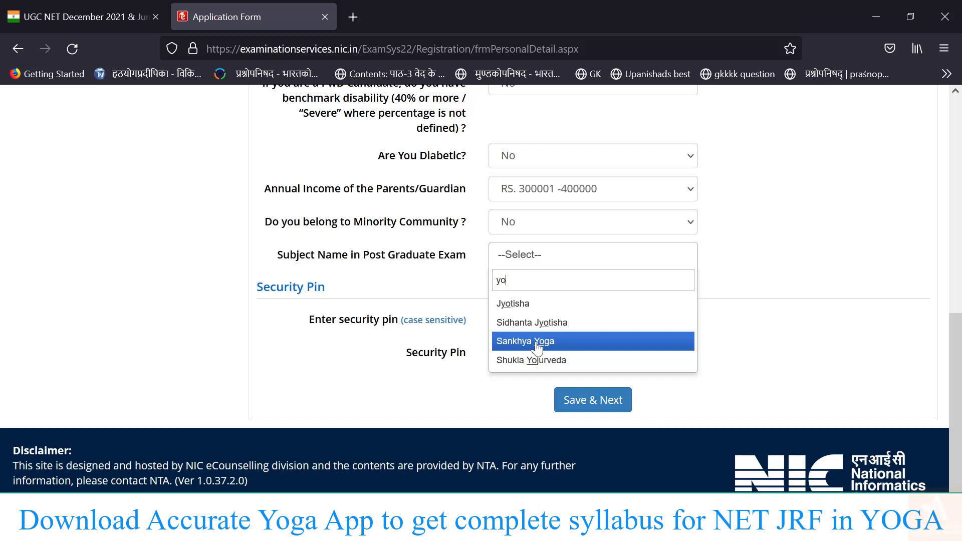
key("BackSpace")
key("BackSpace")
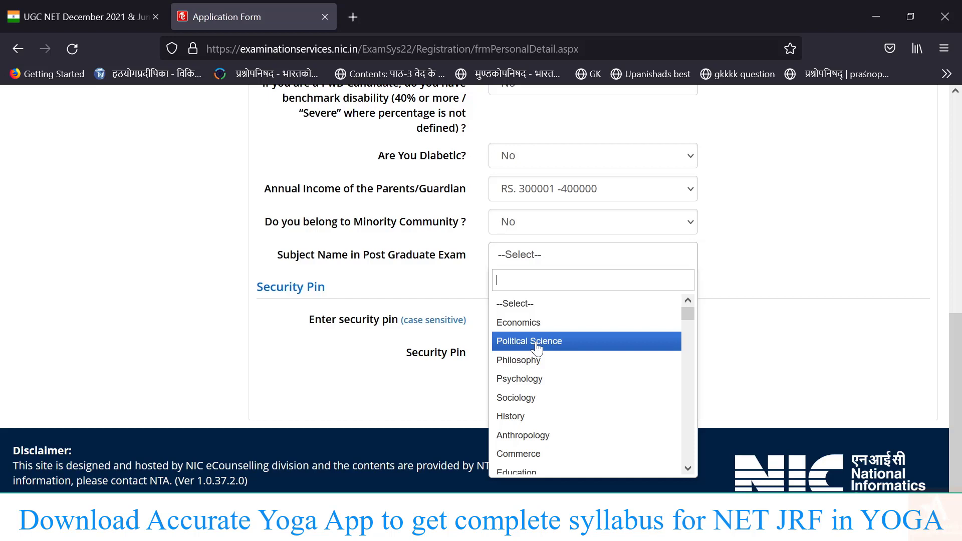
type("o")
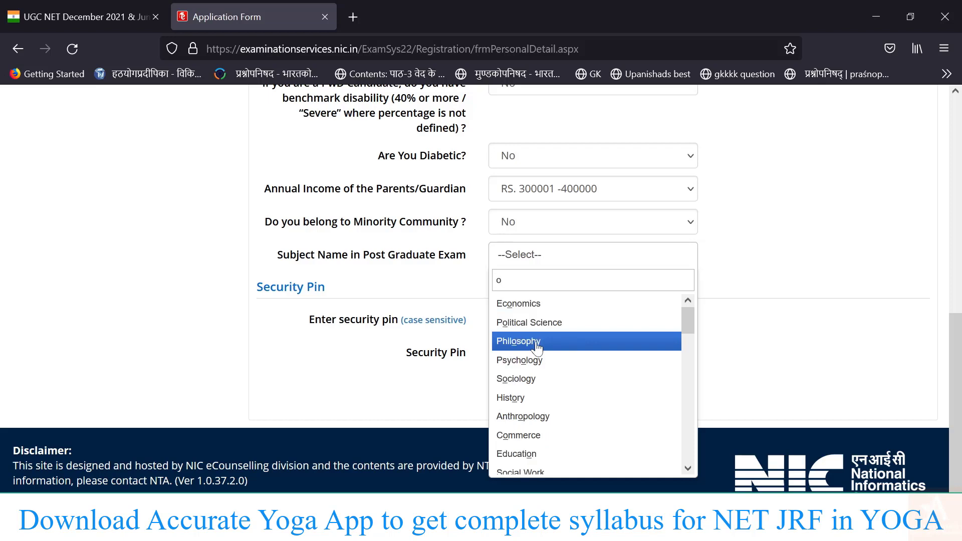
type("th")
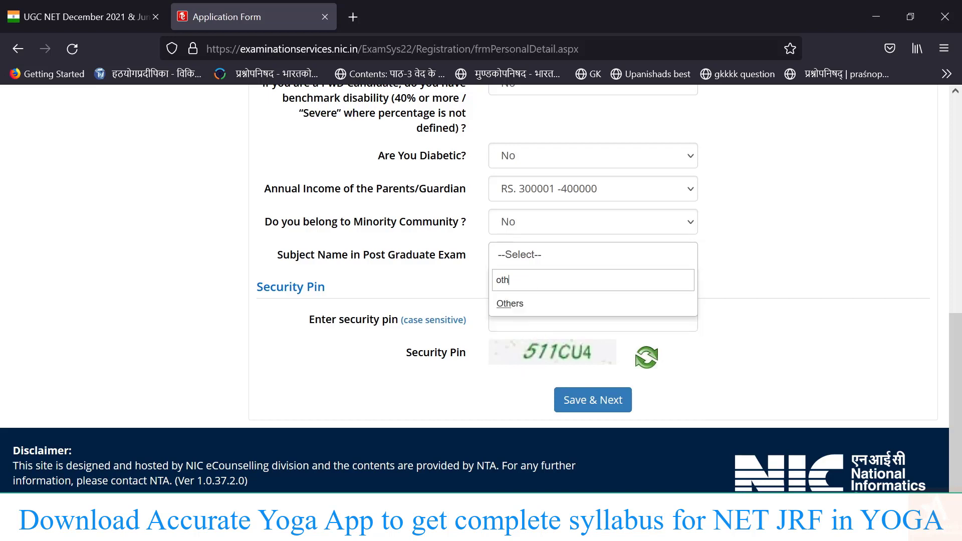
key("Return")
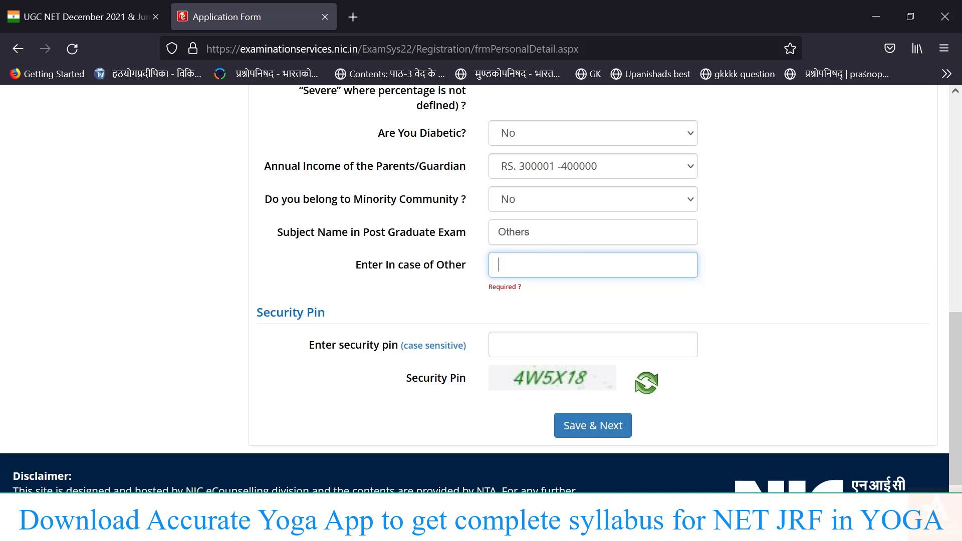
type("Yoga sci")
type("ence")
Enter the displayed security pin and save the personal details.
left_click(561, 344)
type("4")
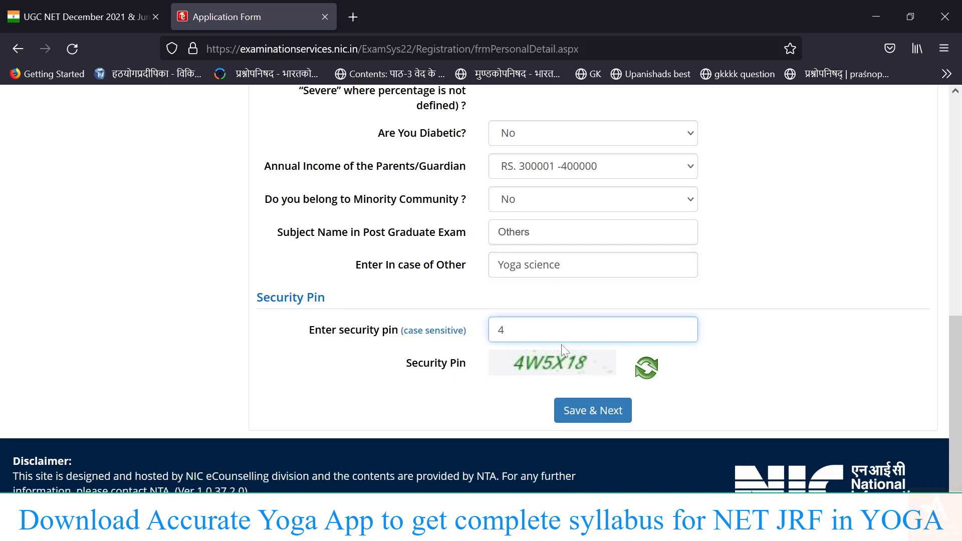
type("W5X18")
left_click(606, 411)
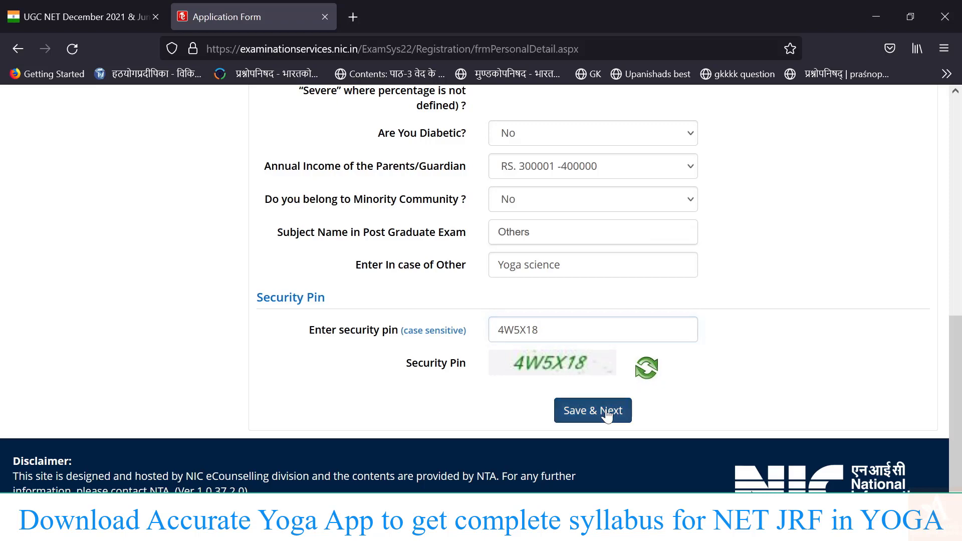
Confirm the personal details save and submit Yes for having an Aadhaar number.
left_click(464, 335)
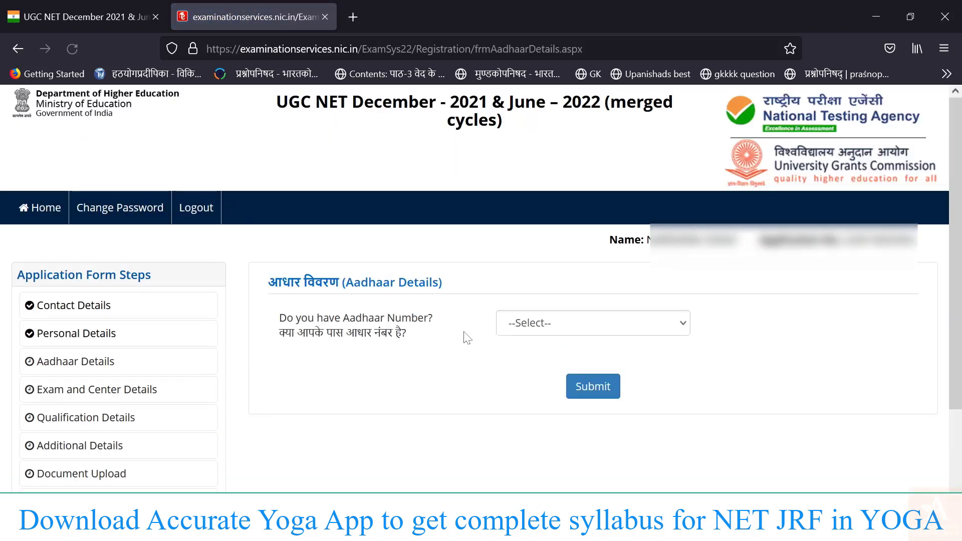
left_click(546, 327)
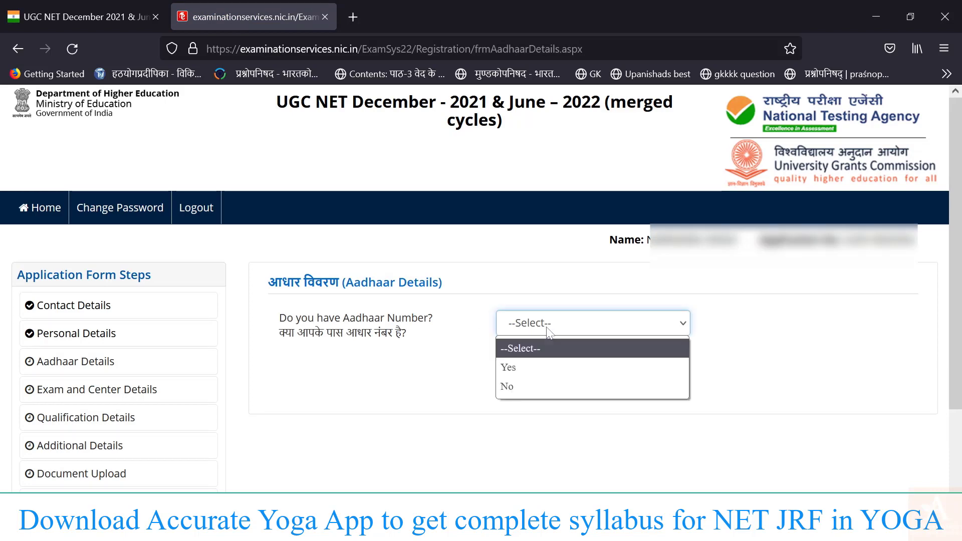
left_click(526, 369)
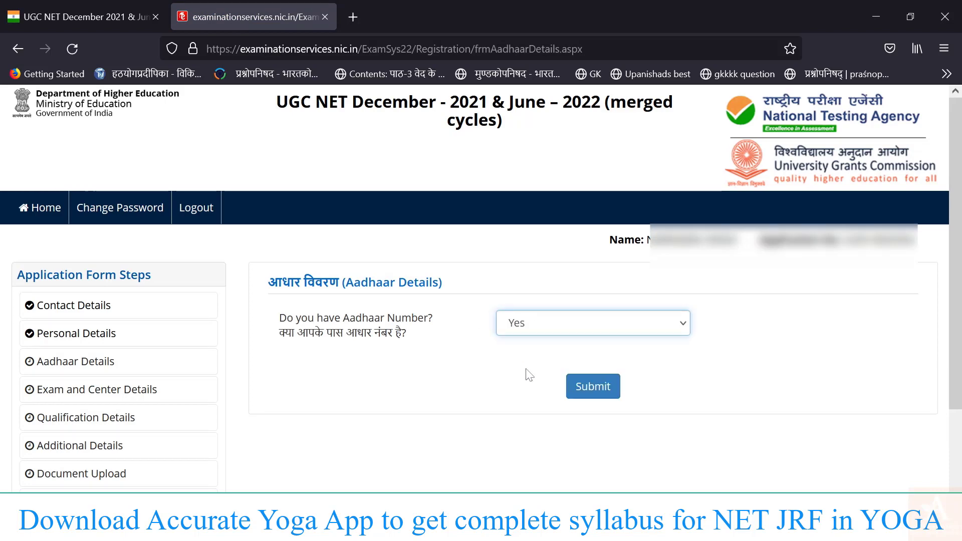
left_click(610, 387)
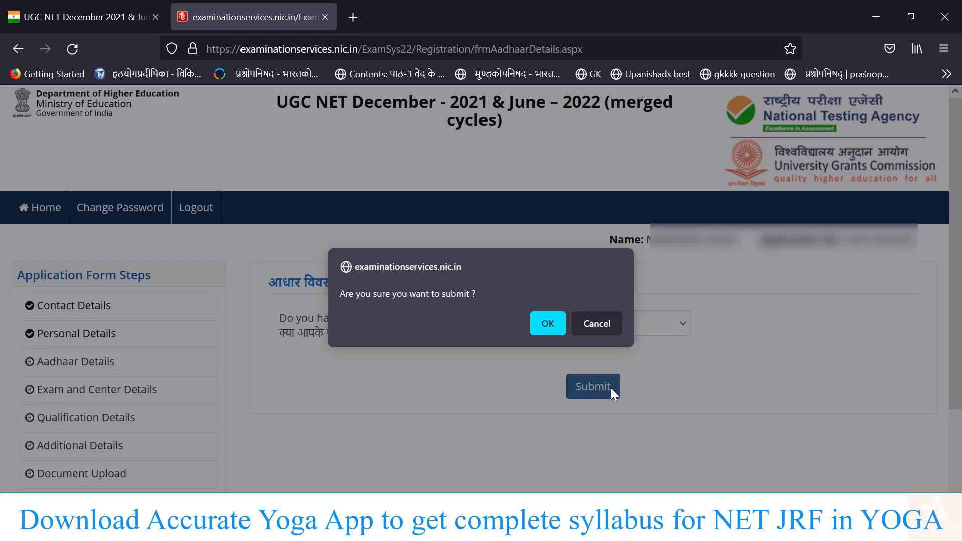
left_click(547, 324)
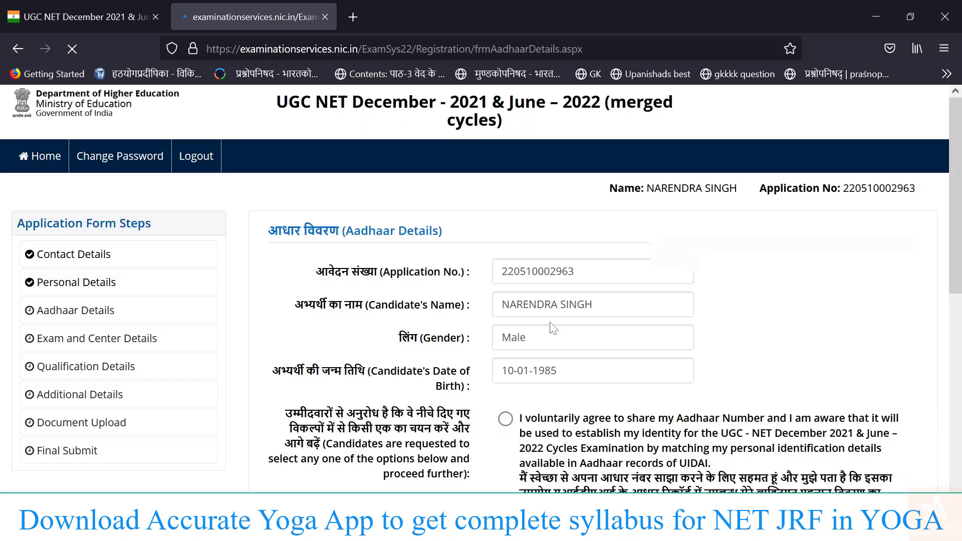
Give Aadhaar consent, enter the Aadhaar number, accept the declaration and submit.
scroll(553, 328, "down", 3)
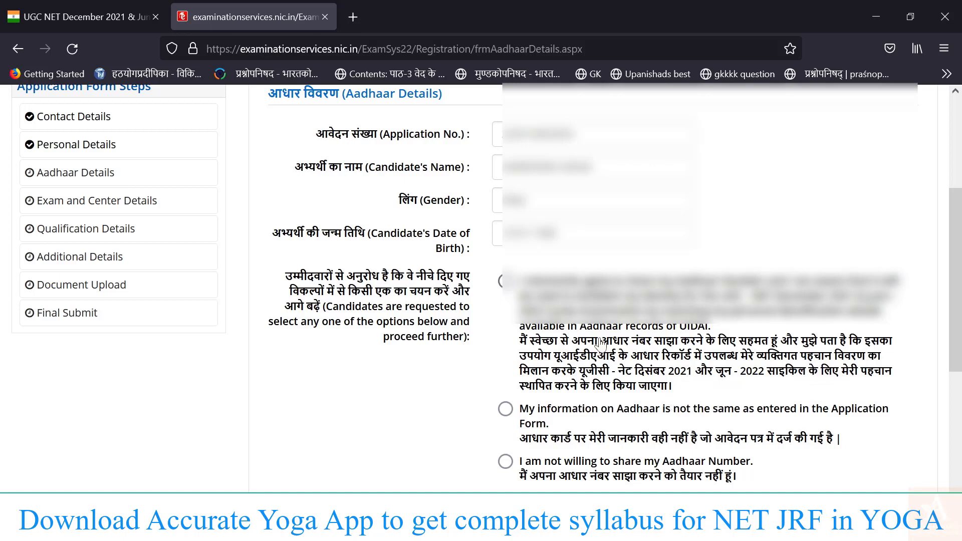
left_click(505, 280)
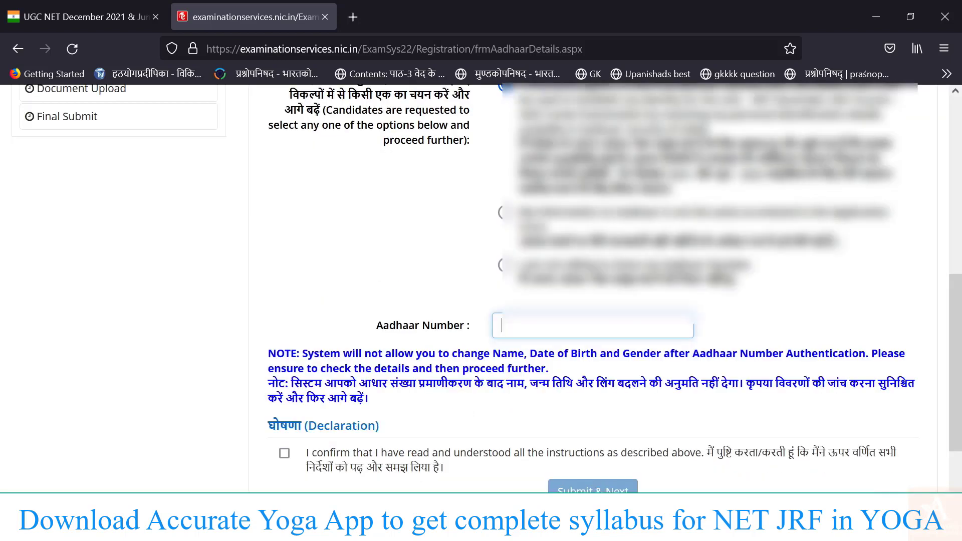
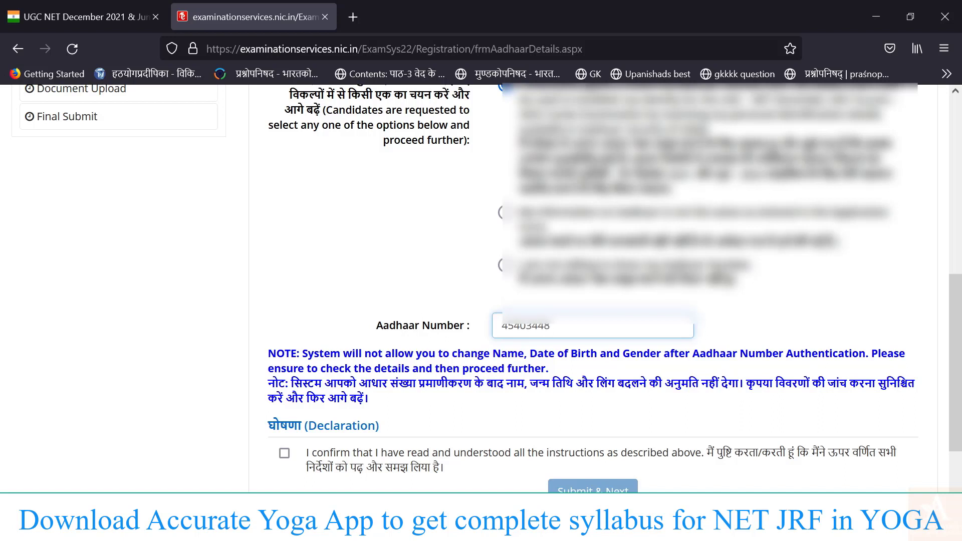
scroll(446, 421, "down", 2)
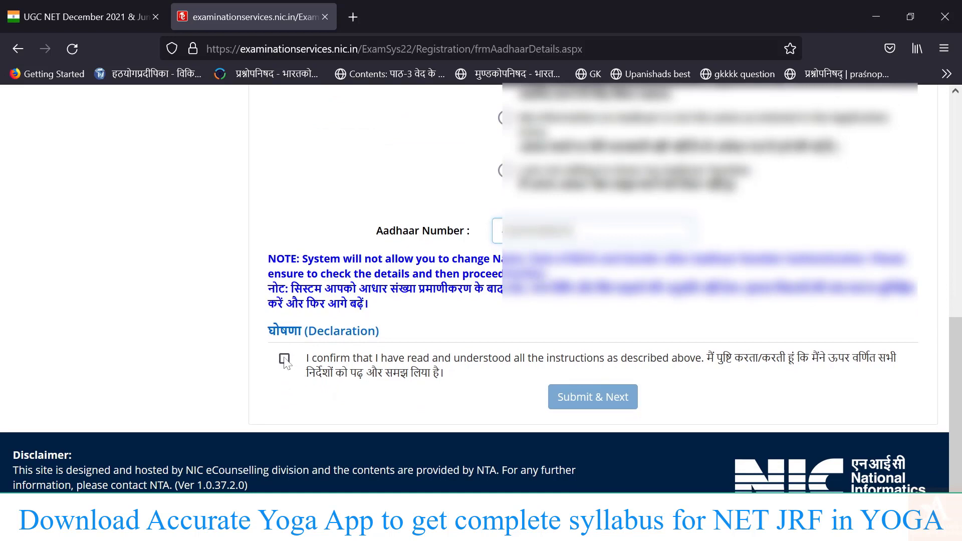
left_click(284, 358)
left_click(592, 407)
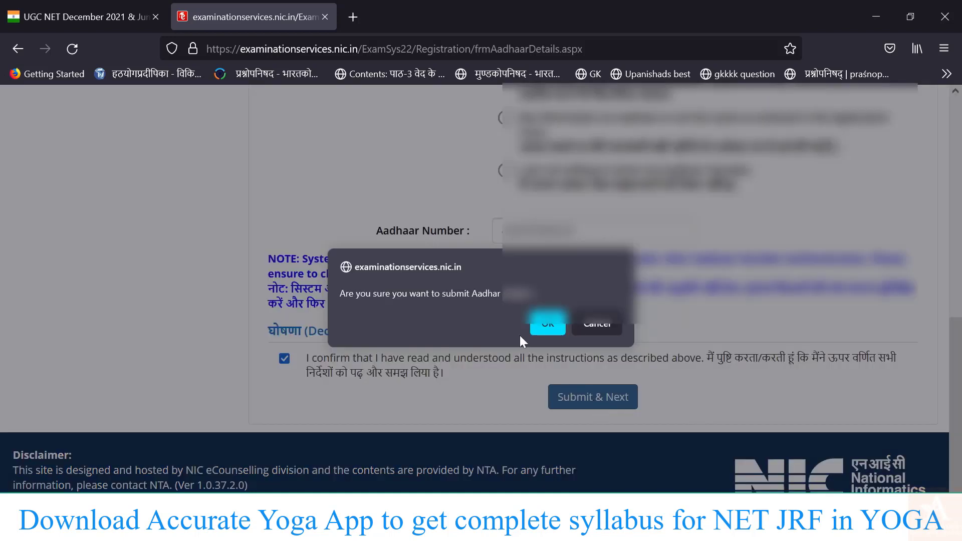
left_click(547, 325)
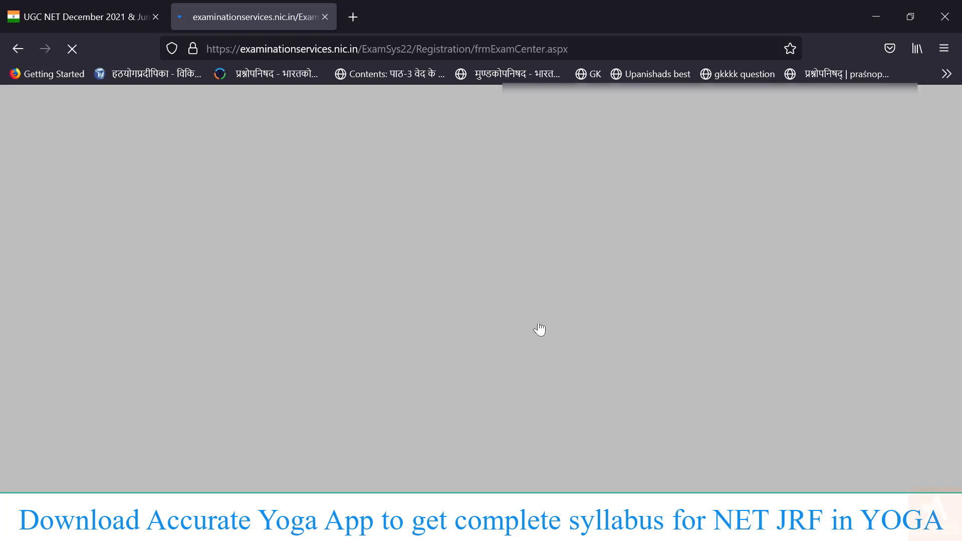
Set Apply For to JRF & Assistant Professor.
scroll(542, 328, "down", 7)
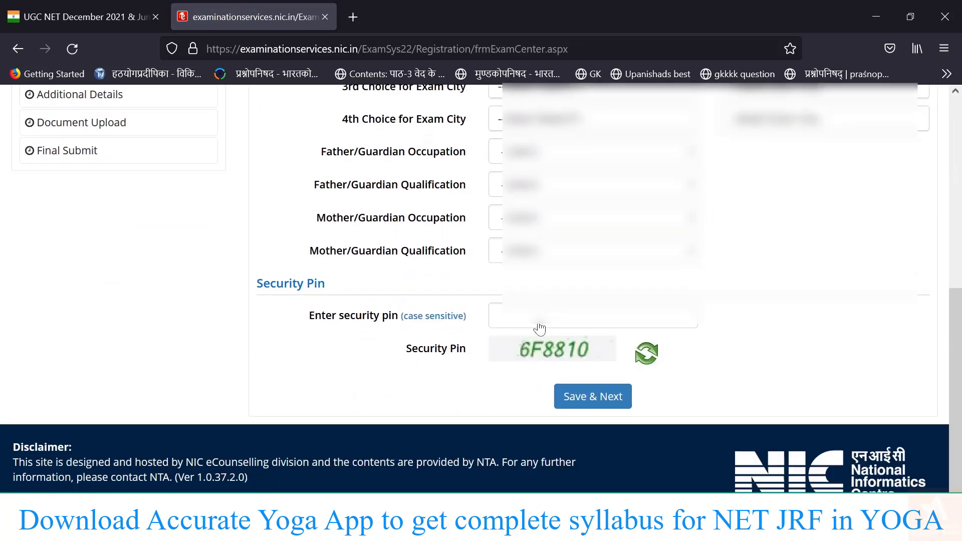
scroll(539, 328, "up", 7)
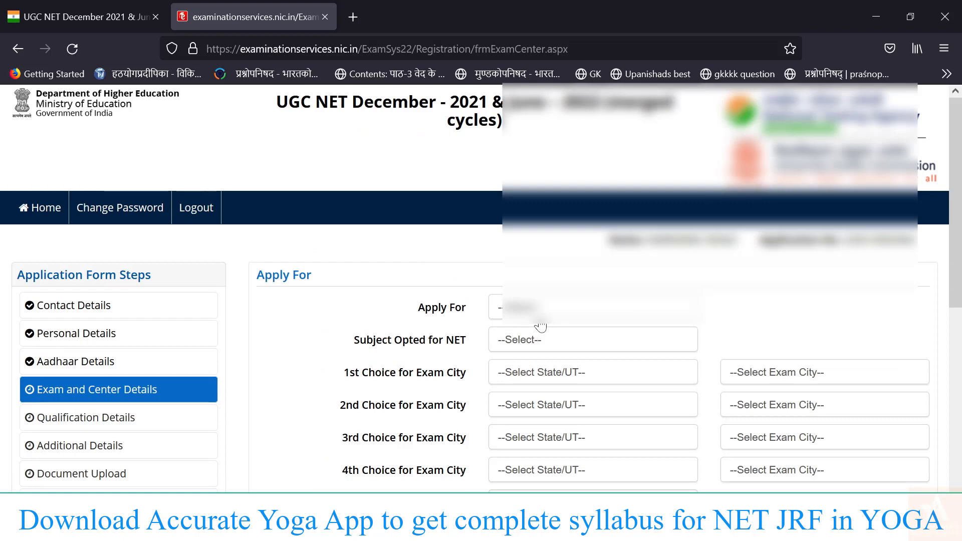
left_click(545, 311)
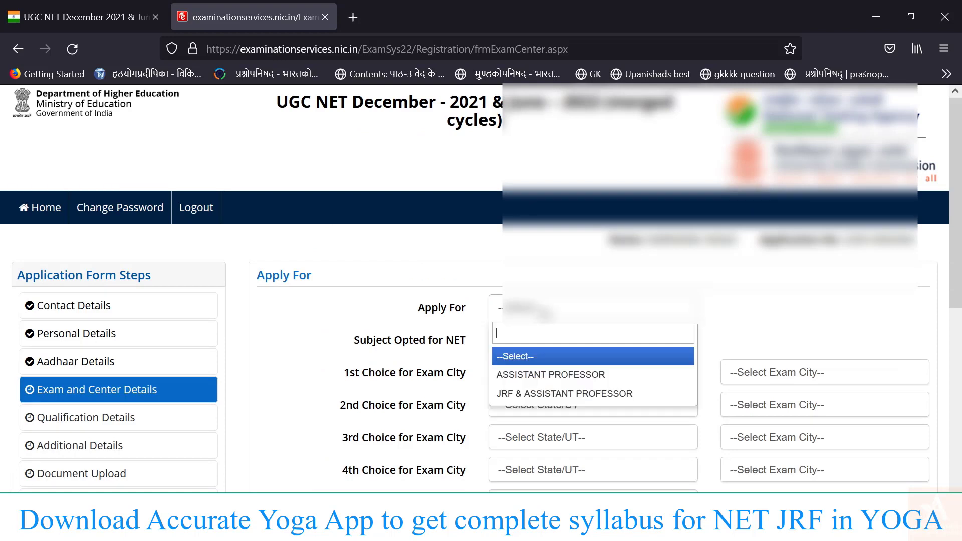
left_click(570, 394)
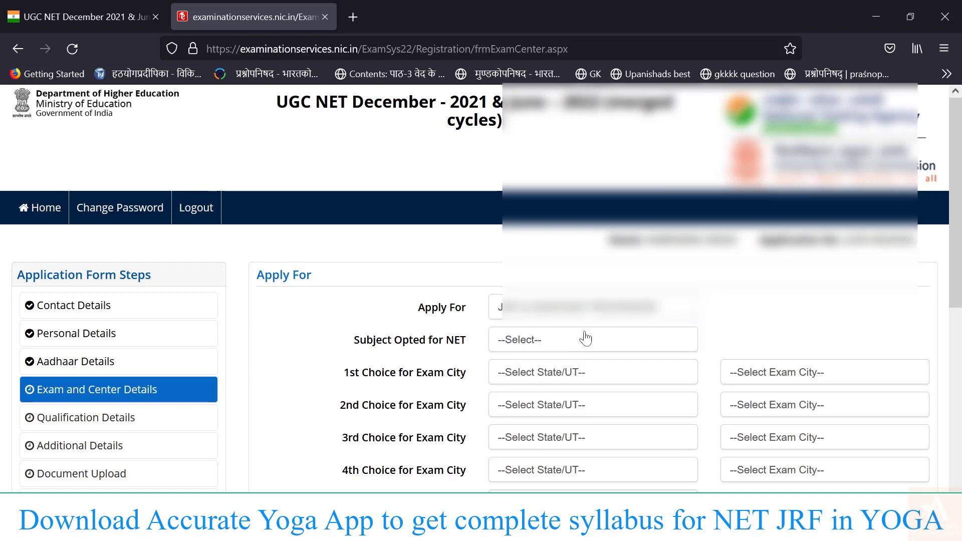
scroll(636, 398, "down", 2)
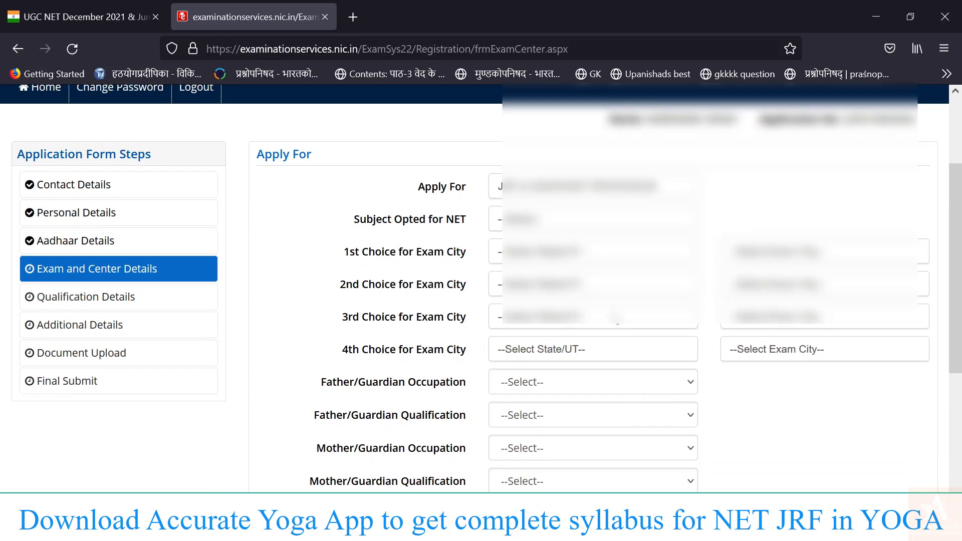
scroll(617, 401, "down", 3)
scroll(619, 401, "up", 2)
scroll(619, 401, "up", 2)
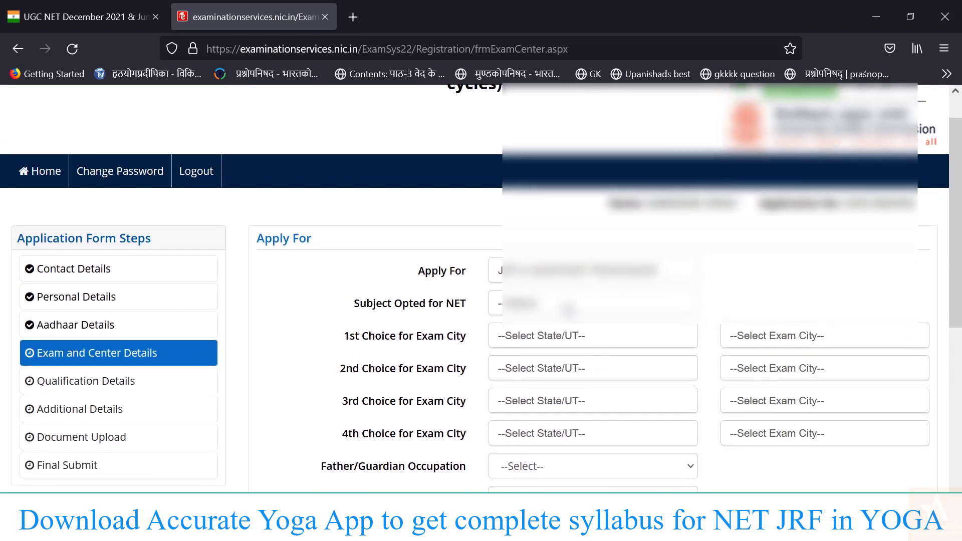
left_click(551, 273)
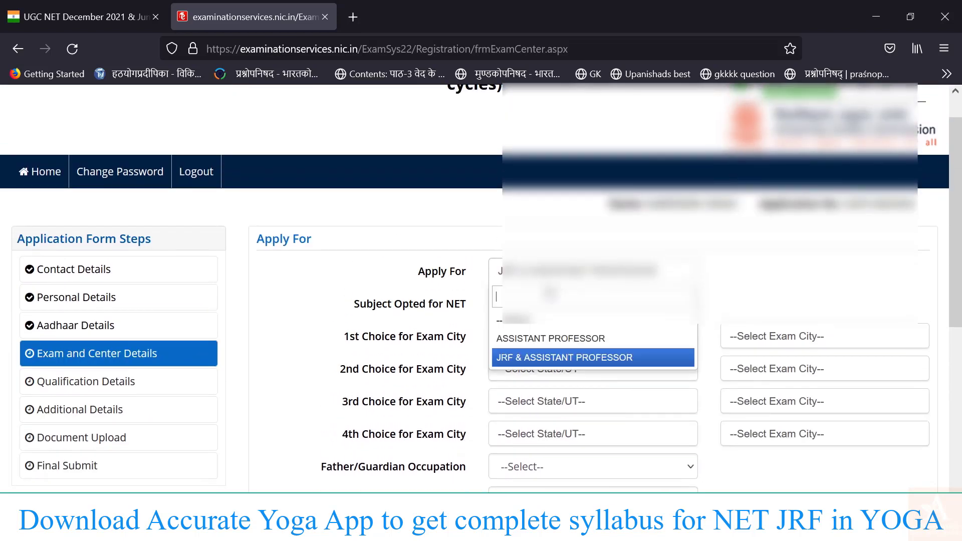
left_click(533, 343)
left_click(550, 273)
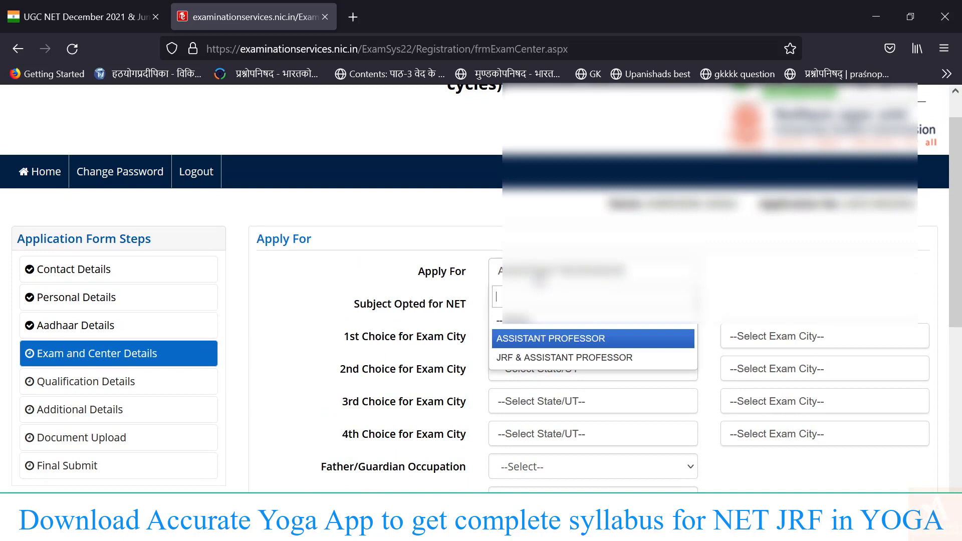
left_click(537, 363)
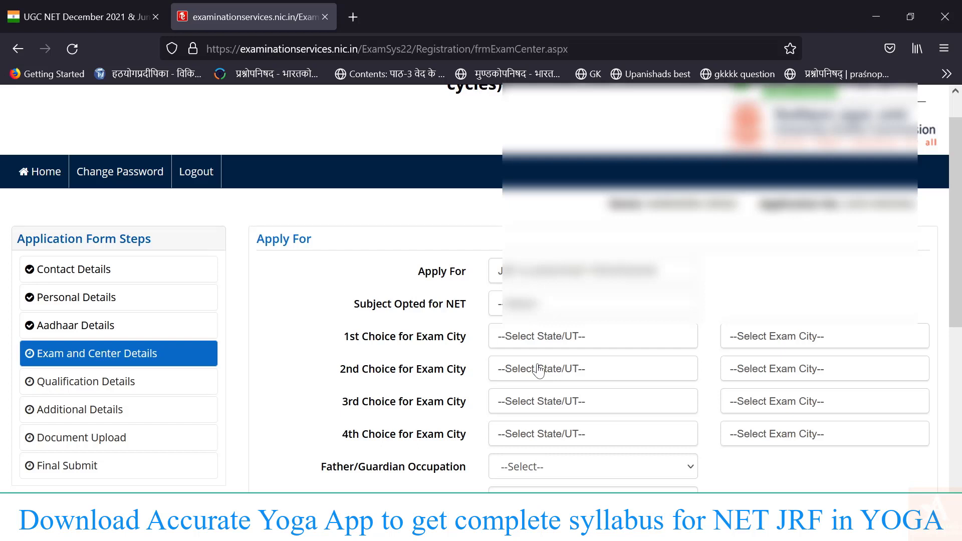
left_click(536, 271)
left_click(536, 337)
left_click(532, 344)
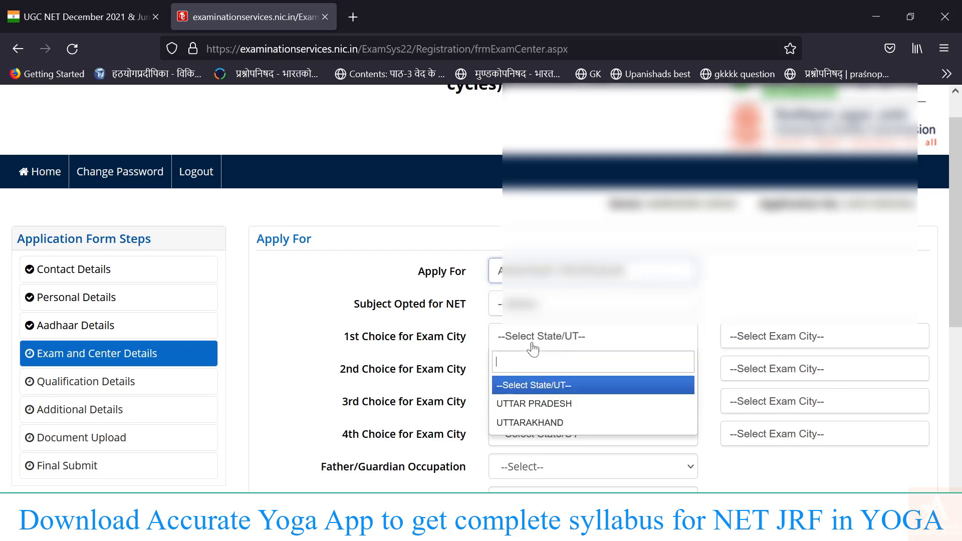
left_click(534, 281)
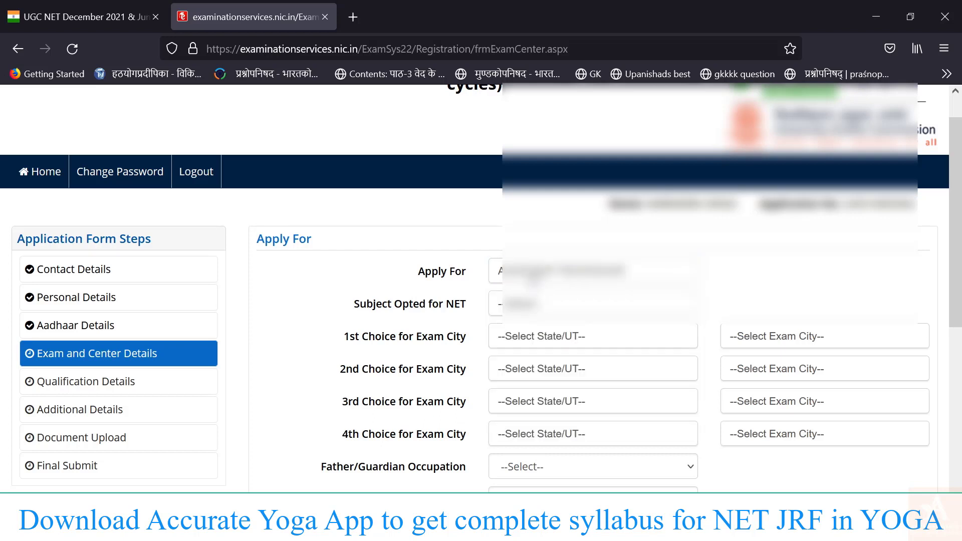
left_click(534, 275)
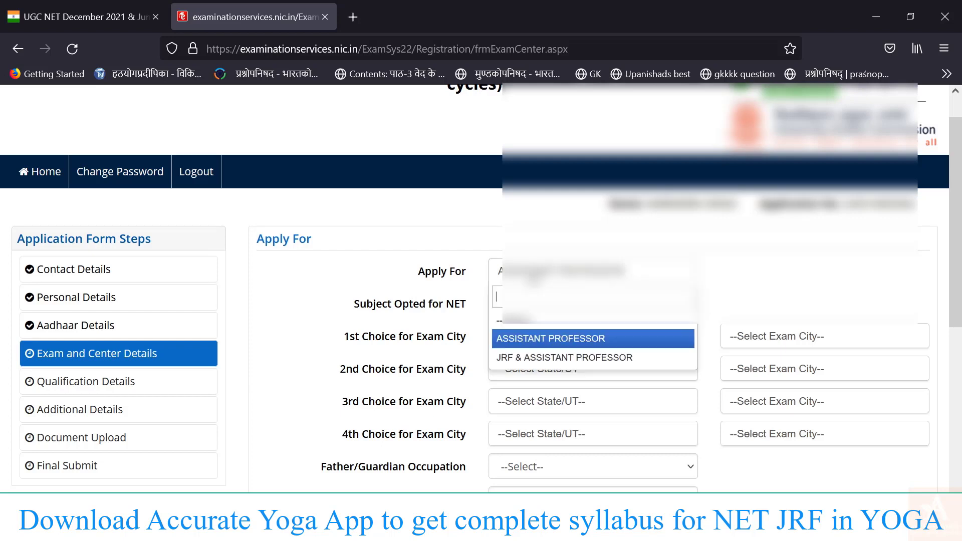
left_click(525, 355)
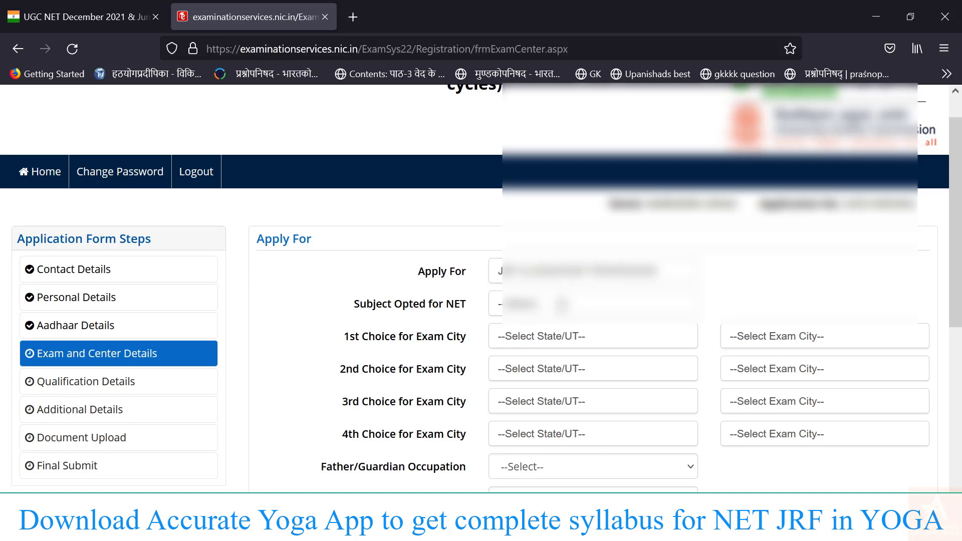
Search for and choose Yoga as the NET subject.
left_click(561, 304)
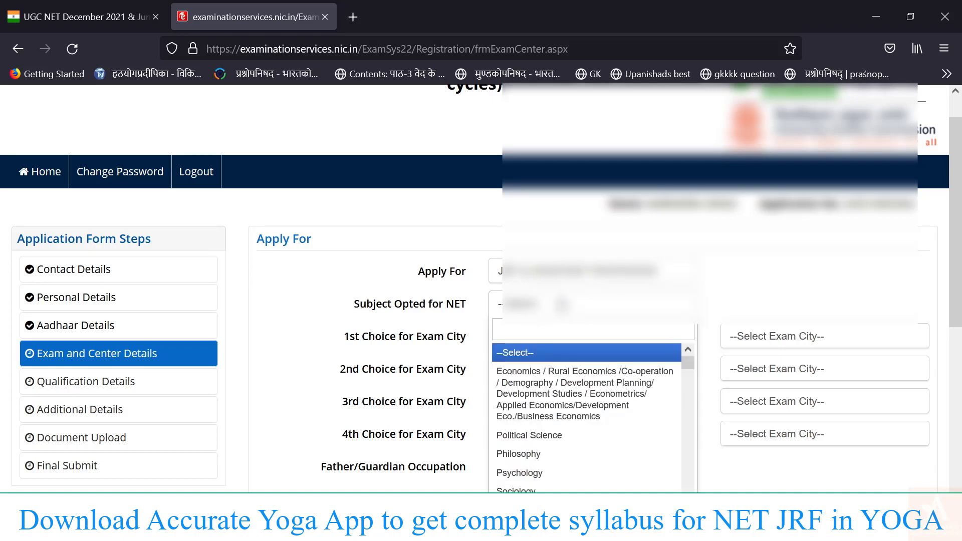
type("yo")
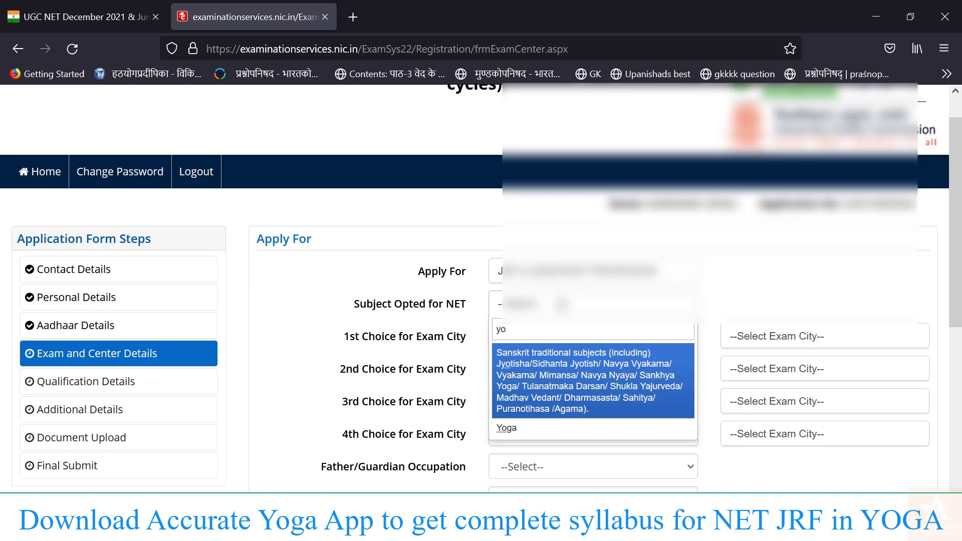
left_click(525, 431)
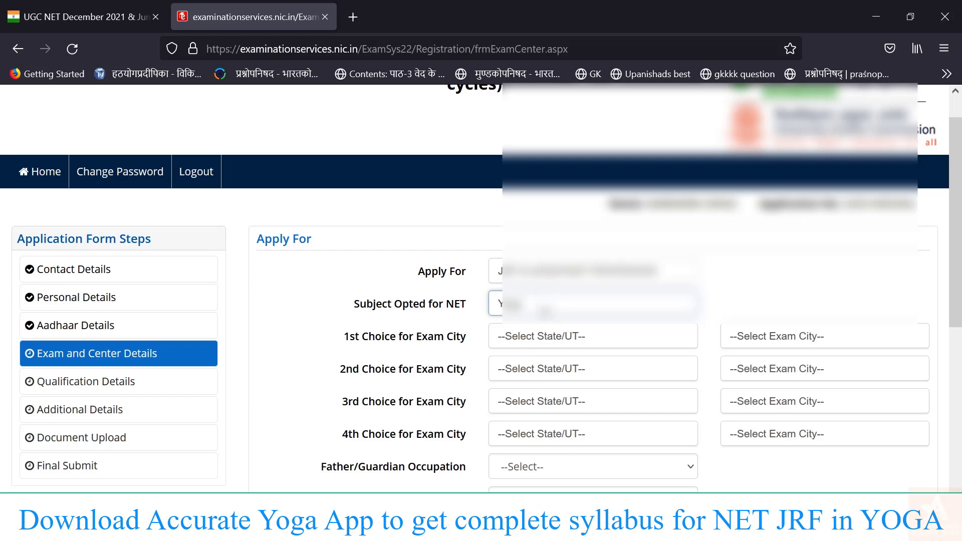
scroll(549, 345, "down", 2)
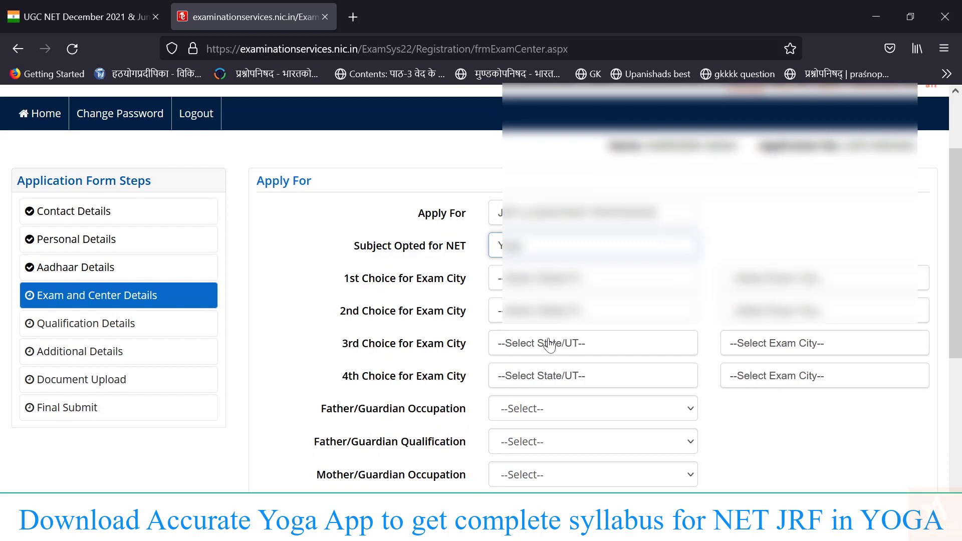
left_click(560, 285)
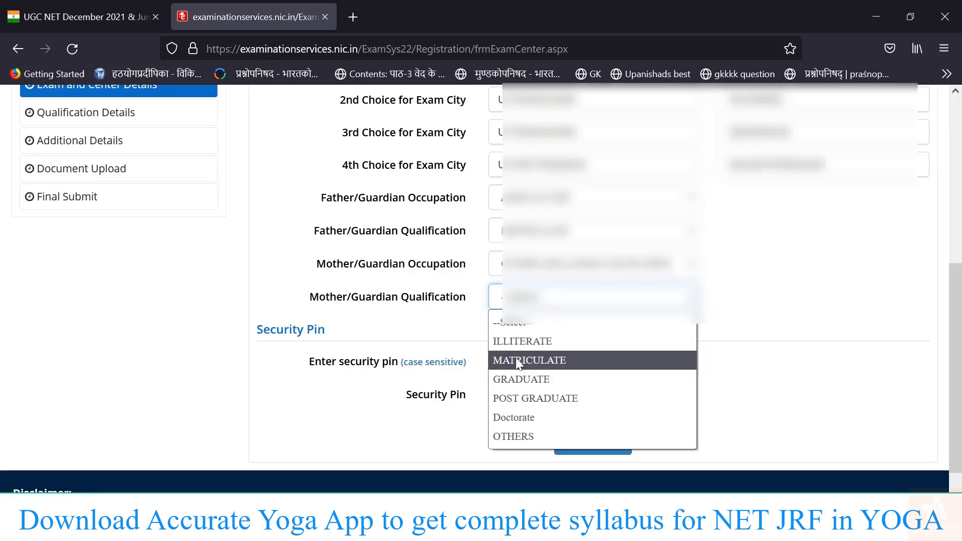
Enter the security pin and confirm saving the exam and centre details.
left_click(538, 358)
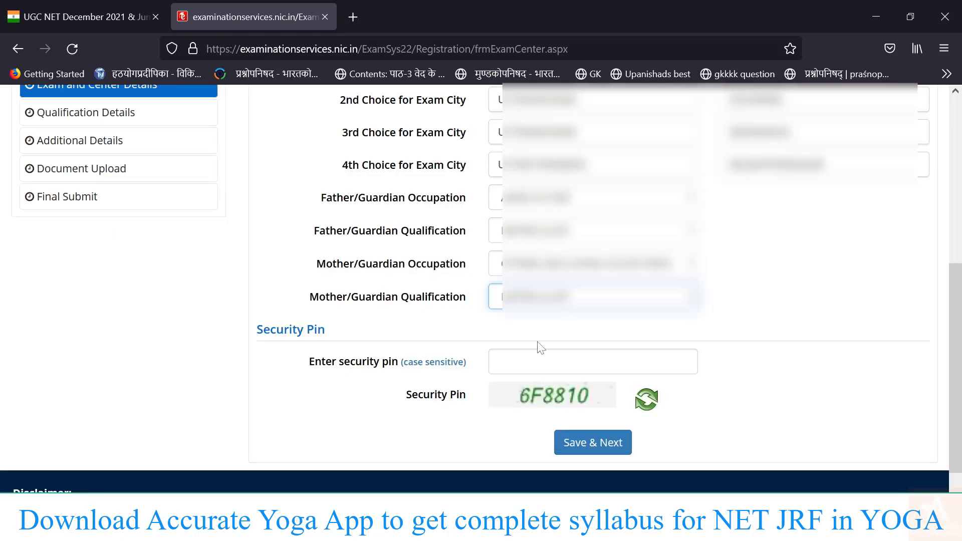
left_click(541, 354)
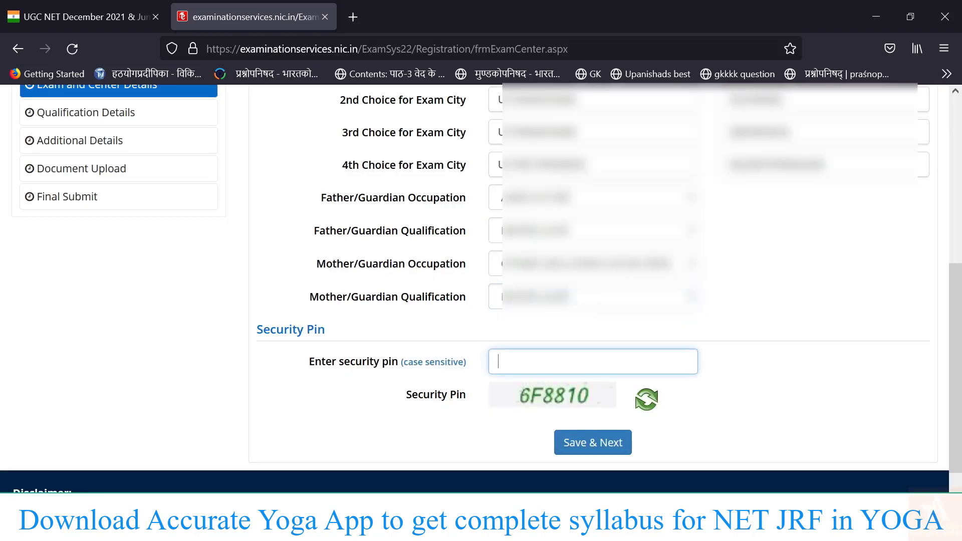
type("6F8810")
left_click(596, 434)
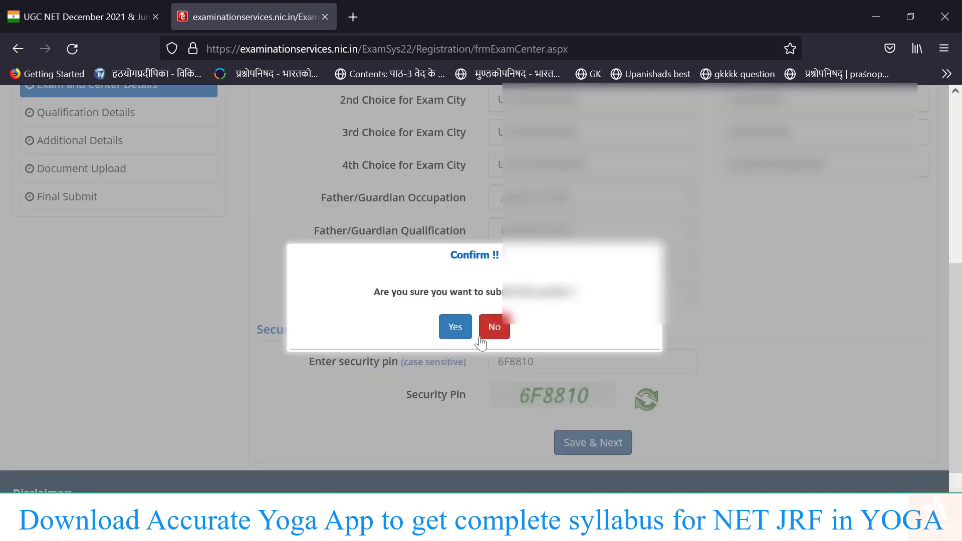
left_click(454, 327)
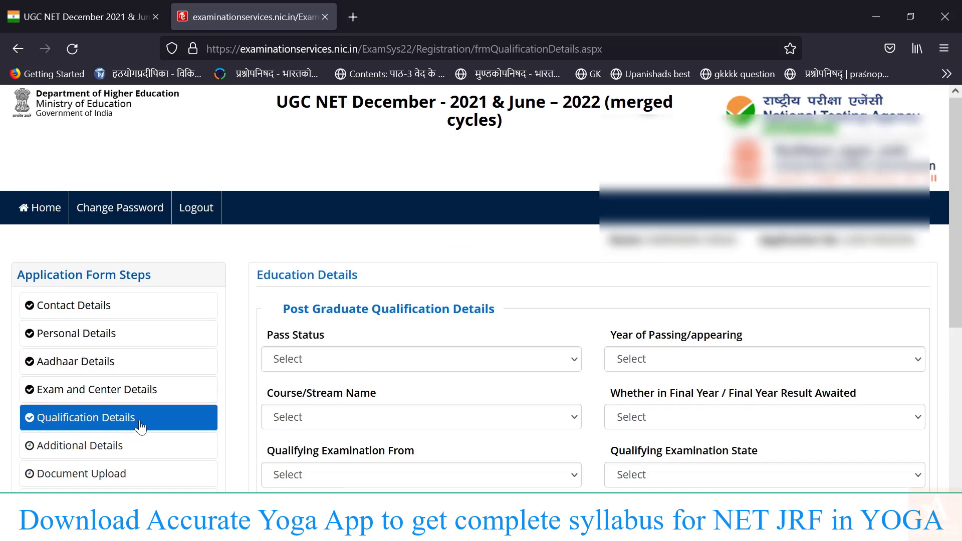
Mark the postgraduate degree as Passed in 2008.
scroll(374, 361, "down", 3)
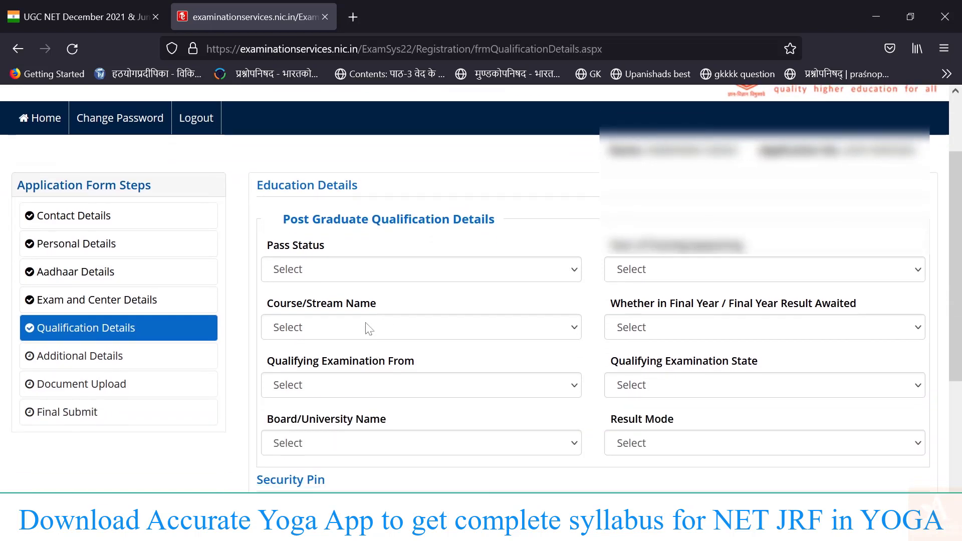
left_click(361, 270)
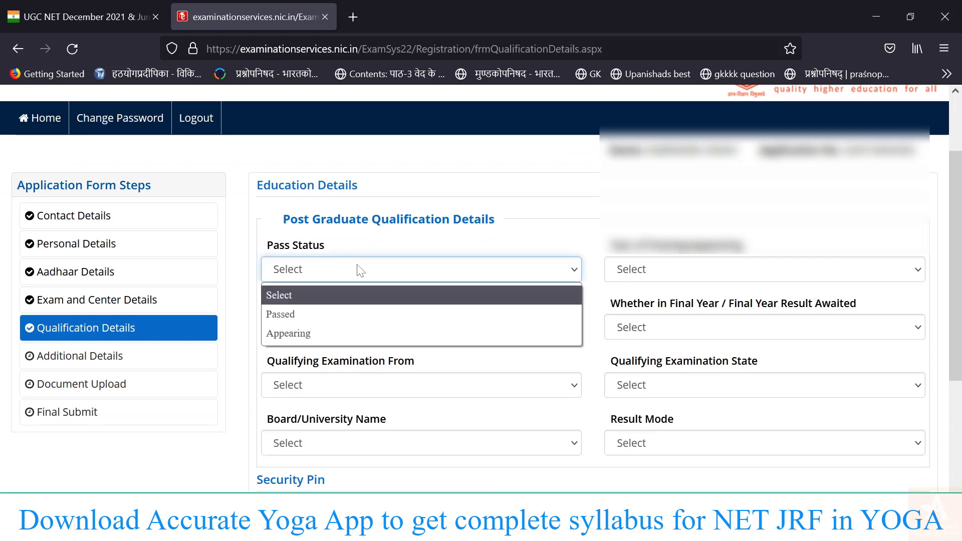
left_click(309, 315)
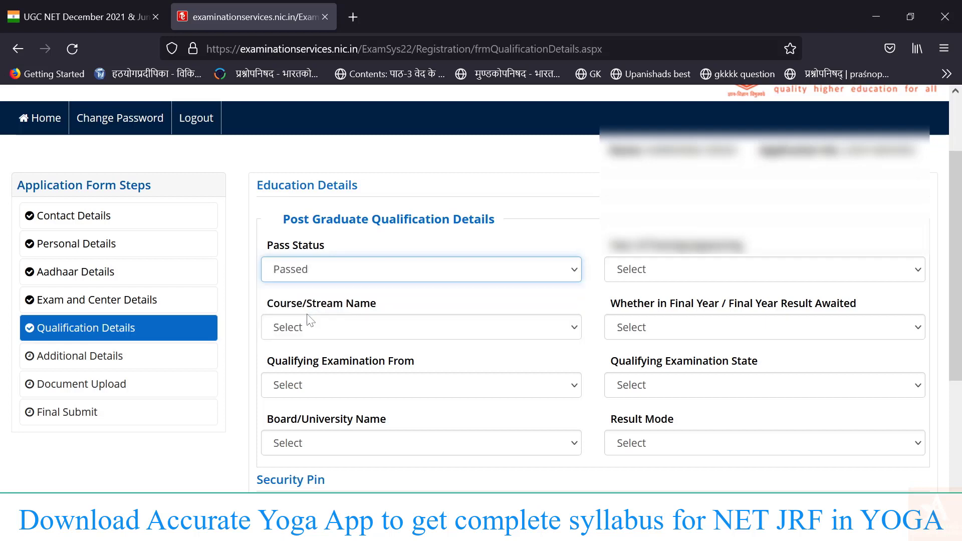
left_click(681, 278)
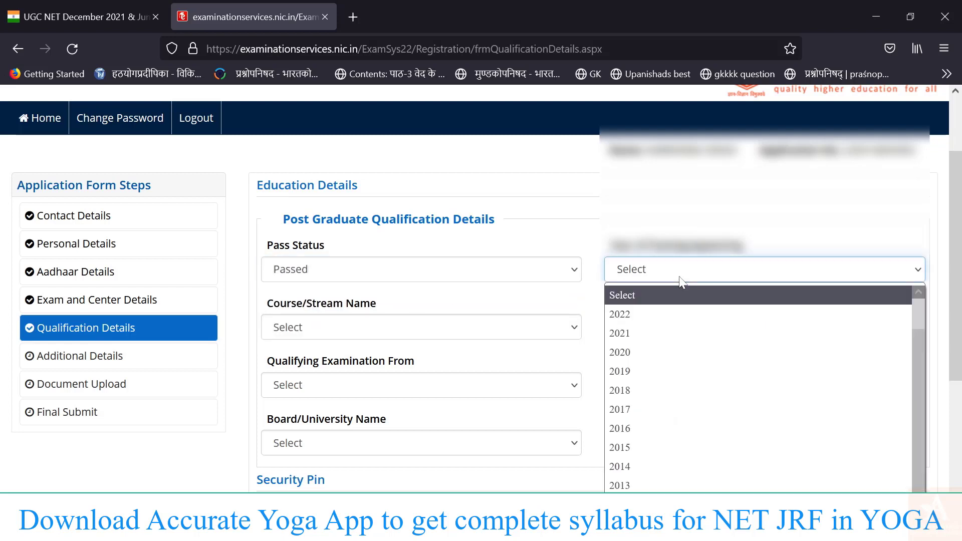
scroll(688, 383, "down", 5)
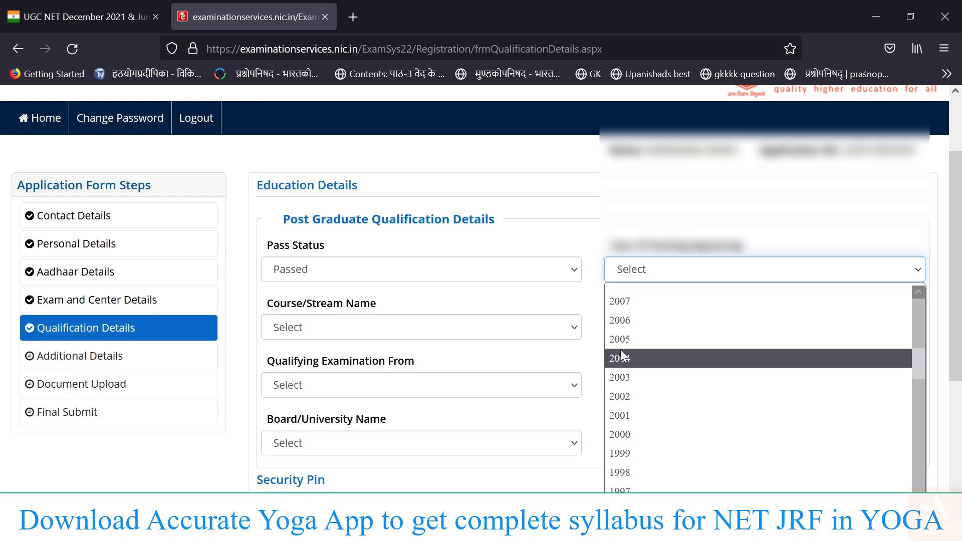
scroll(636, 412, "up", 1)
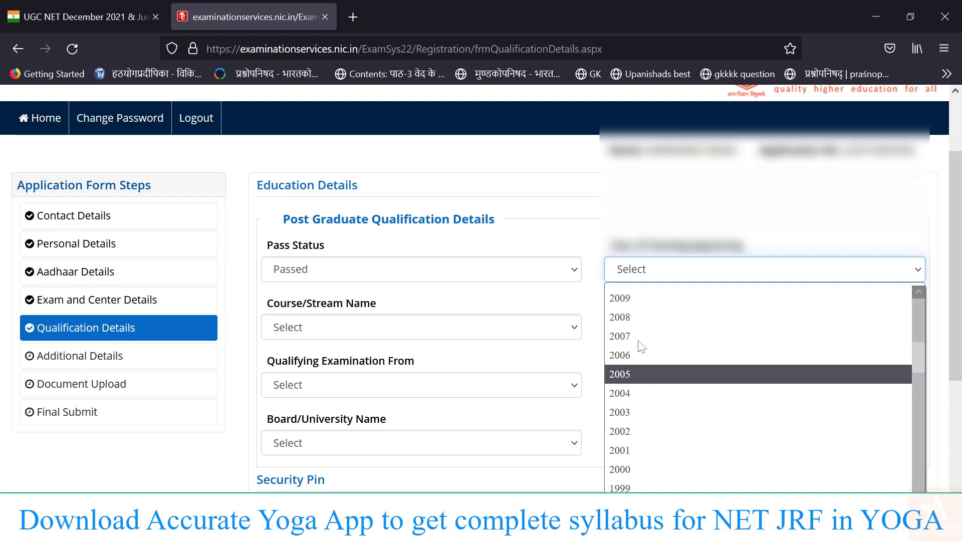
left_click(627, 322)
Set the course to Others, specified as 'M.A. in Yoga'.
left_click(462, 333)
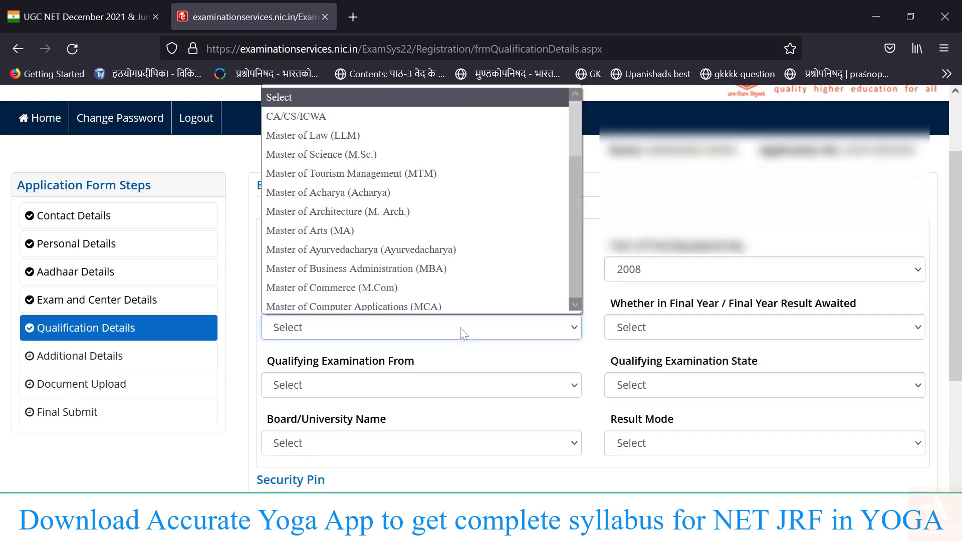
scroll(378, 291, "down", 8)
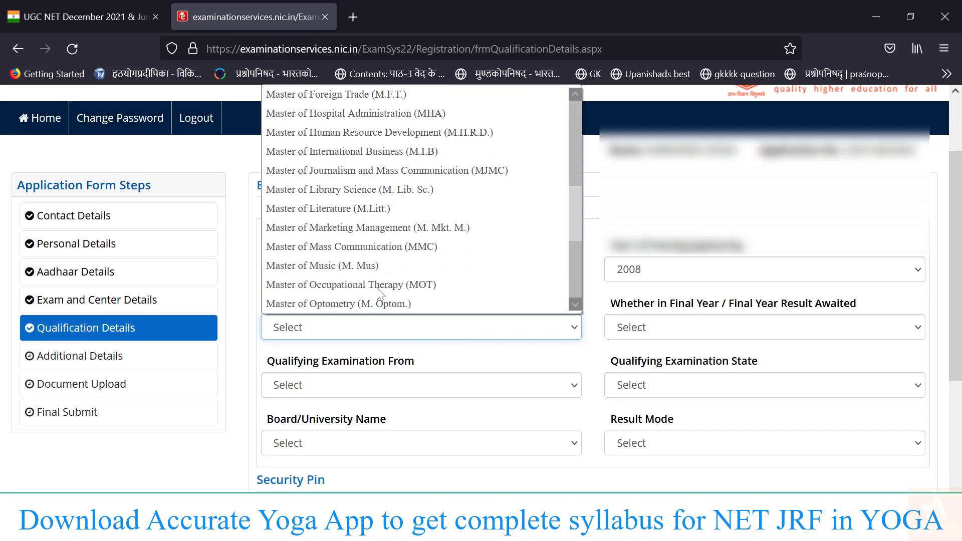
scroll(379, 294, "down", 1)
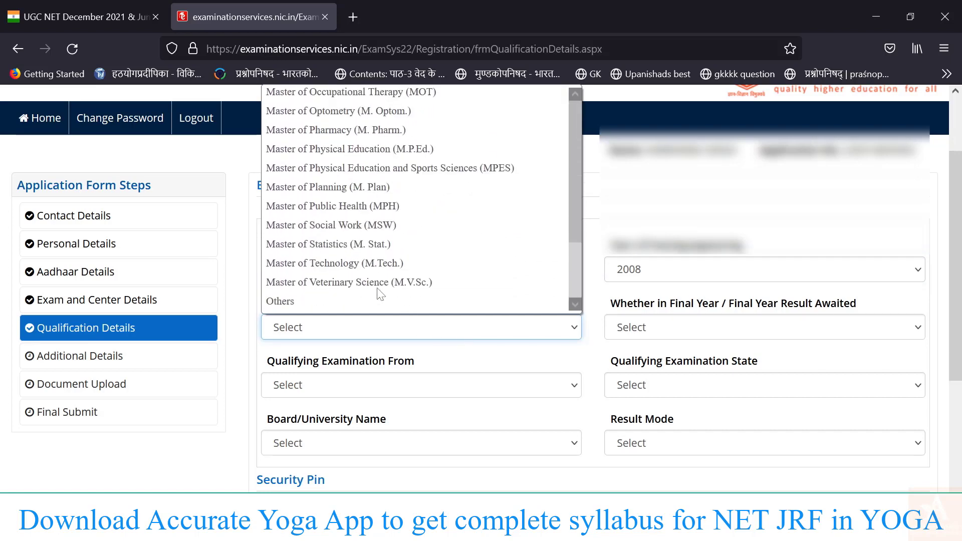
left_click(338, 302)
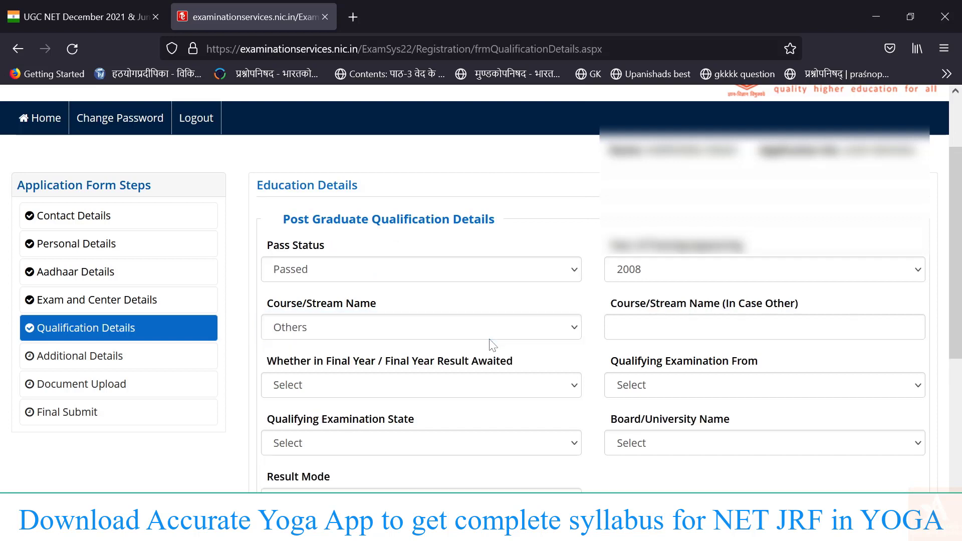
left_click(614, 327)
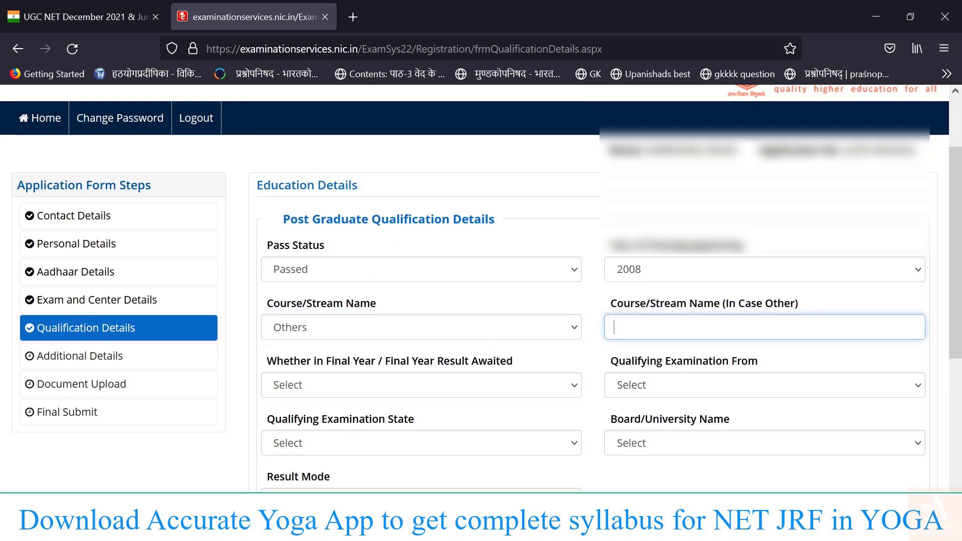
type("M.A. in Yoga")
left_click(520, 389)
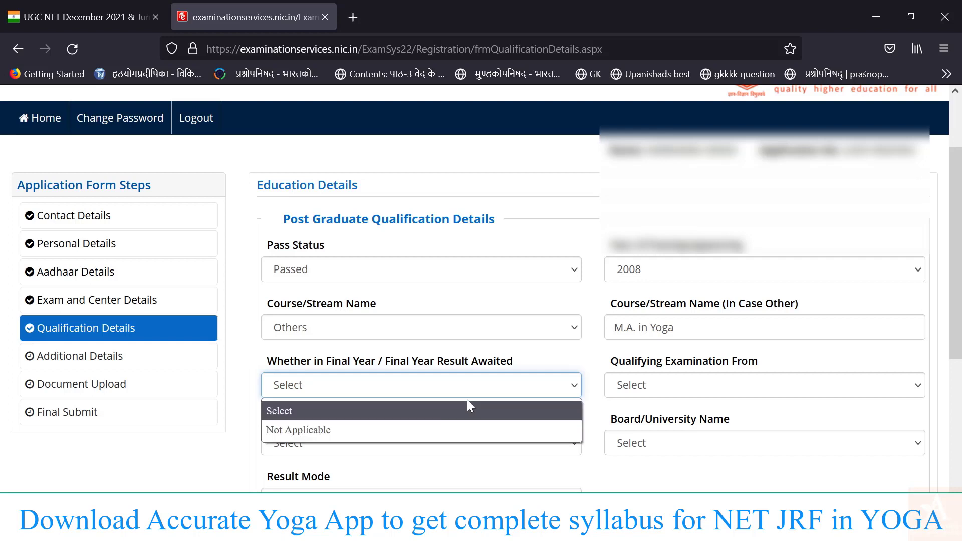
Set final-year status to Not Applicable and the qualifying exam state to UTTARAKHAND.
left_click(463, 426)
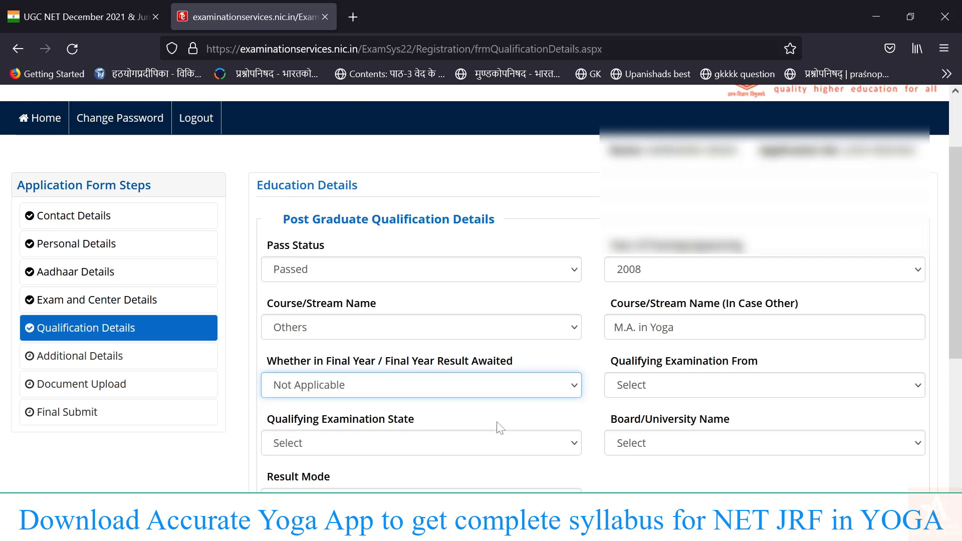
left_click(643, 385)
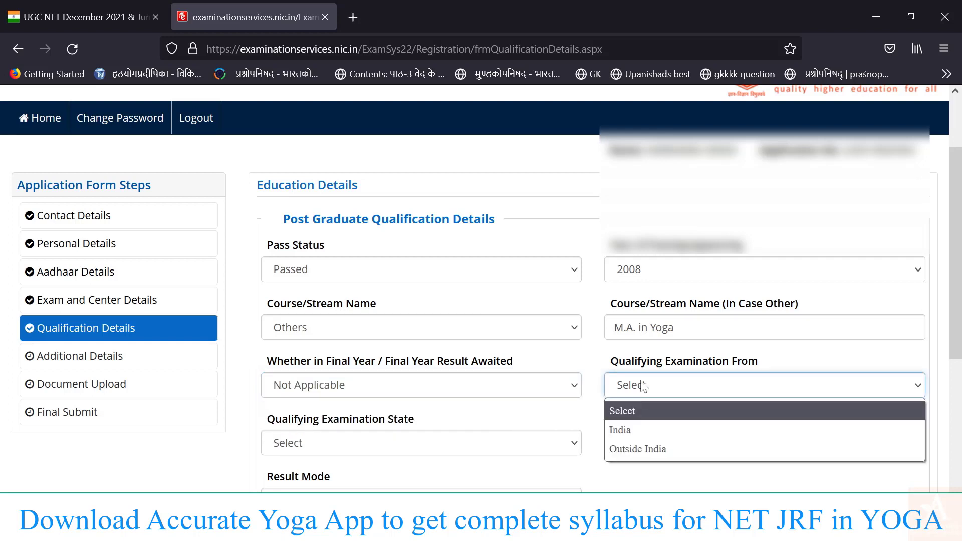
left_click(635, 431)
left_click(517, 444)
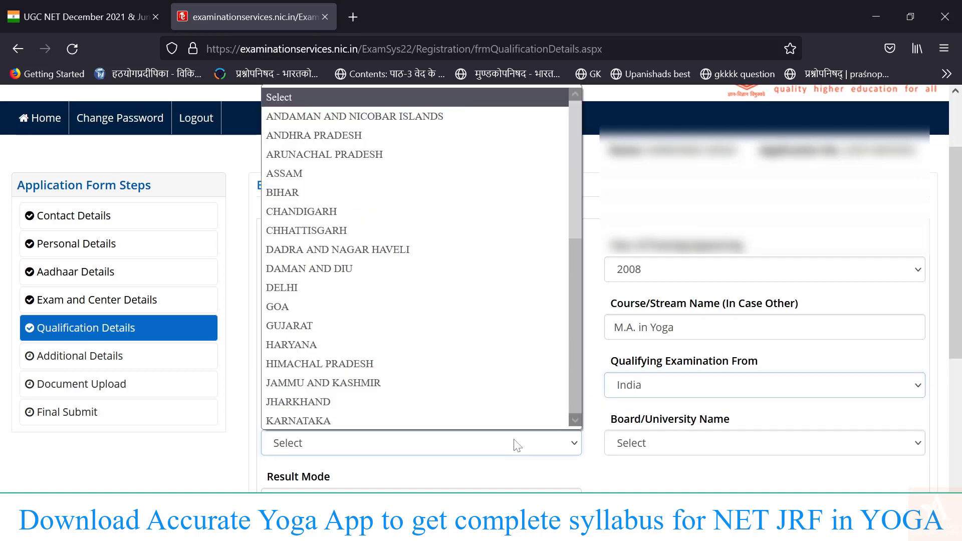
left_click(517, 445)
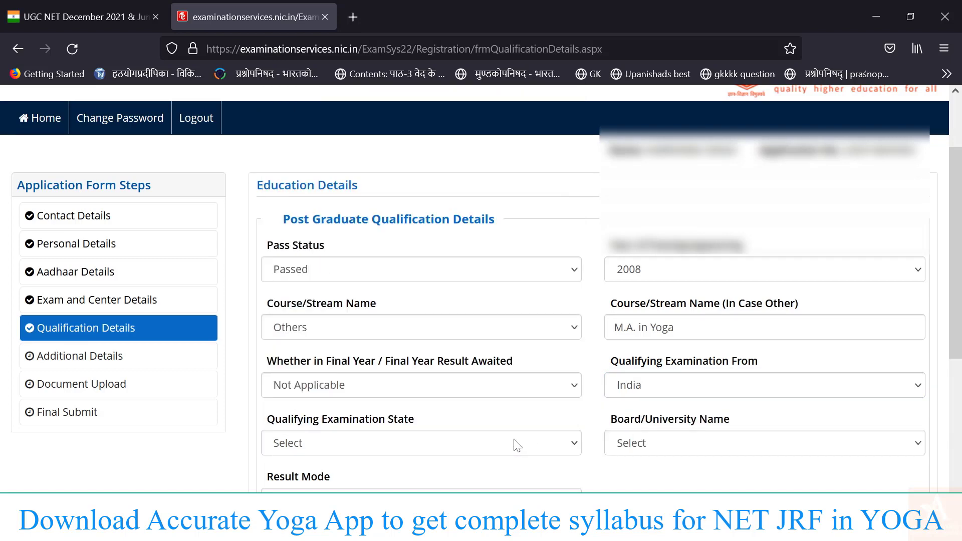
left_click(420, 455)
scroll(407, 385, "down", 7)
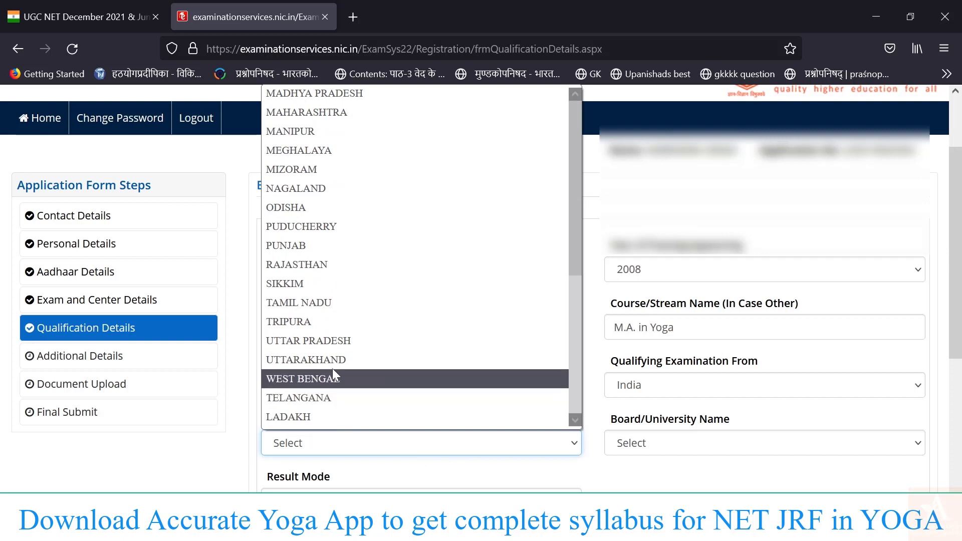
key("Down")
key("Down")
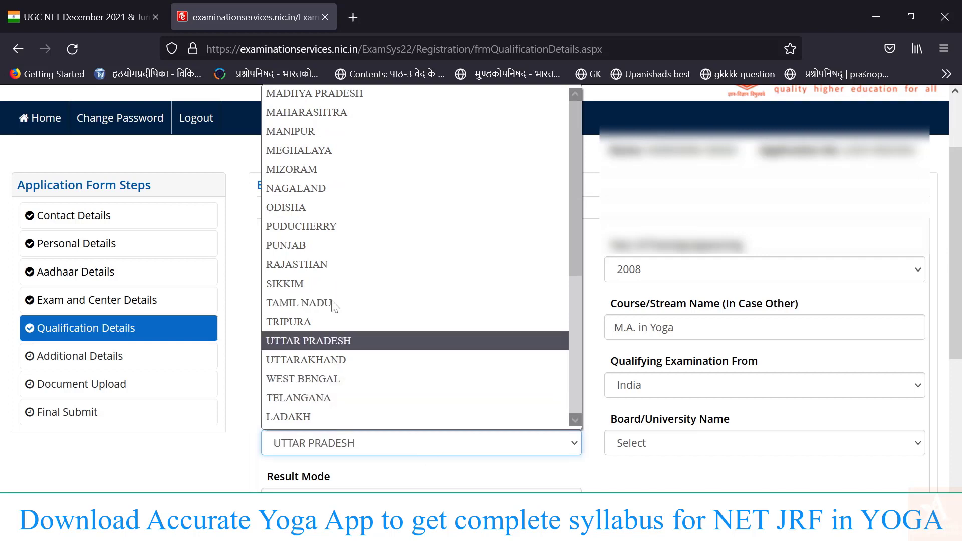
left_click(329, 360)
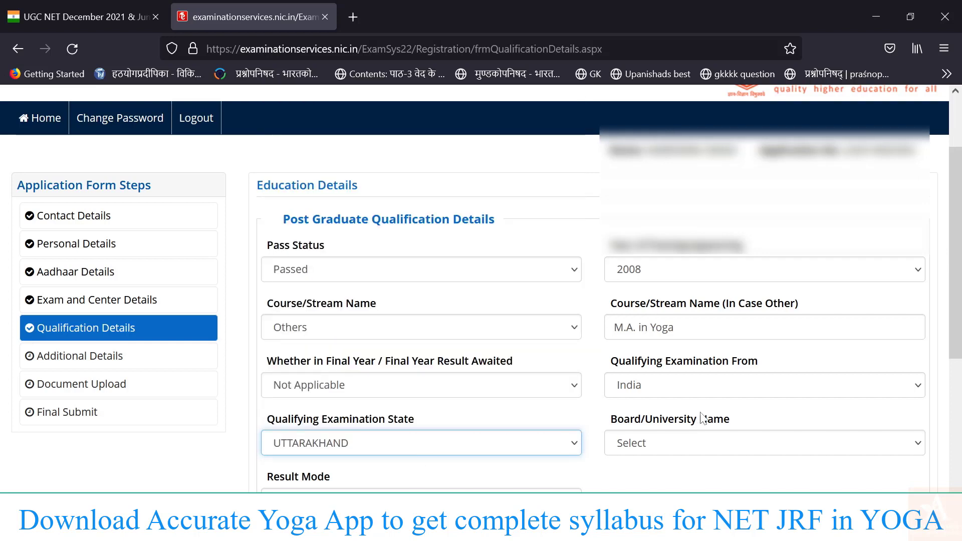
Choose Others as the board/university name.
left_click(704, 451)
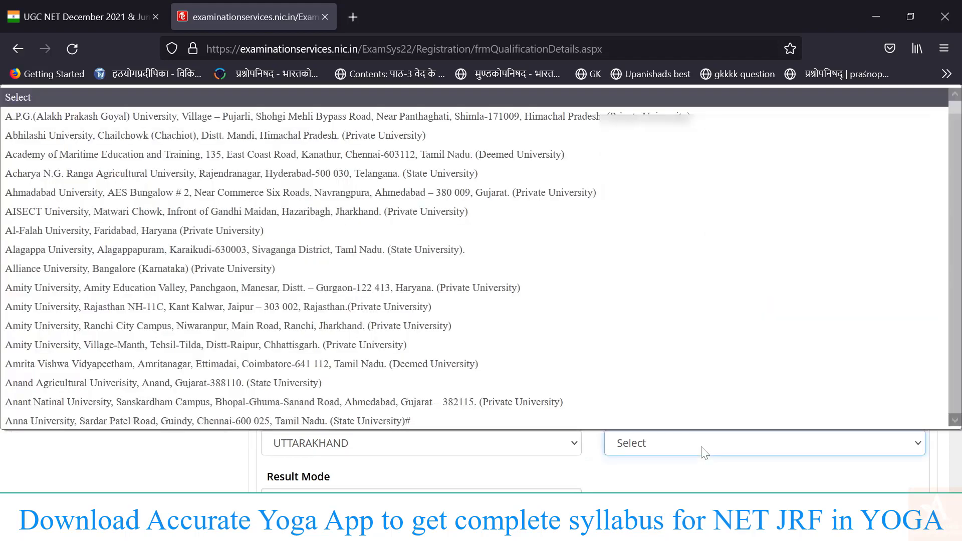
scroll(377, 296, "down", 12)
scroll(379, 302, "down", 10)
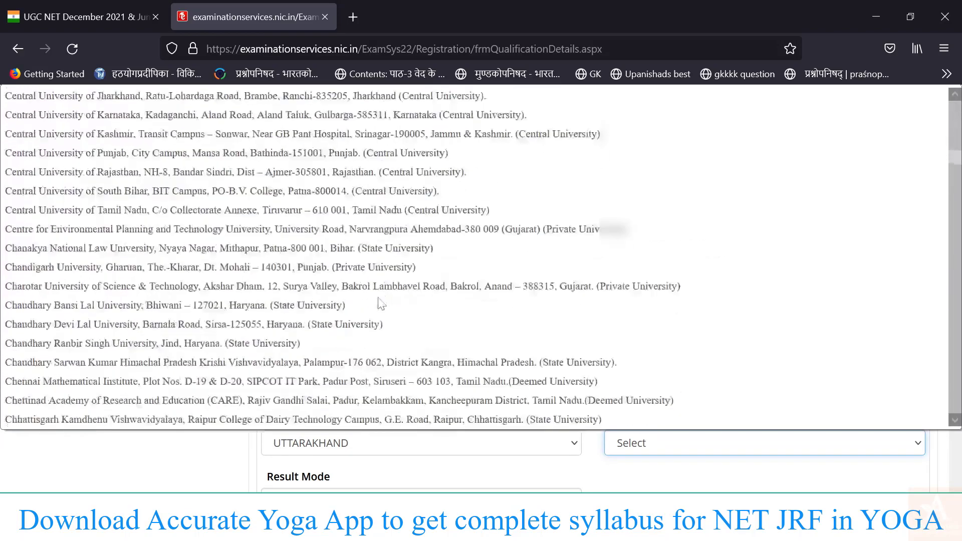
key("o")
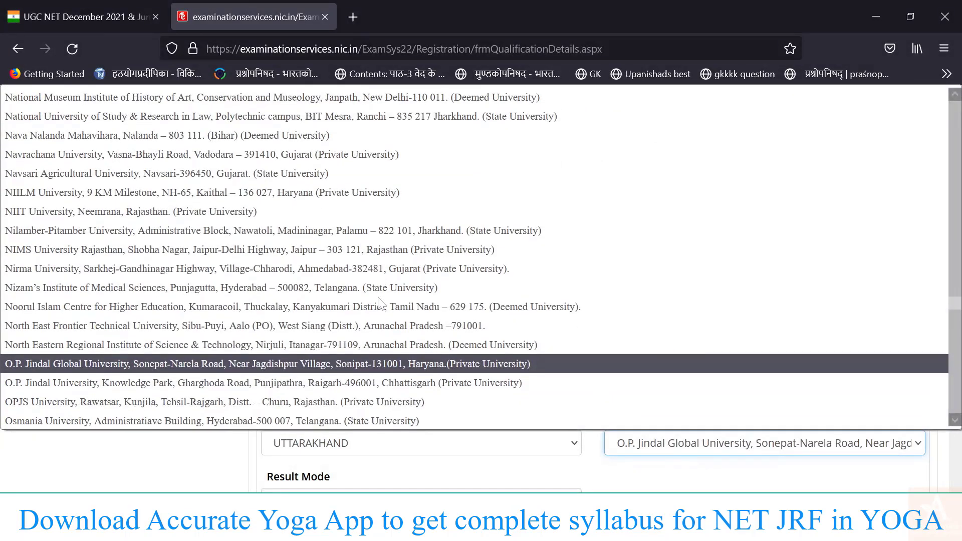
key("t")
key("Return")
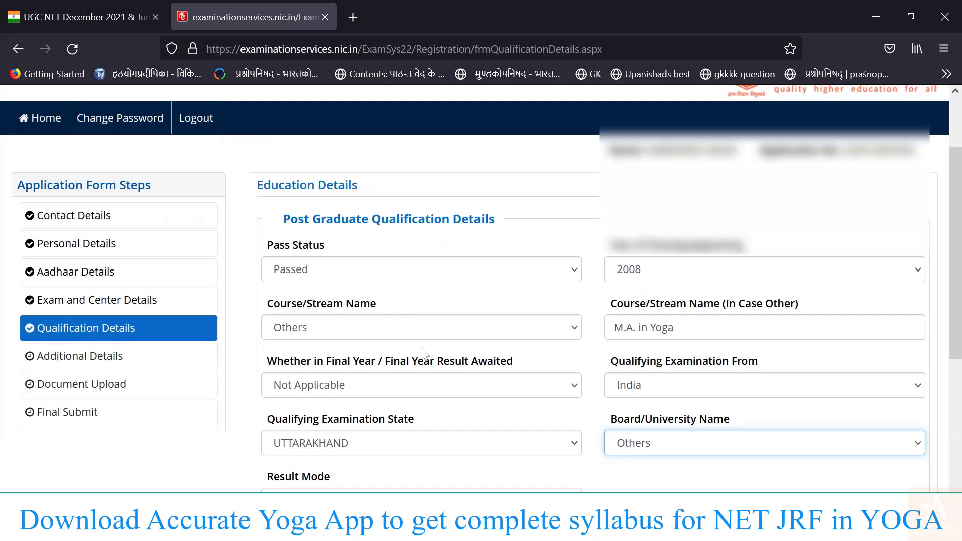
Enter university 'Gurukula kangri', Percentage result mode, 1600 total and 1111 obtained marks.
scroll(579, 389, "down", 3)
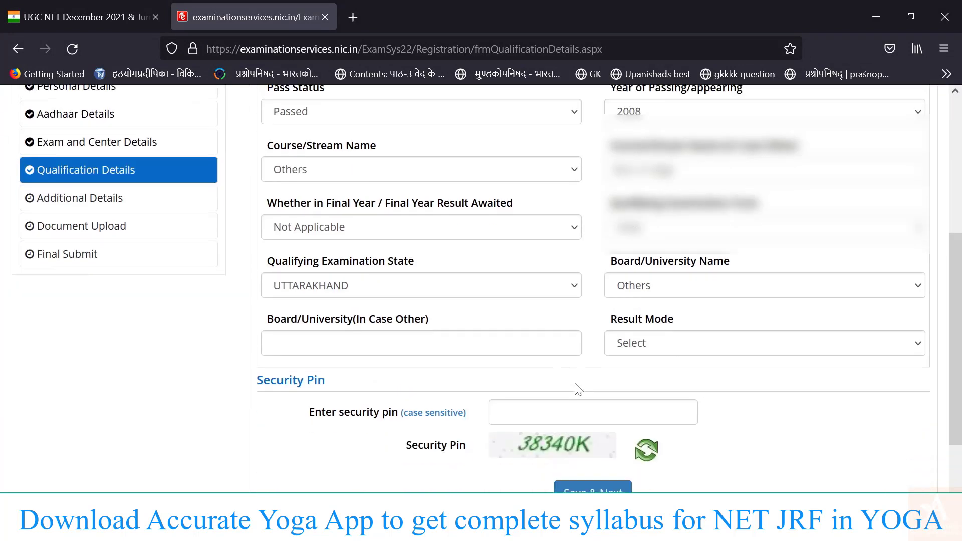
left_click(478, 343)
type("Gurukula kangri")
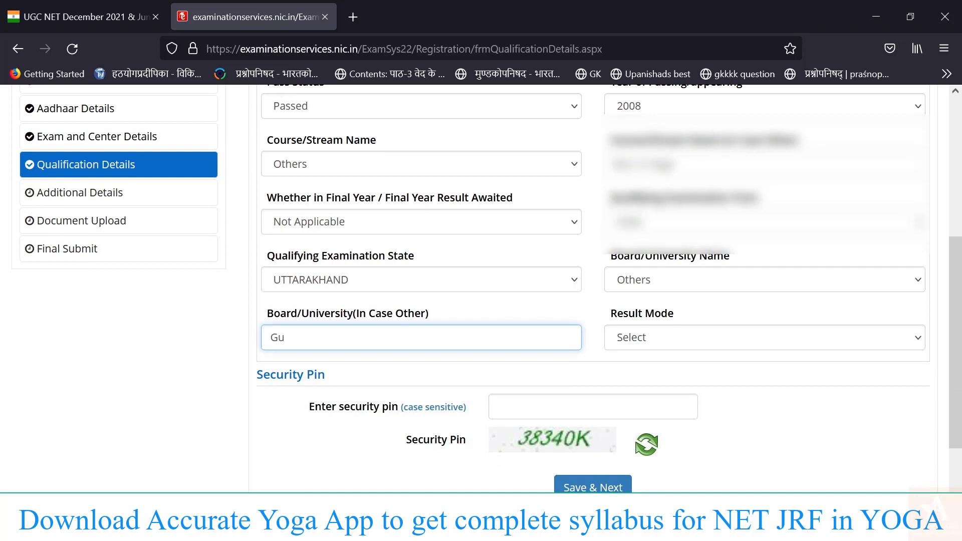
key("Tab")
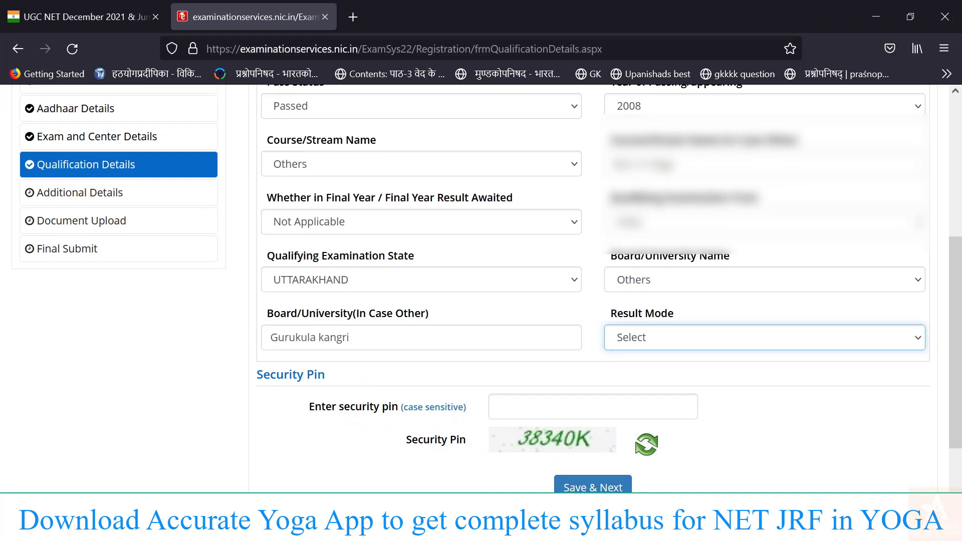
left_click(649, 337)
left_click(643, 379)
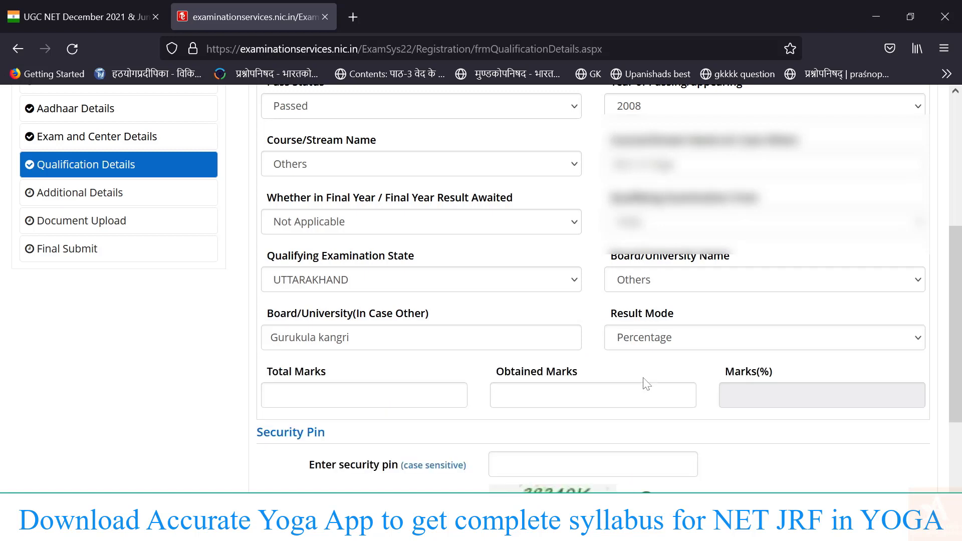
left_click(361, 395)
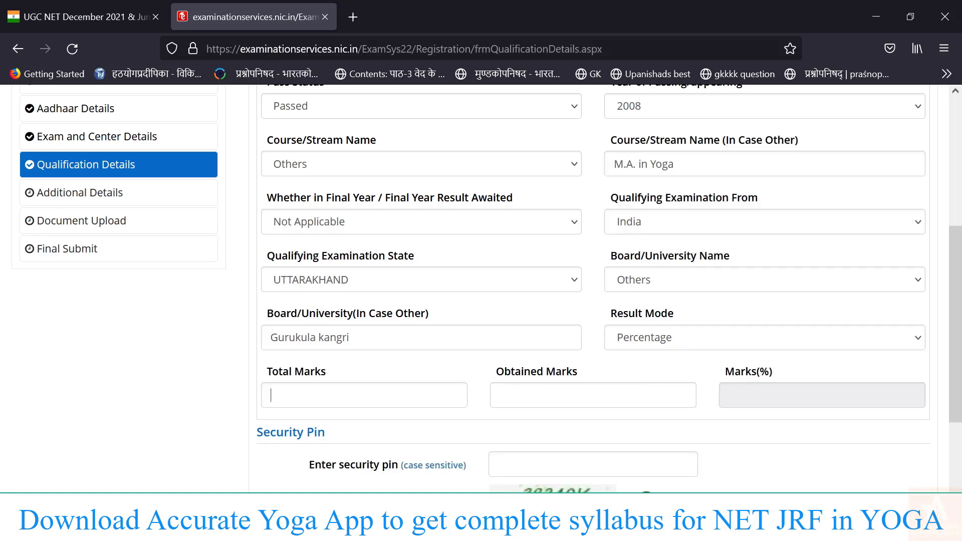
type("1600")
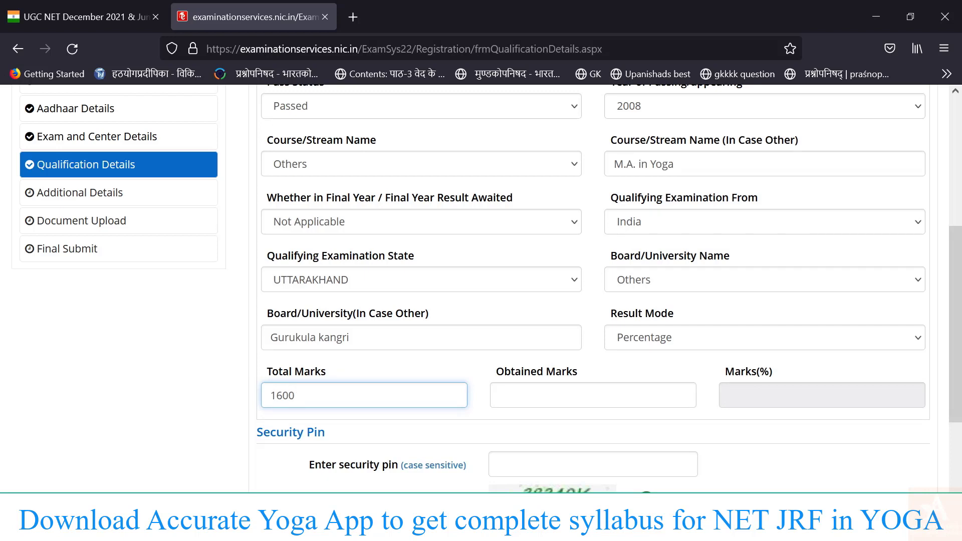
left_click(592, 395)
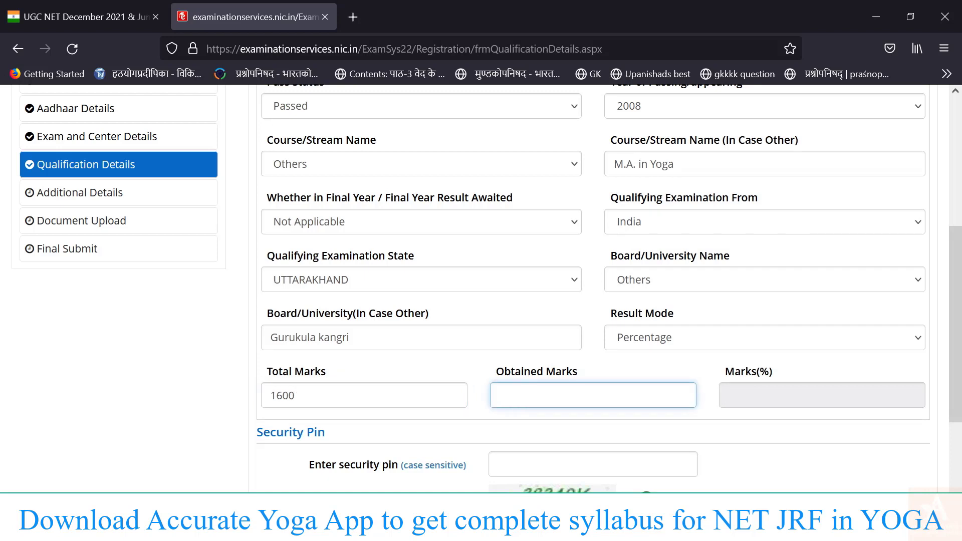
type("1111")
key("Tab")
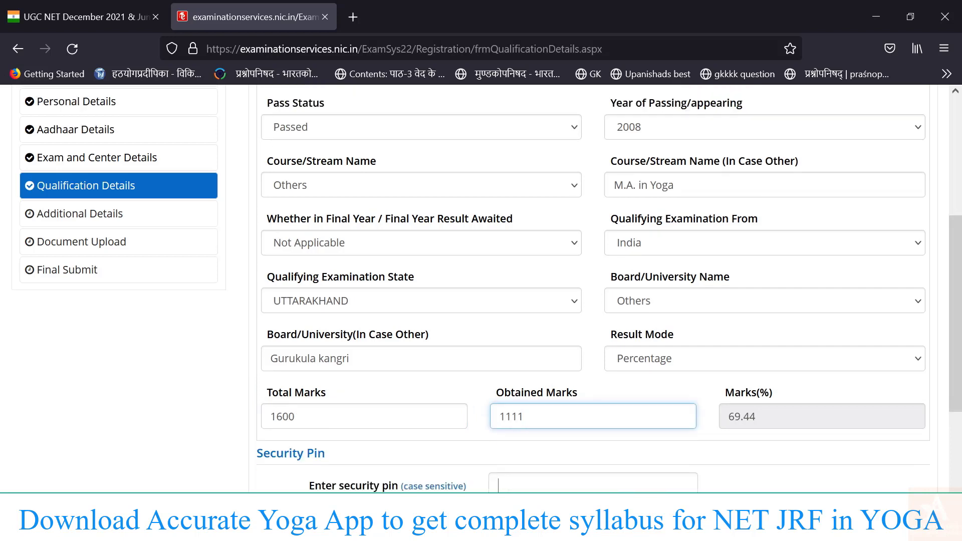
Enter the security pin and confirm saving the qualification details.
scroll(587, 457, "down", 3)
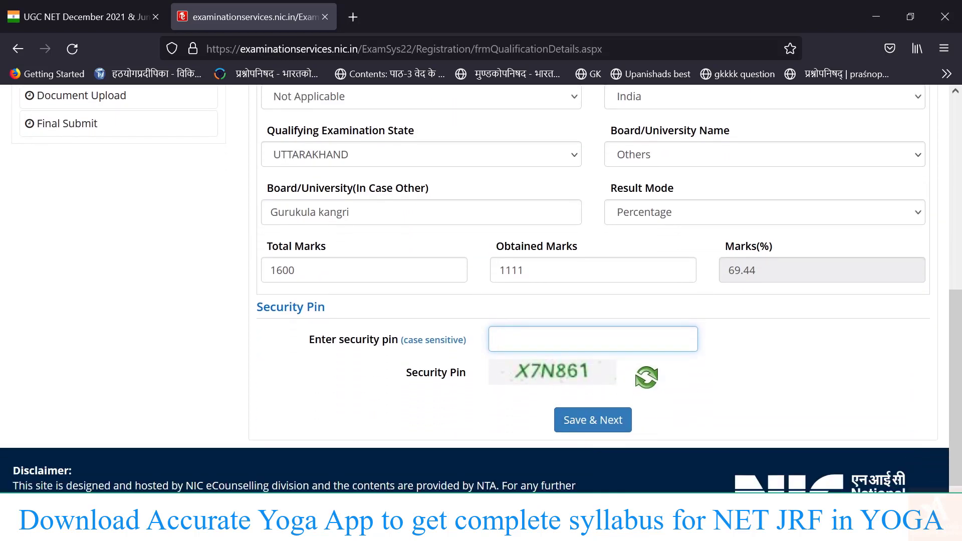
type("X7N861")
left_click(581, 420)
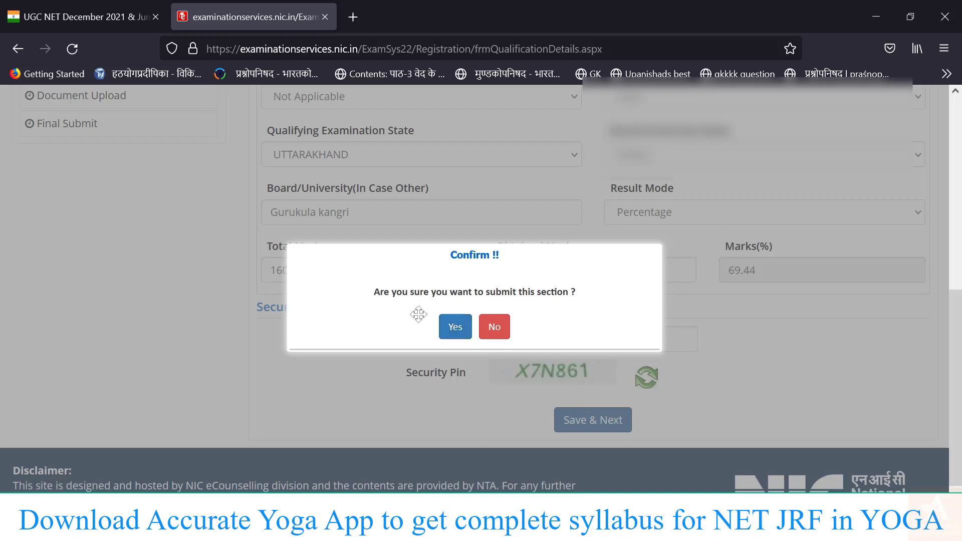
left_click(455, 327)
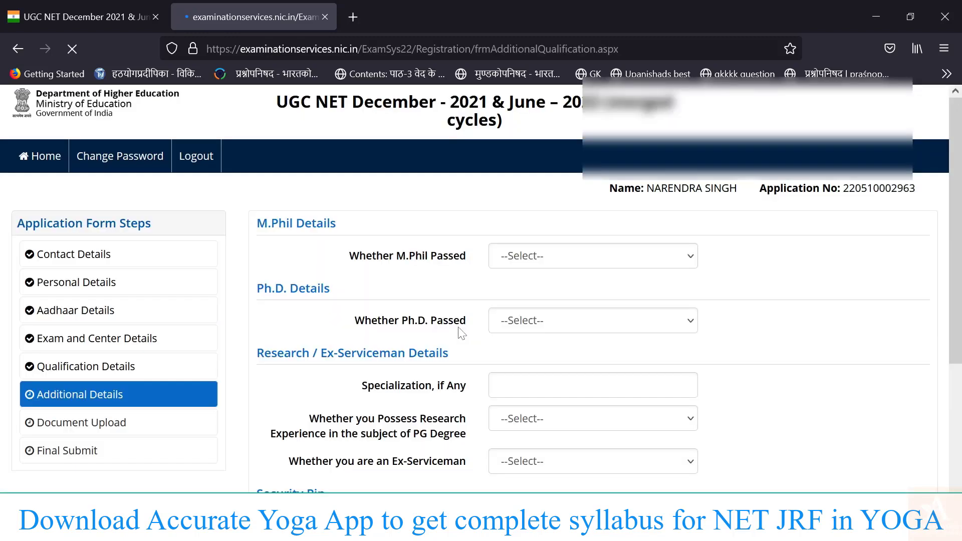
Mark M.Phil and Ph.D. as not passed in the additional details.
scroll(461, 333, "down", 2)
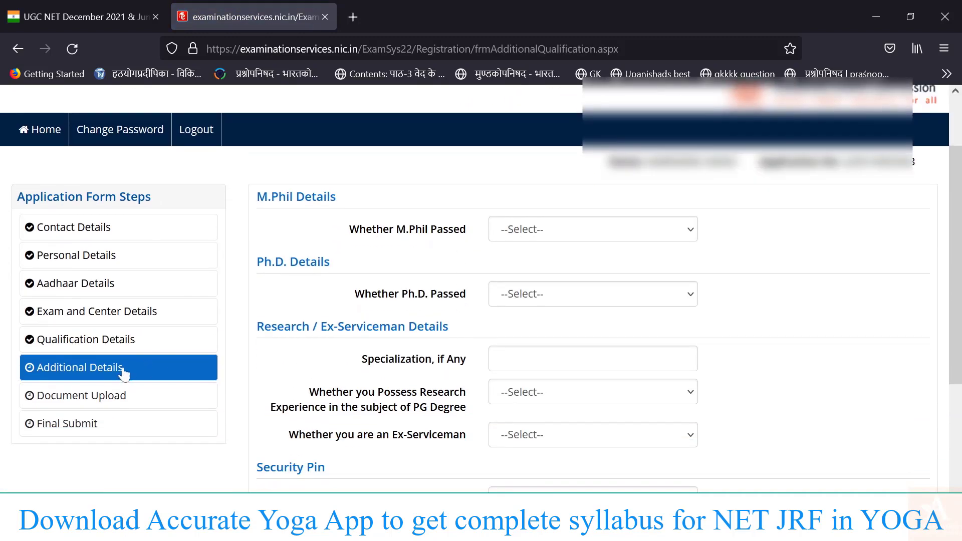
left_click(554, 230)
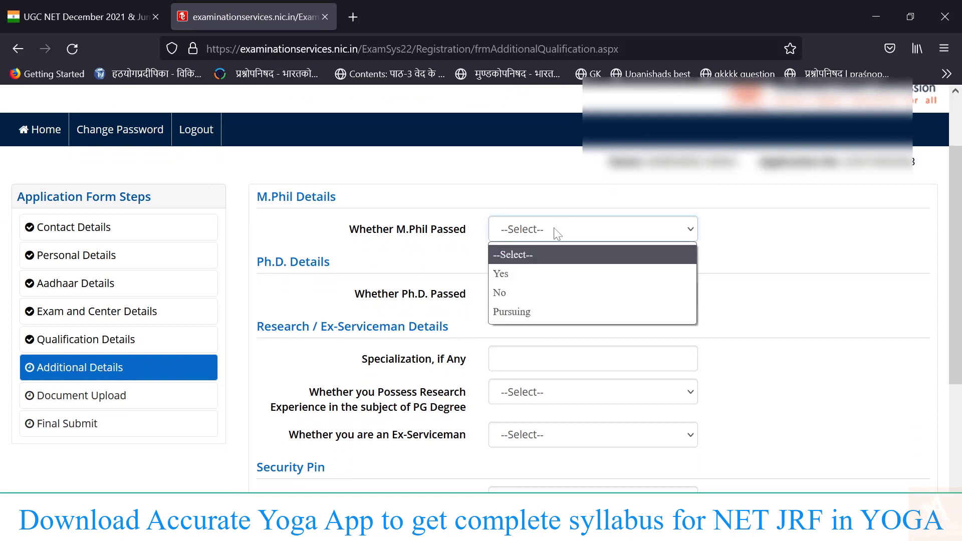
left_click(525, 290)
left_click(521, 295)
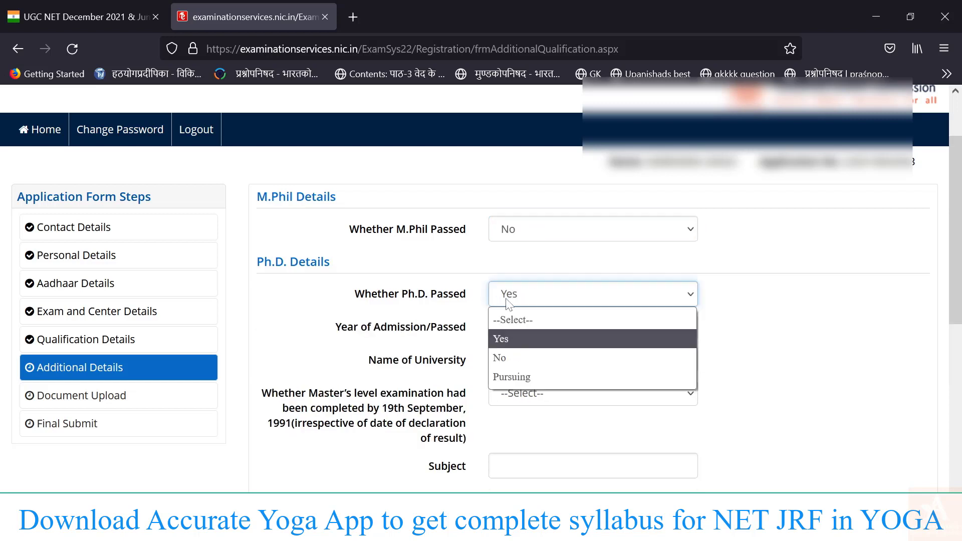
left_click(502, 354)
scroll(737, 309, "down", 2)
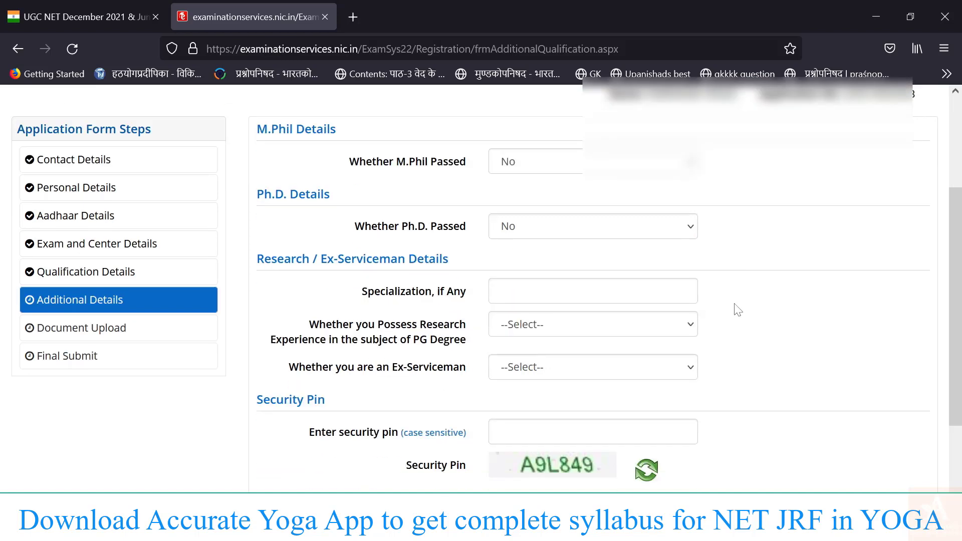
scroll(737, 310, "down", 1)
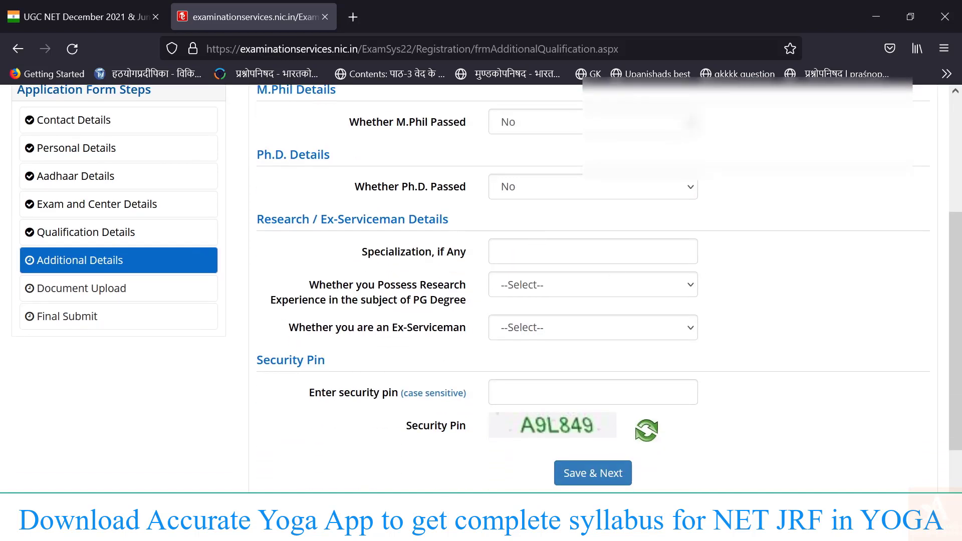
Answer NO to research experience and Ex-Serviceman, then save the additional details.
left_click(582, 284)
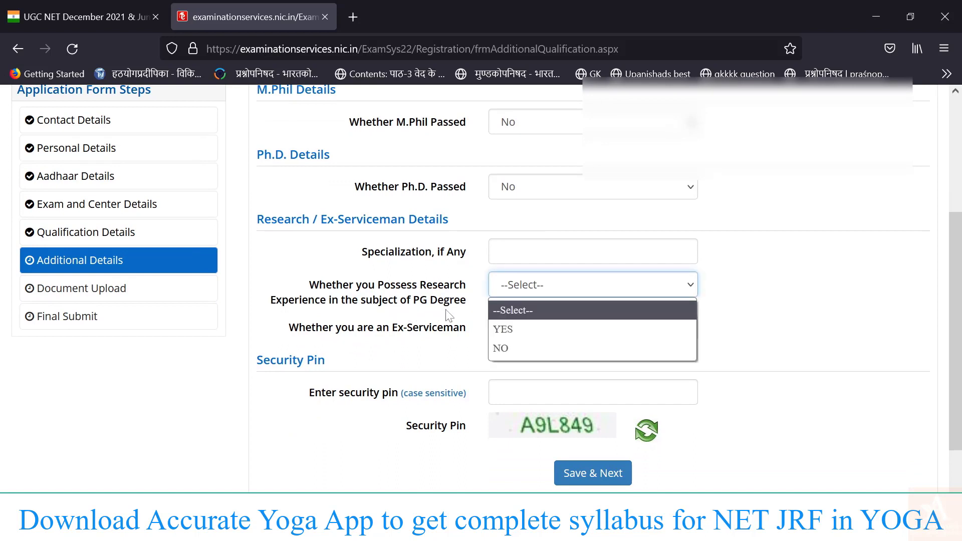
left_click(539, 347)
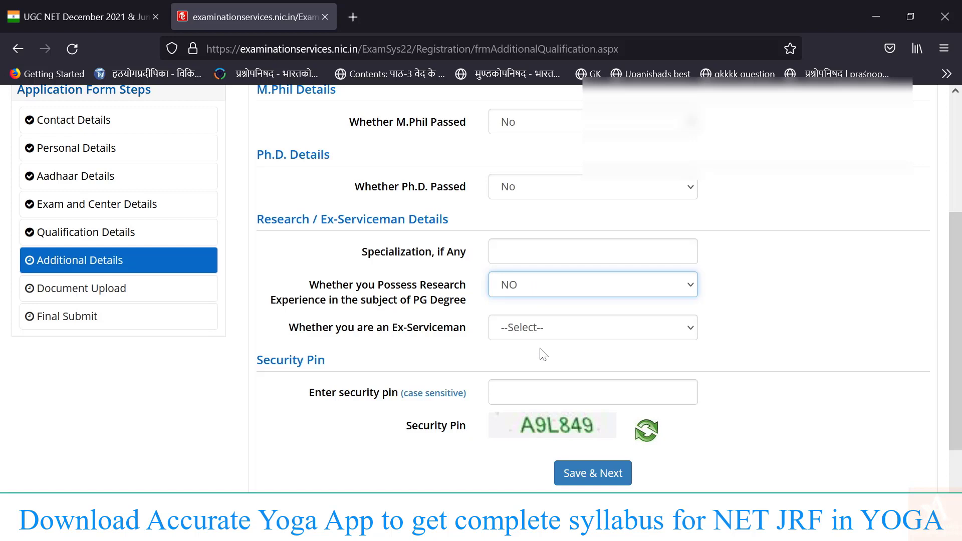
left_click(524, 328)
left_click(523, 373)
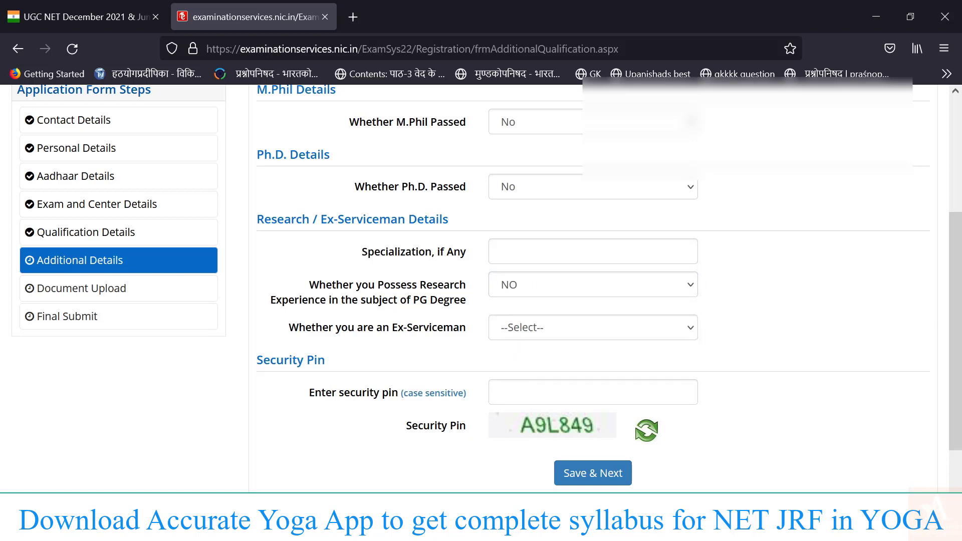
left_click(521, 328)
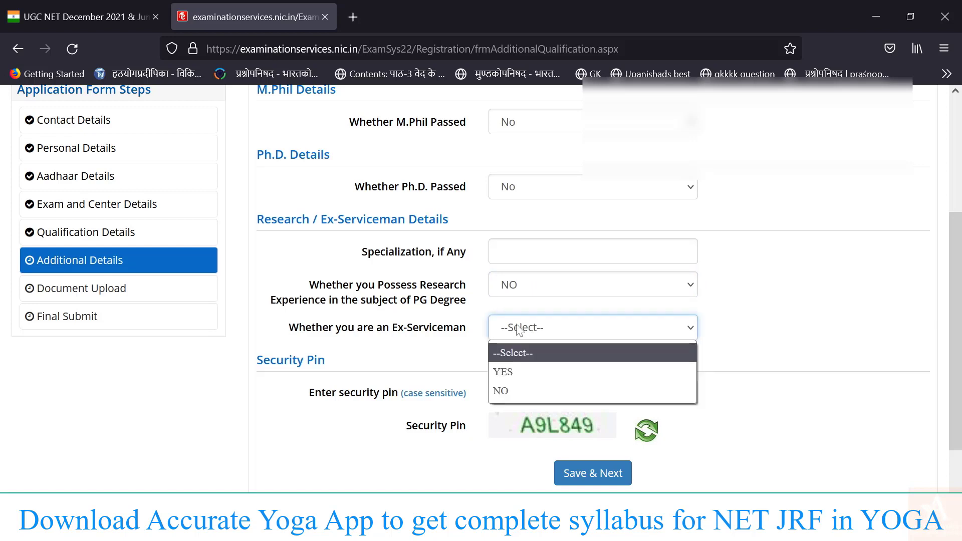
left_click(515, 392)
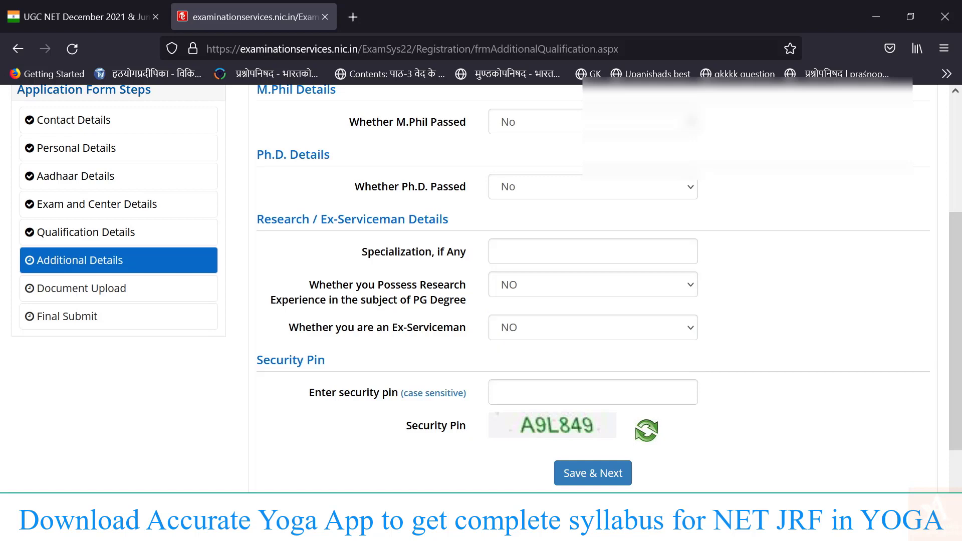
left_click(511, 393)
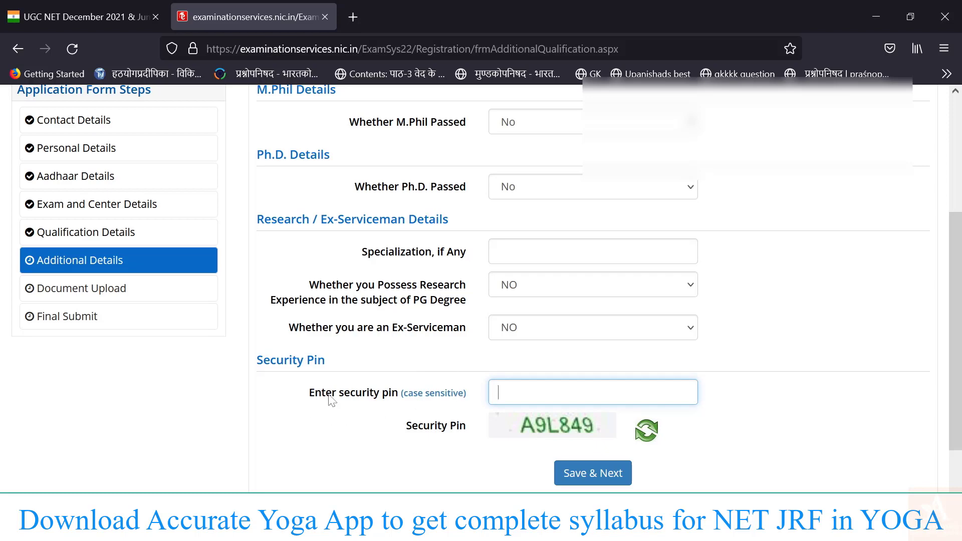
left_click(592, 473)
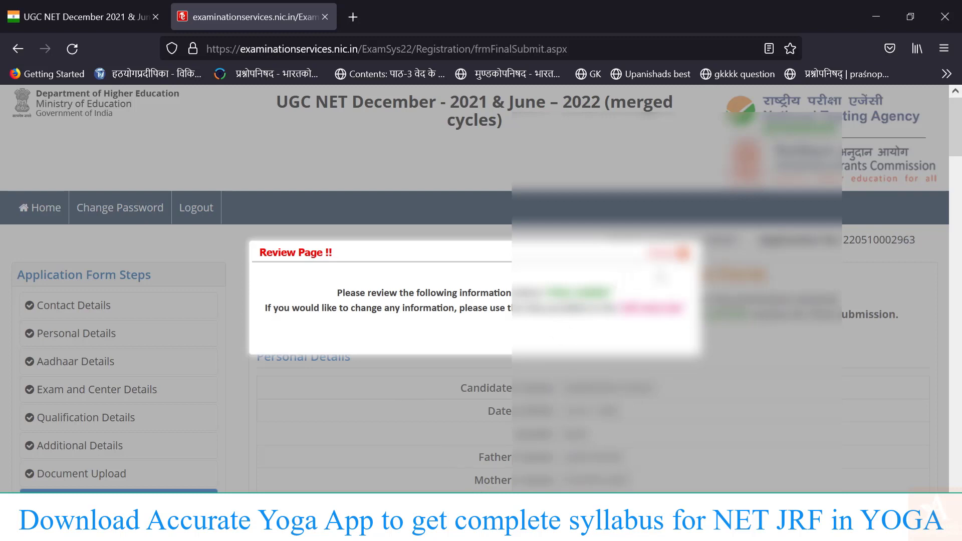
Dismiss the review notice and tick every particulars checkbox, from name through educational details.
left_click(683, 254)
scroll(686, 260, "down", 20)
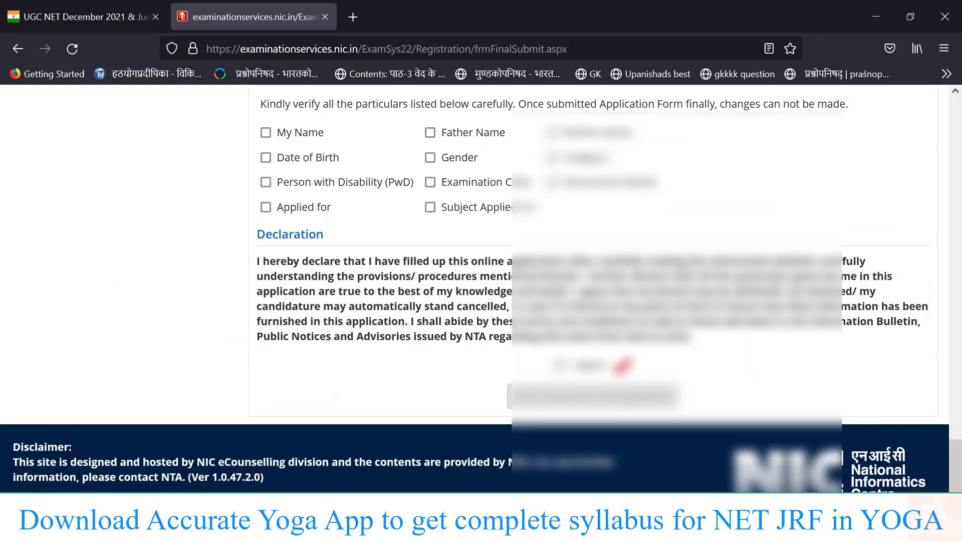
left_click(266, 133)
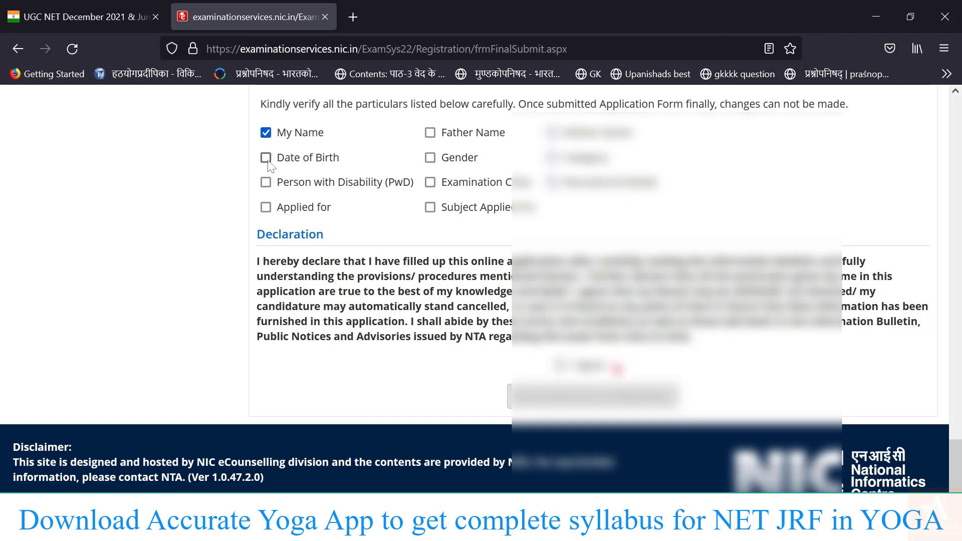
left_click(265, 158)
left_click(266, 182)
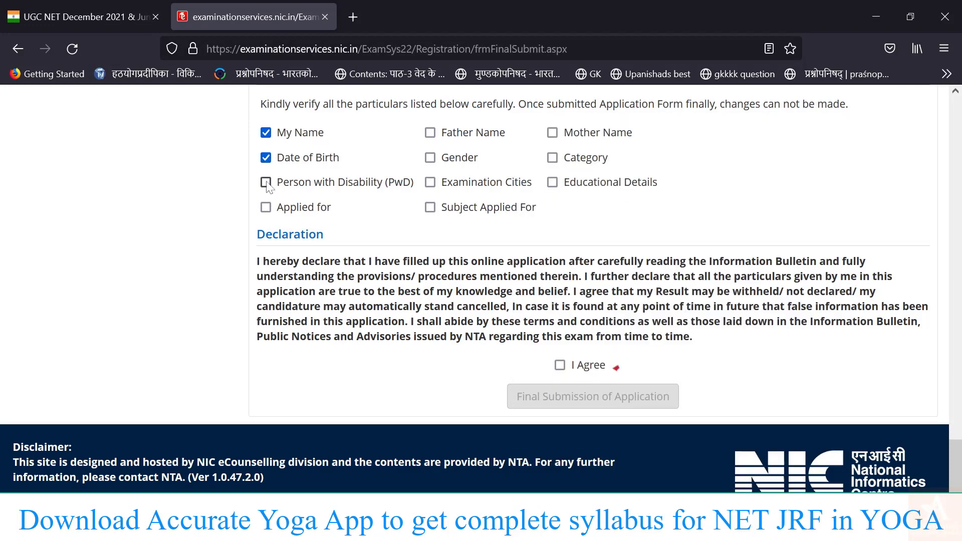
left_click(266, 206)
left_click(431, 209)
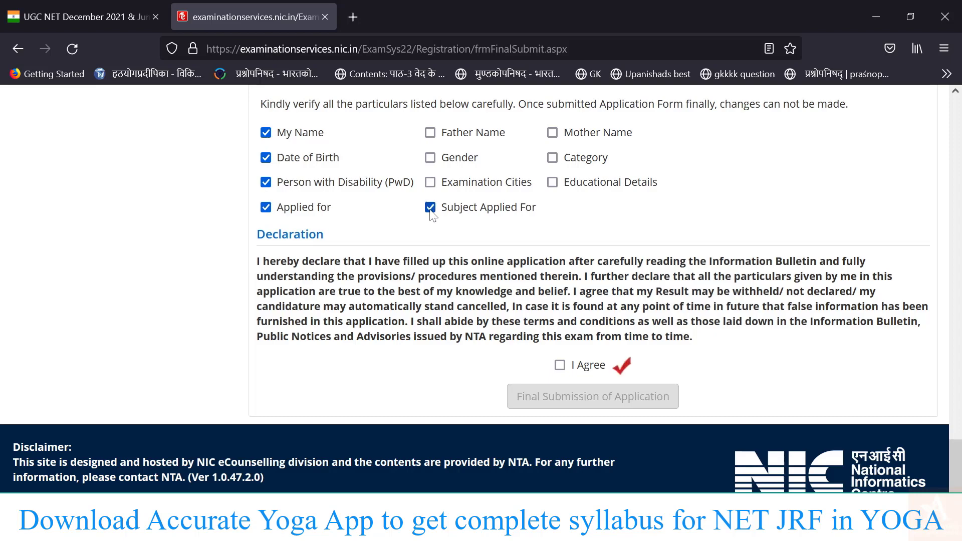
left_click(431, 183)
left_click(430, 158)
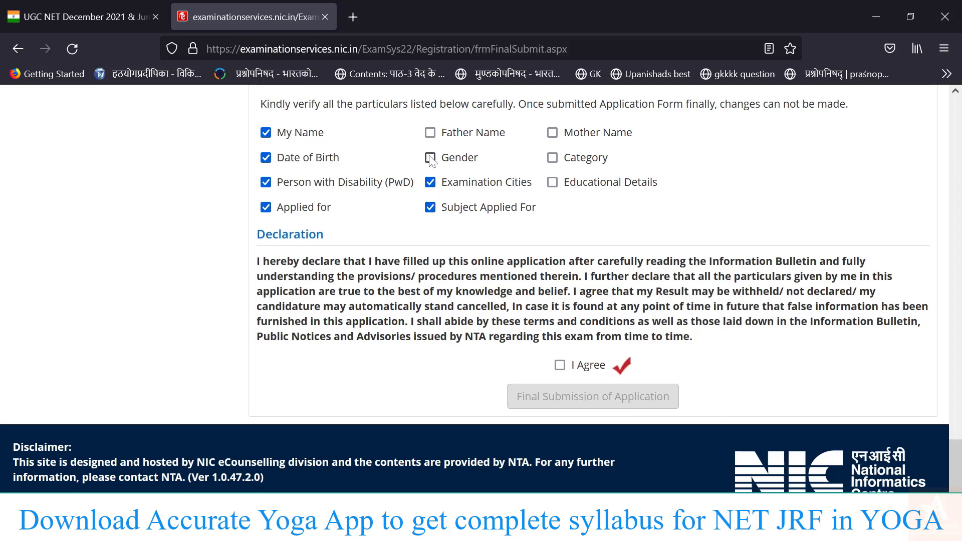
left_click(430, 133)
left_click(553, 133)
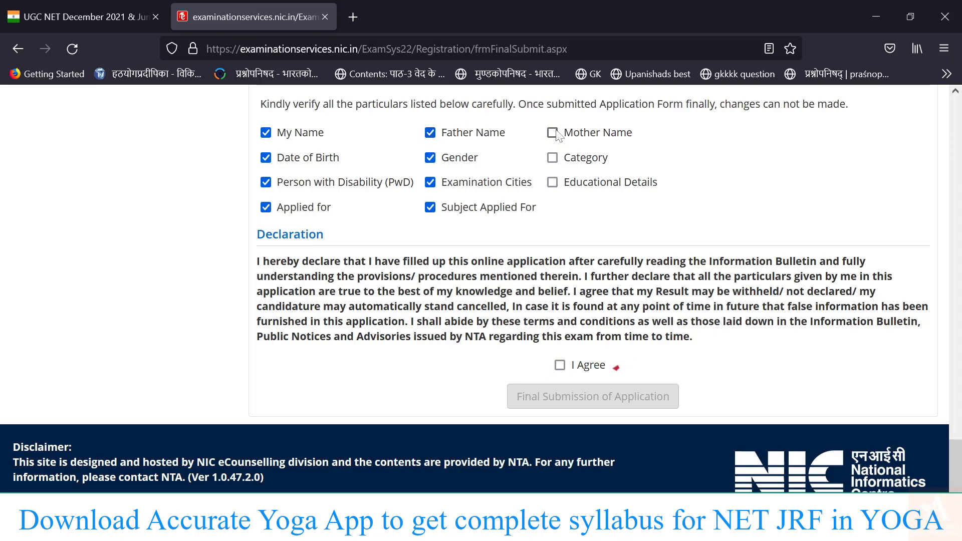
left_click(553, 158)
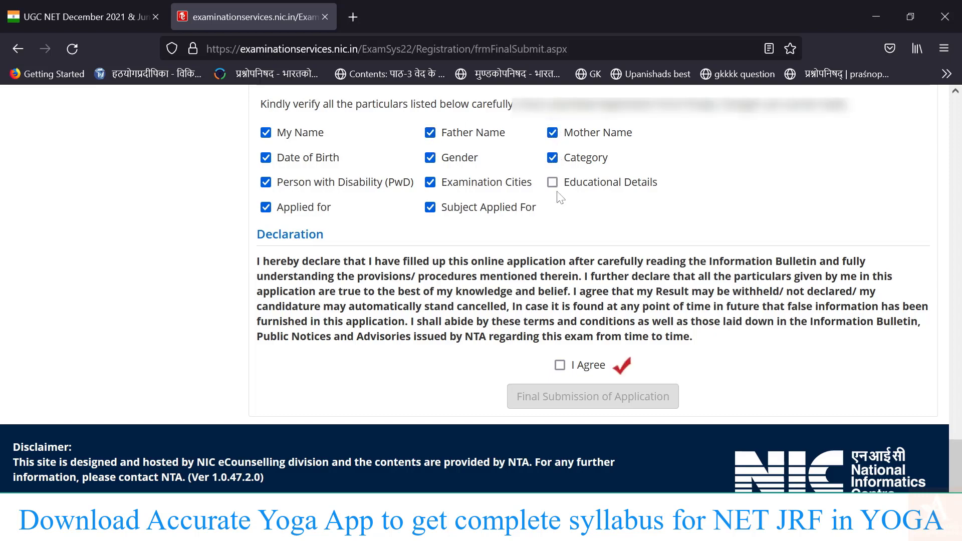
left_click(553, 183)
Accept the declaration and confirm the final submission of the application.
left_click(560, 365)
left_click(569, 399)
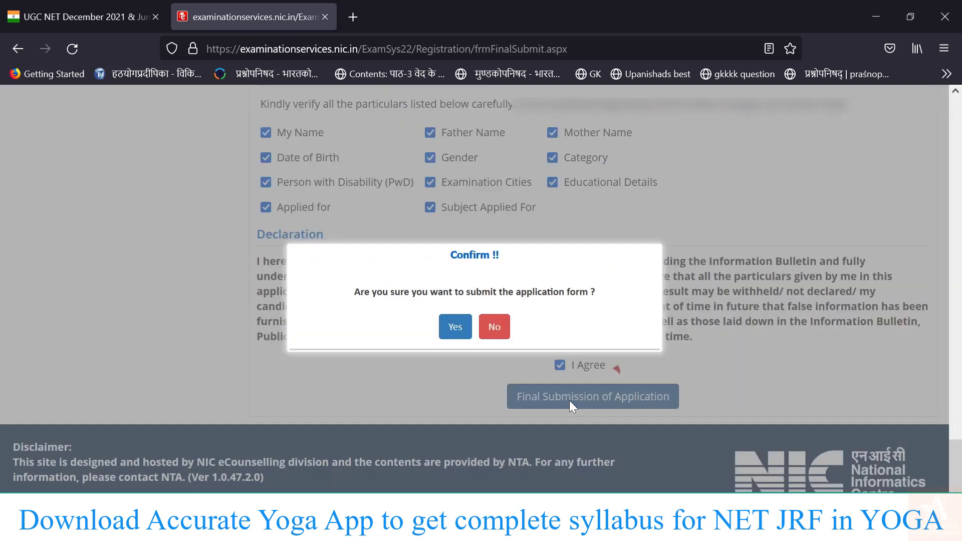
left_click(459, 332)
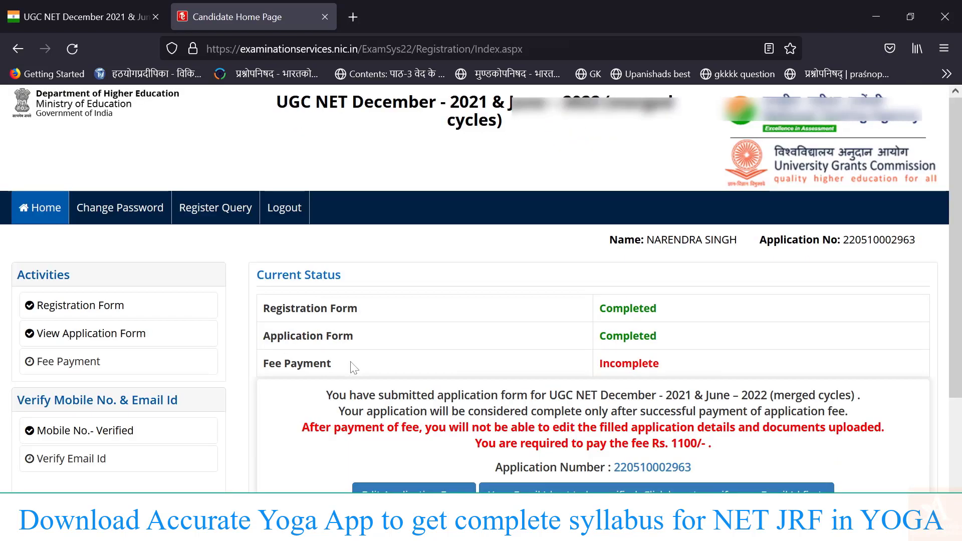
Open the Verify Email Id page from the Candidate Home Page's left panel.
scroll(354, 368, "down", 3)
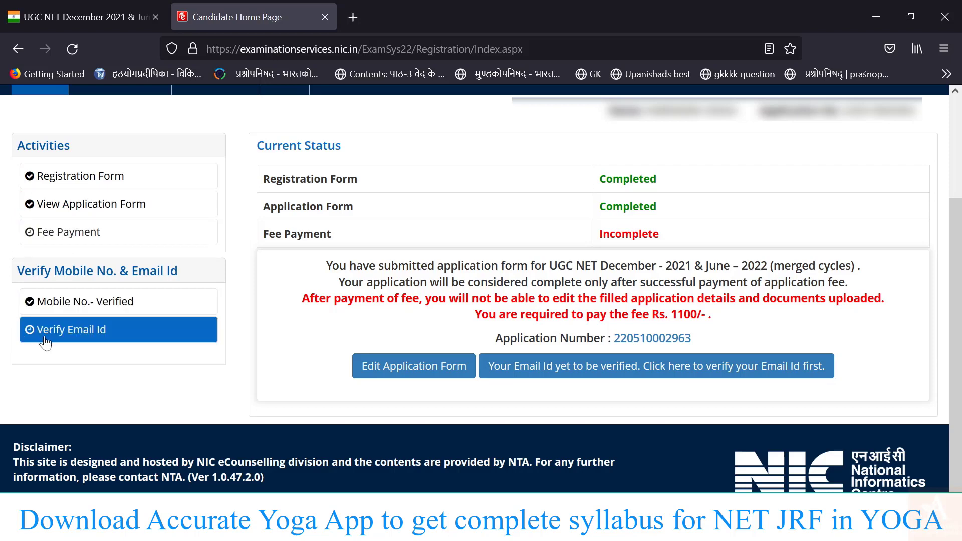
left_click(78, 337)
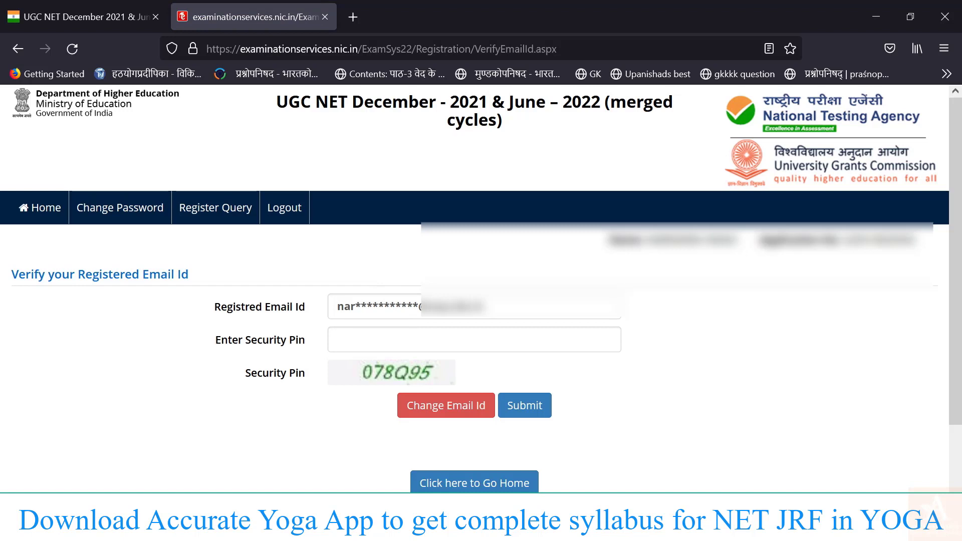
Enter the displayed security pin, submit it, and acknowledge the match message.
left_click(381, 339)
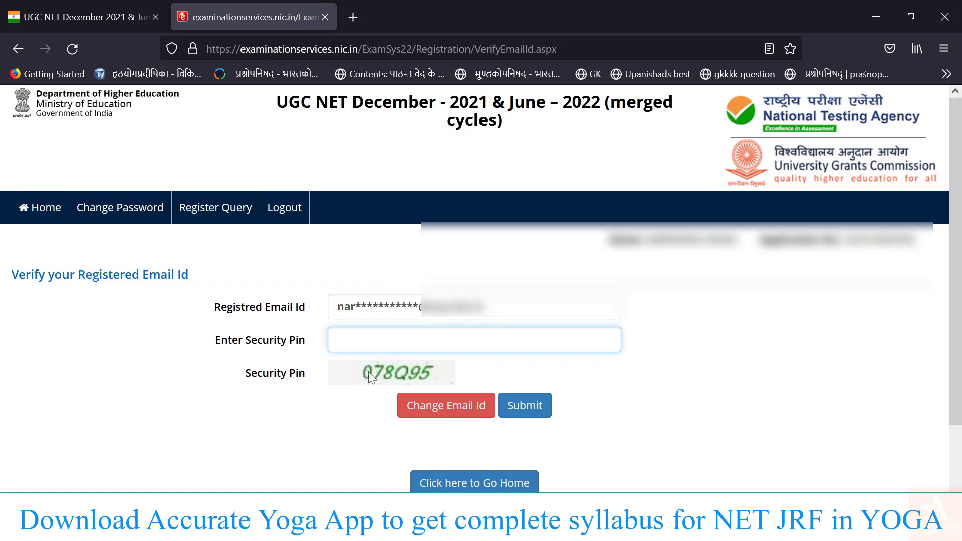
type("078Q")
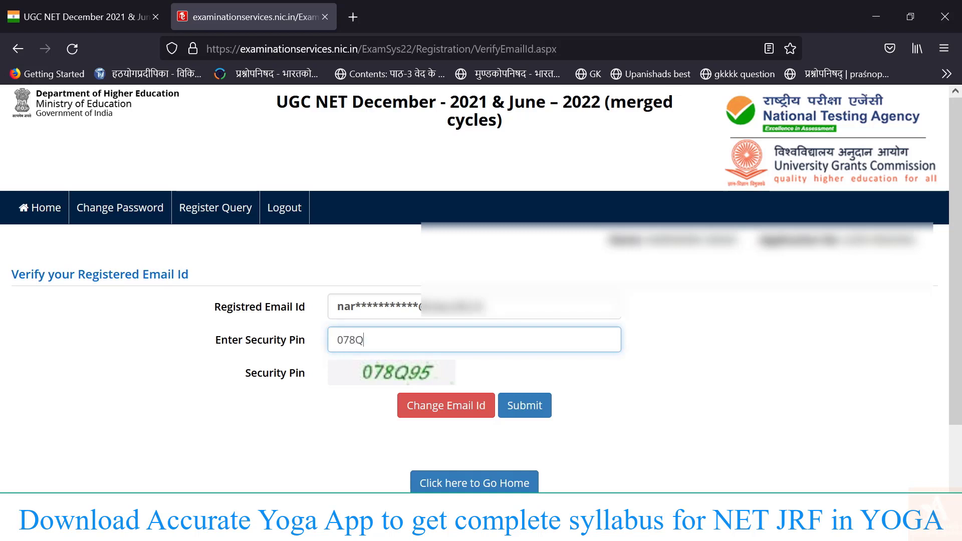
type("9")
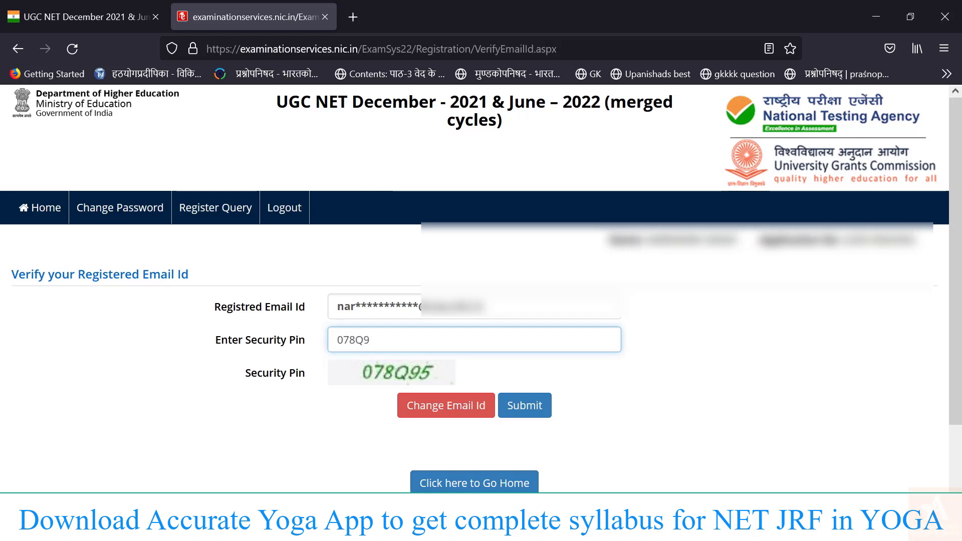
type("5")
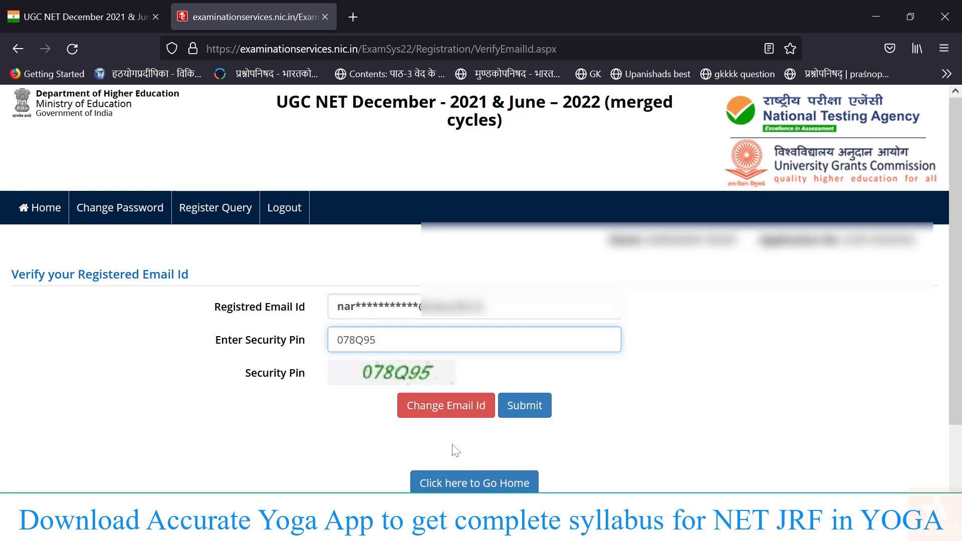
left_click(527, 418)
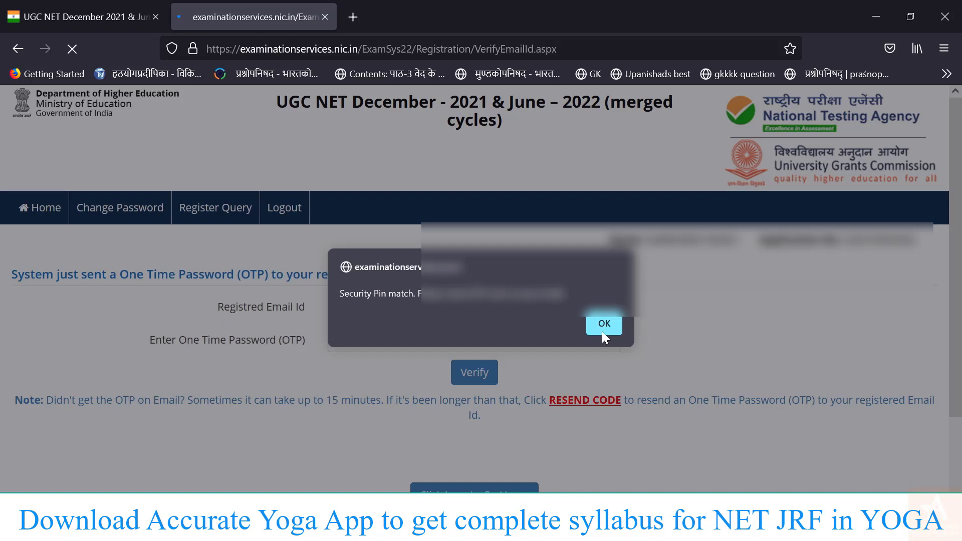
left_click(602, 330)
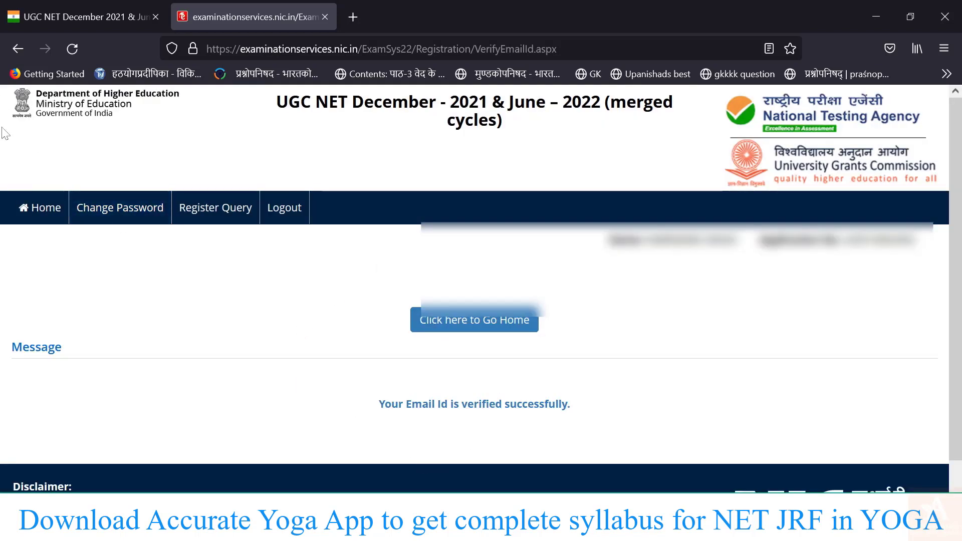
Return to the Candidate Home Page and scroll to the Pay Examination Fee Rs. 1100 button.
left_click(47, 220)
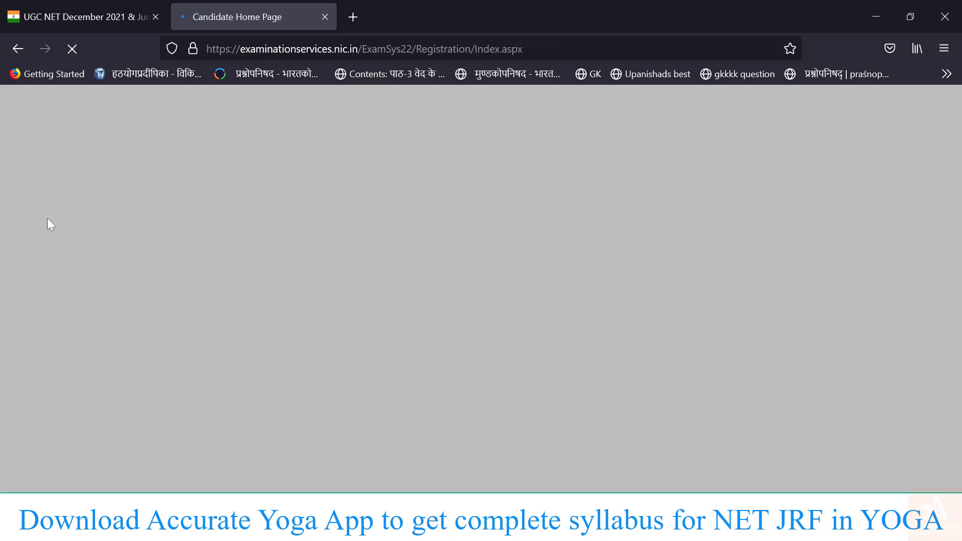
scroll(350, 411, "down", 2)
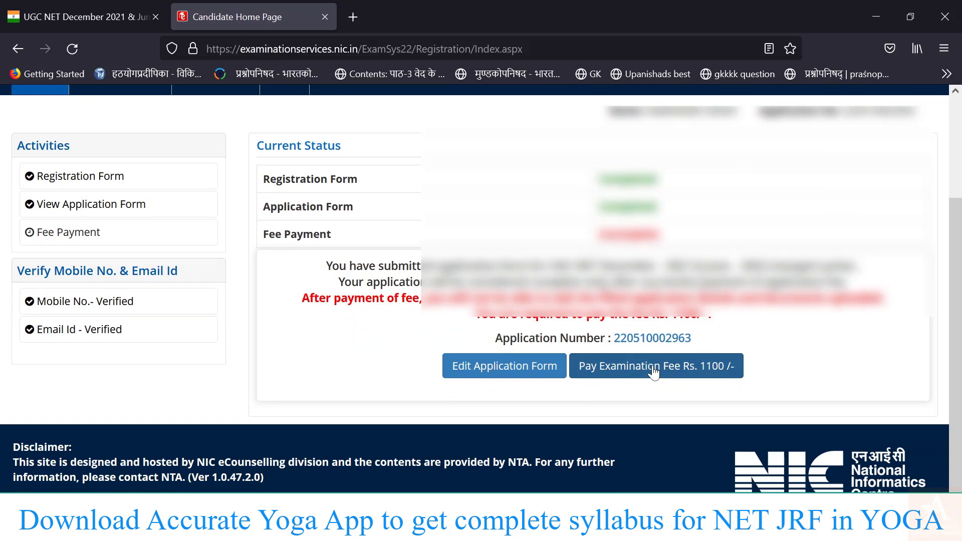
scroll(653, 373, "up", 3)
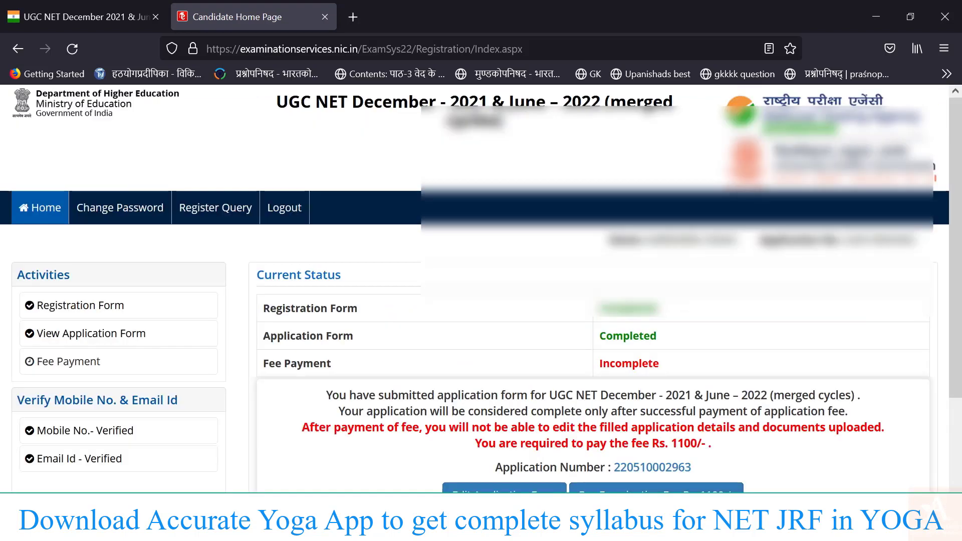
scroll(481, 289, "down", 3)
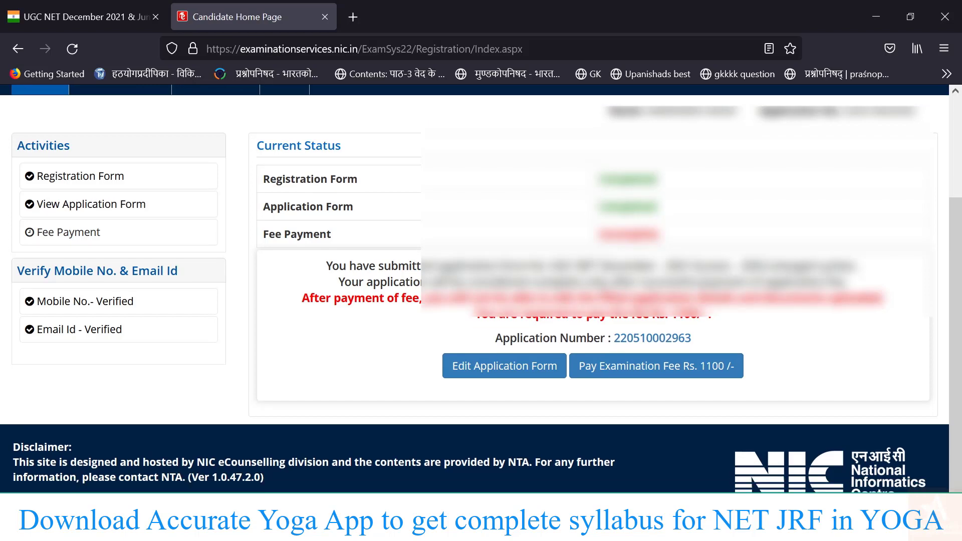
scroll(535, 330, "up", 3)
scroll(535, 331, "up", 1)
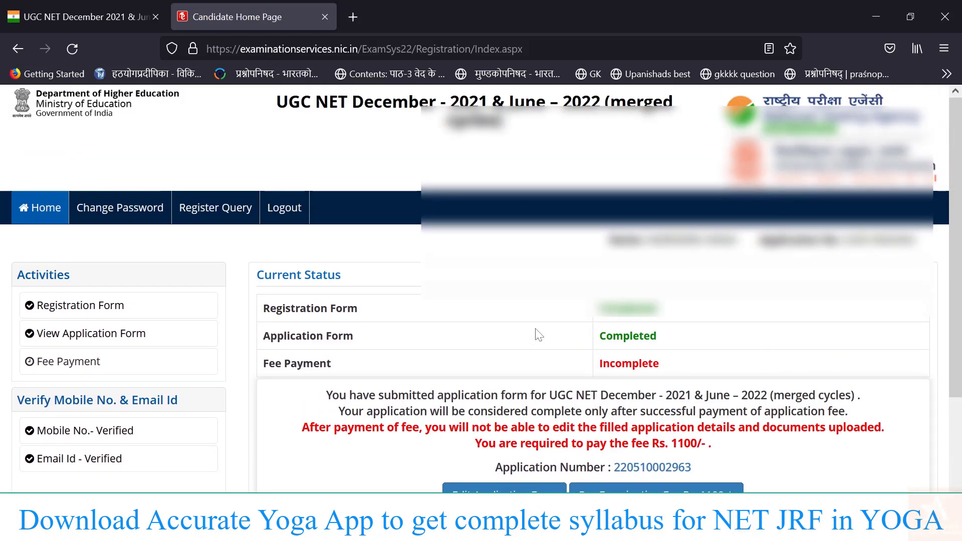
scroll(537, 335, "down", 3)
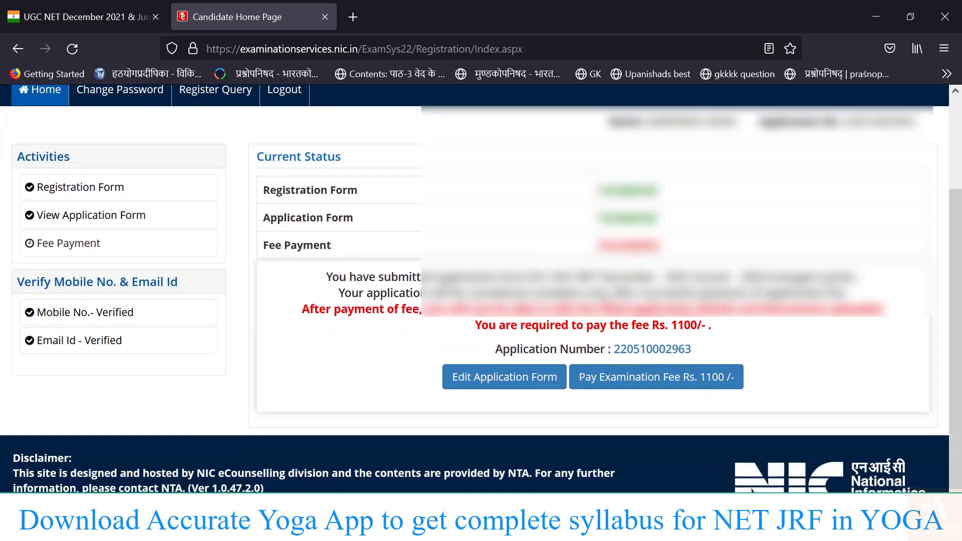